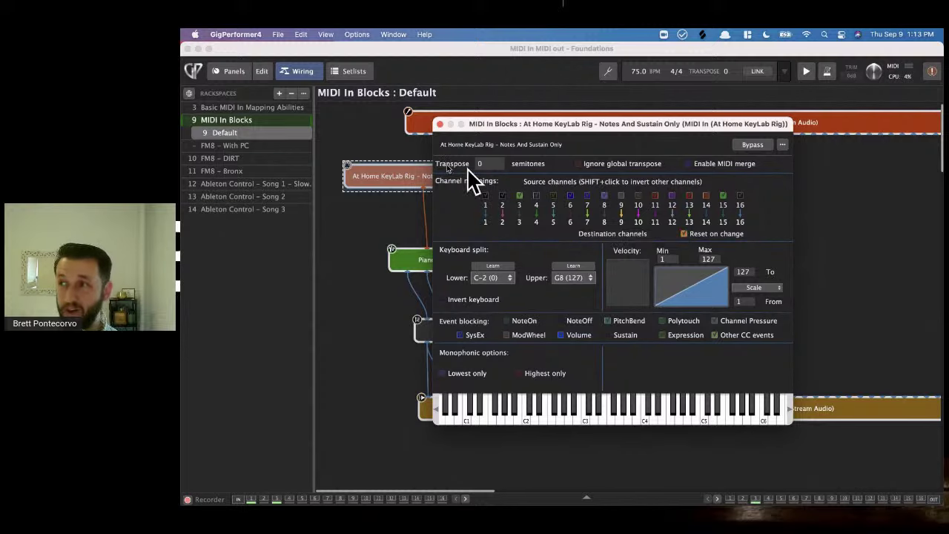
# Close the MIDI In settings, open the Piano block's Kontakt editor and collapse The Grandeur instrument in the rack.
pyautogui.click(439, 124)
pyautogui.click(440, 260)
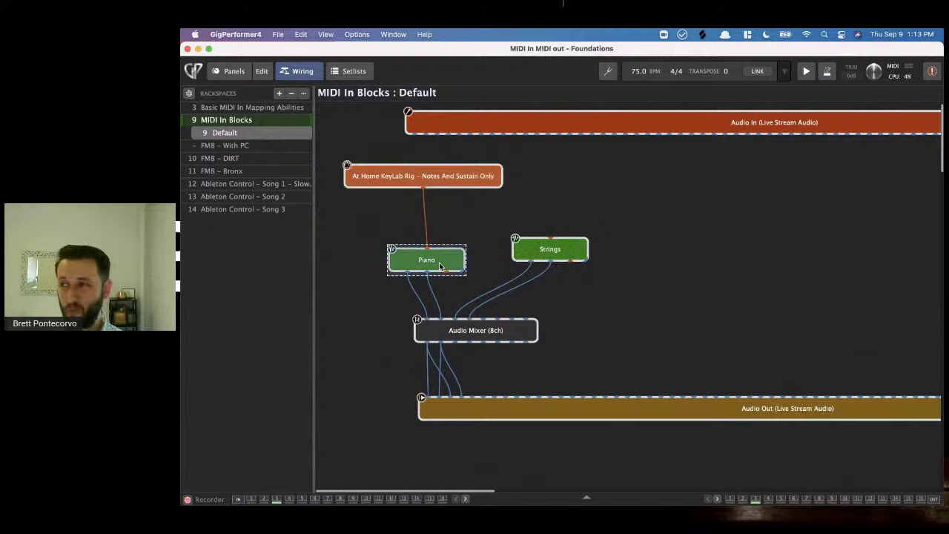
pyautogui.doubleClick(439, 260)
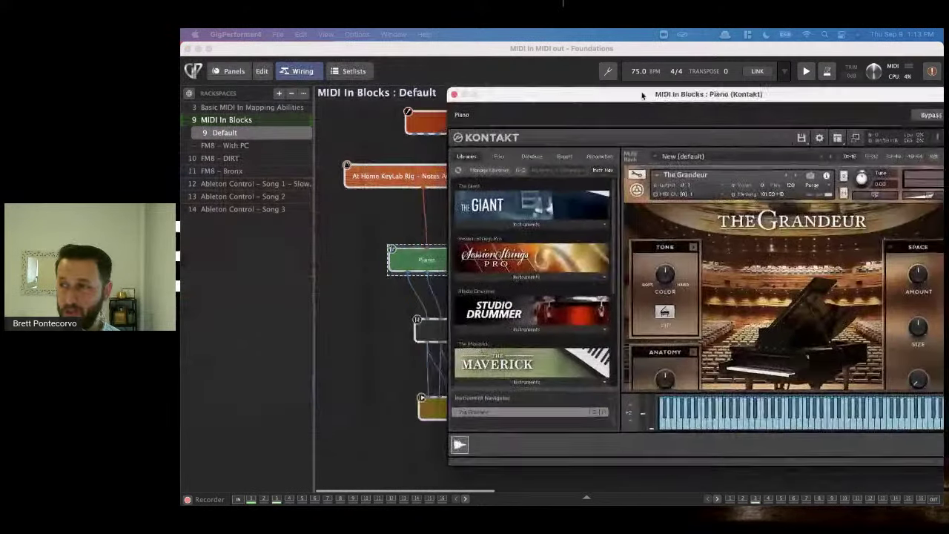
pyautogui.moveTo(644, 97); pyautogui.dragTo(533, 104)
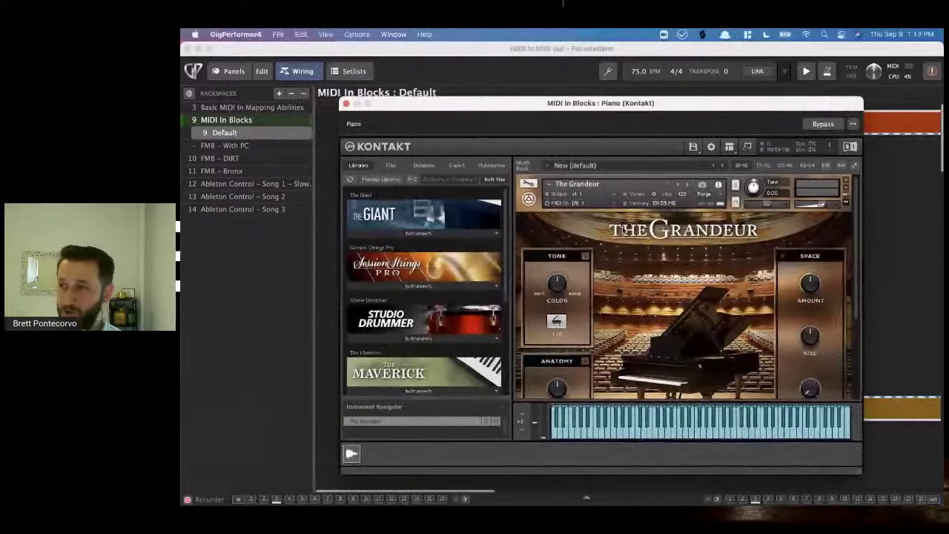
pyautogui.click(845, 193)
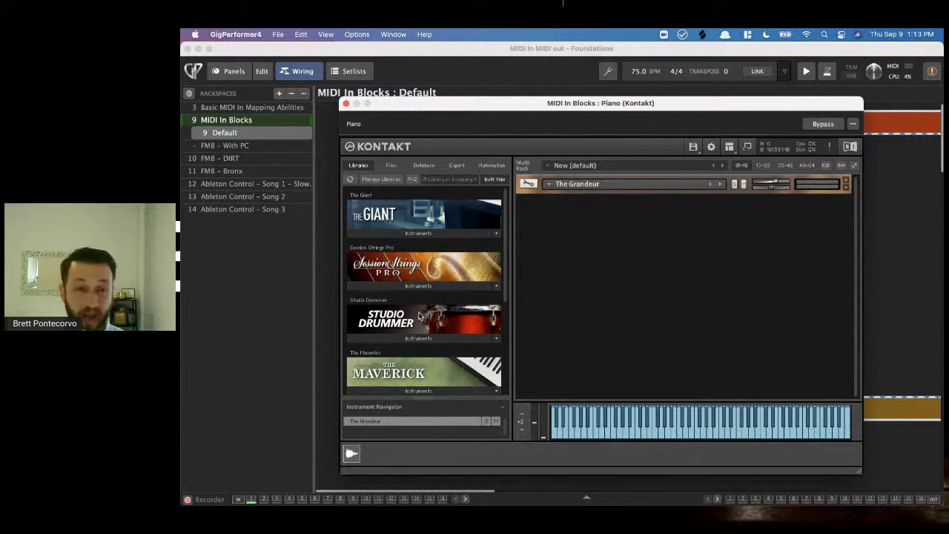
# Load Sections 1 and 2 Ensemble Perf from Session Strings Pro into the Piano block's Kontakt rack and expand it, then close the editor.
pyautogui.scroll(-6, 416, 311)
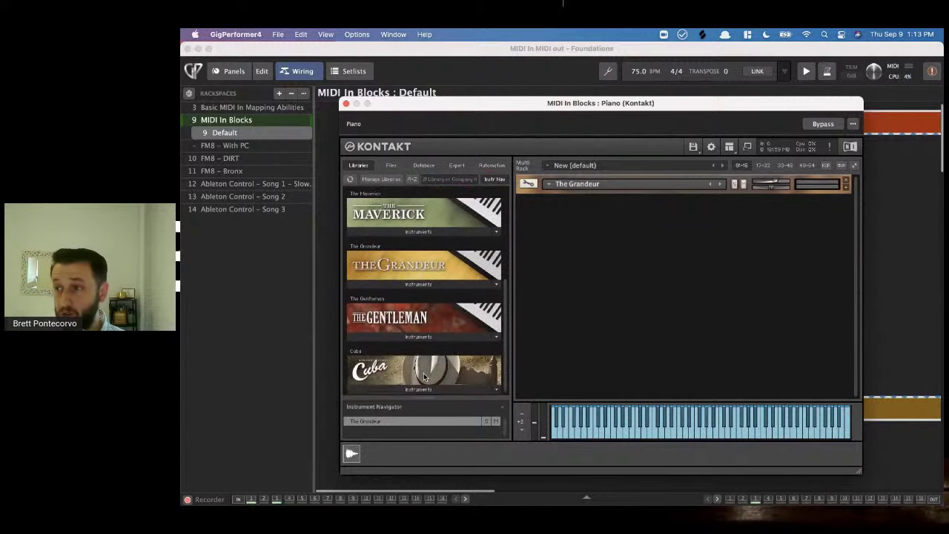
pyautogui.scroll(6, 460, 327)
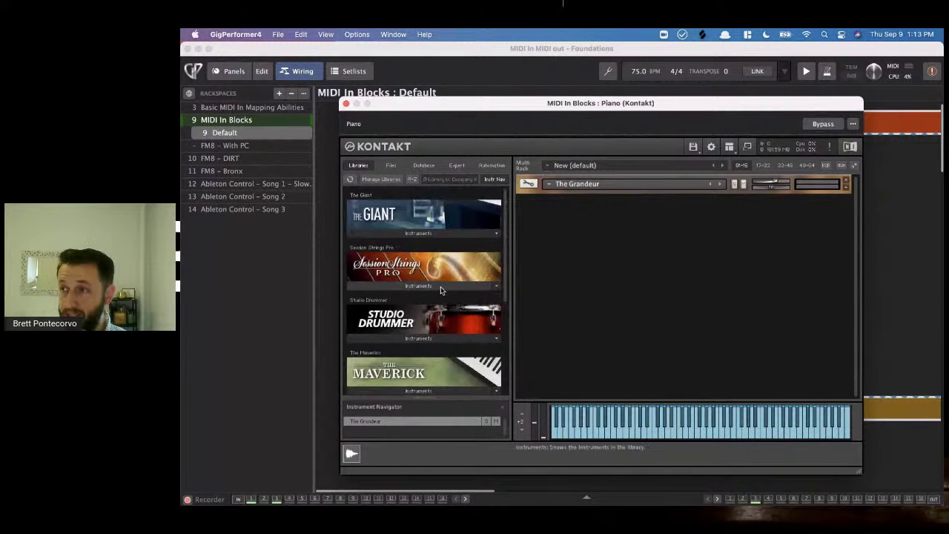
pyautogui.click(418, 285)
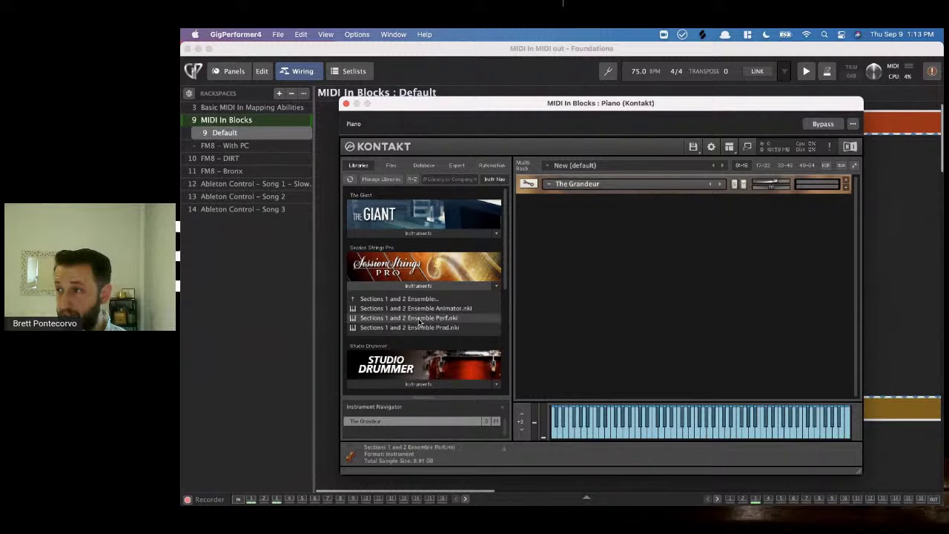
pyautogui.doubleClick(420, 319)
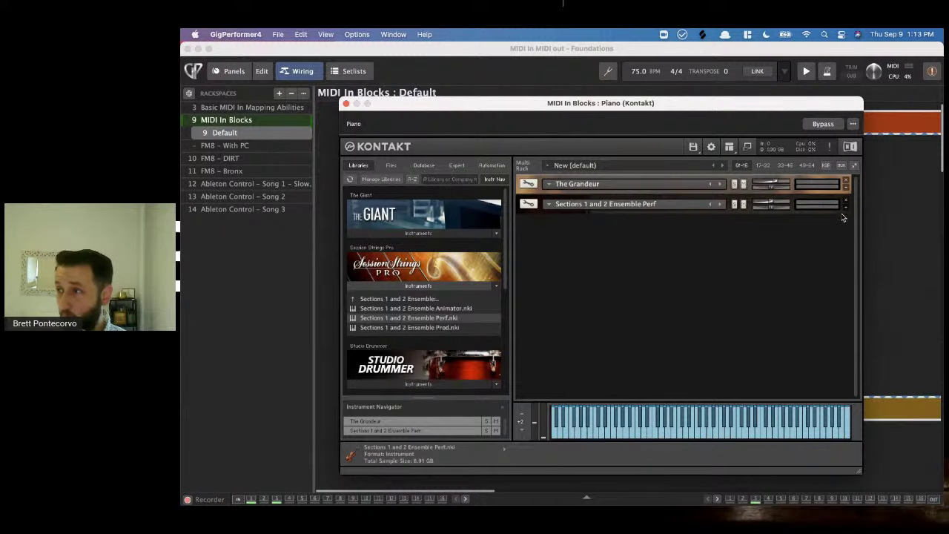
pyautogui.click(560, 207)
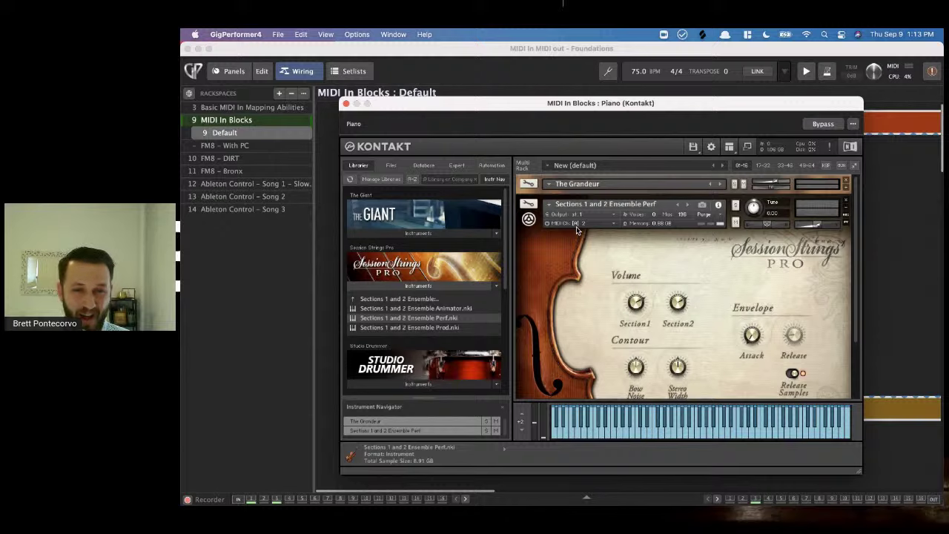
pyautogui.click(346, 105)
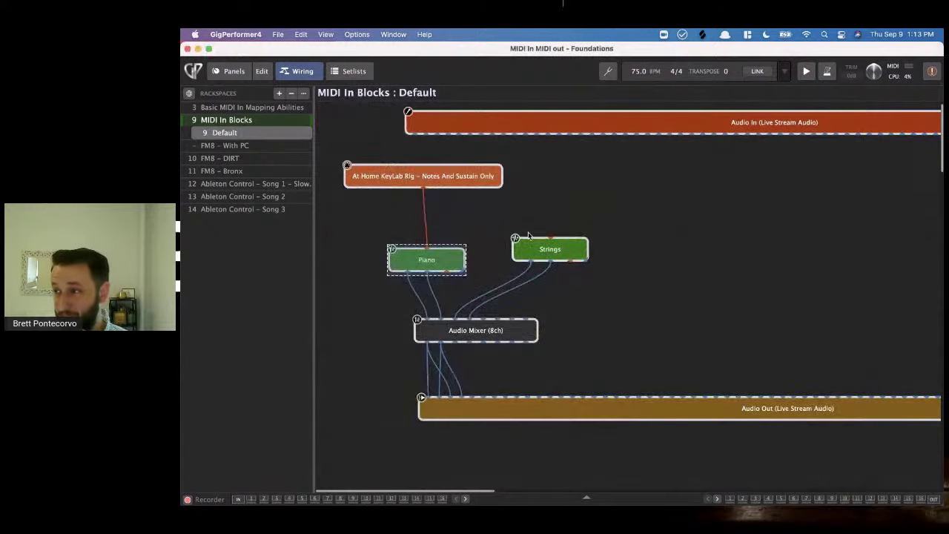
# Shift the Piano block slightly upward and duplicate the At Home KeyLab Rig MIDI In block, with the copy wired to Piano.
pyautogui.click(410, 248)
pyautogui.moveTo(409, 247); pyautogui.dragTo(411, 242)
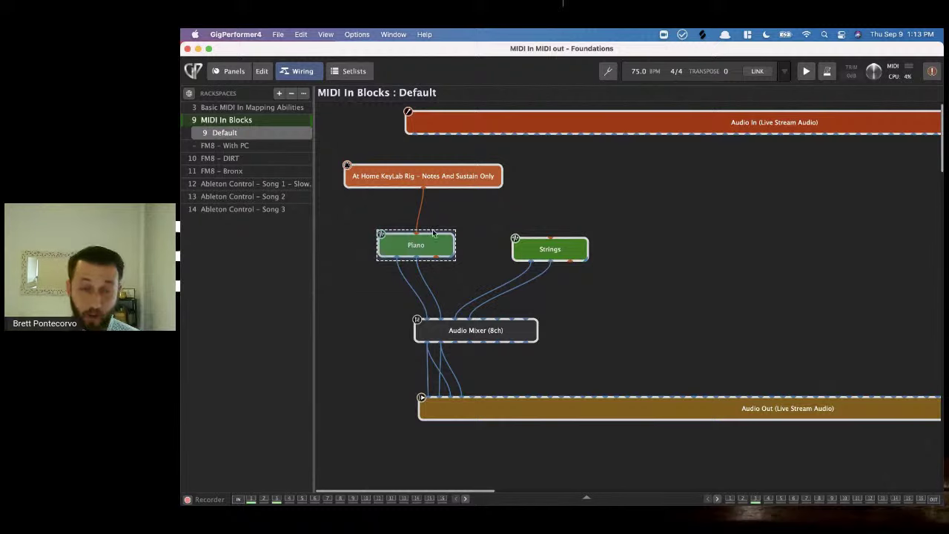
pyautogui.moveTo(444, 180); pyautogui.dragTo(417, 236)
pyautogui.press('super+d')
pyautogui.moveTo(424, 183); pyautogui.dragTo(435, 181)
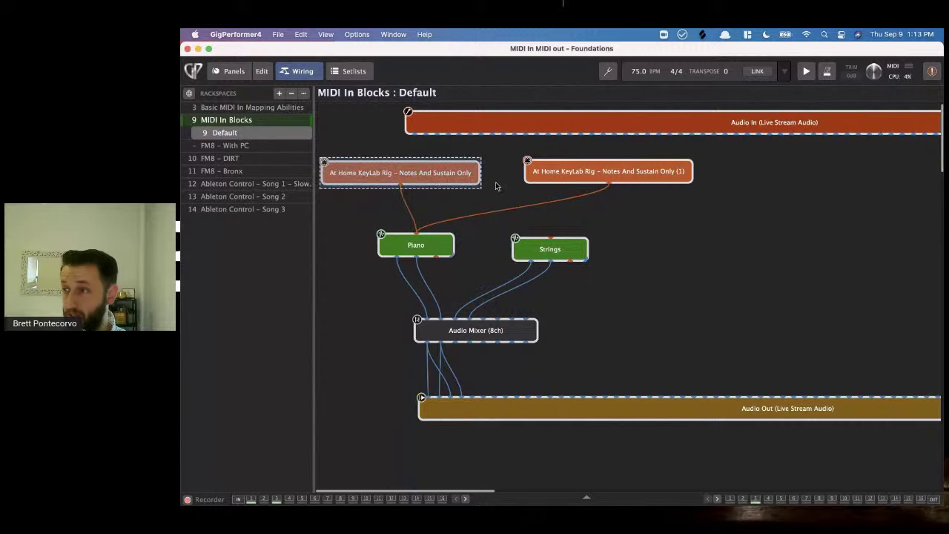
# Map source channel 1 to destination channel 2 in the duplicated MIDI In block, and delete the duplicate.
pyautogui.doubleClick(567, 173)
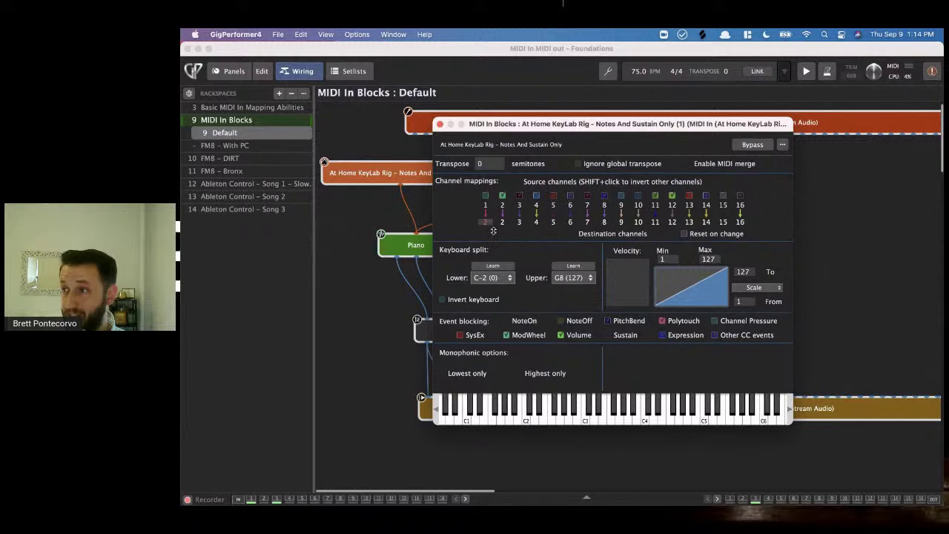
pyautogui.moveTo(493, 230); pyautogui.dragTo(495, 233)
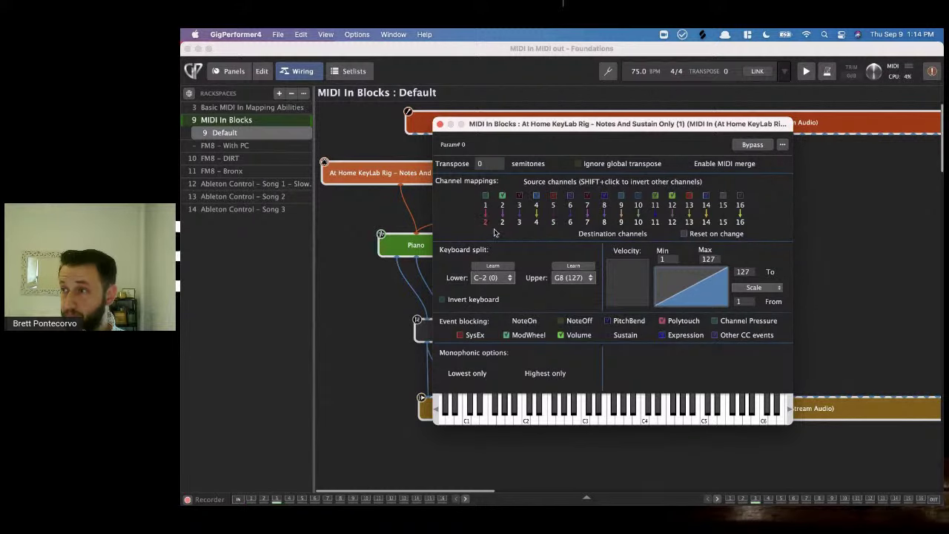
pyautogui.click(440, 124)
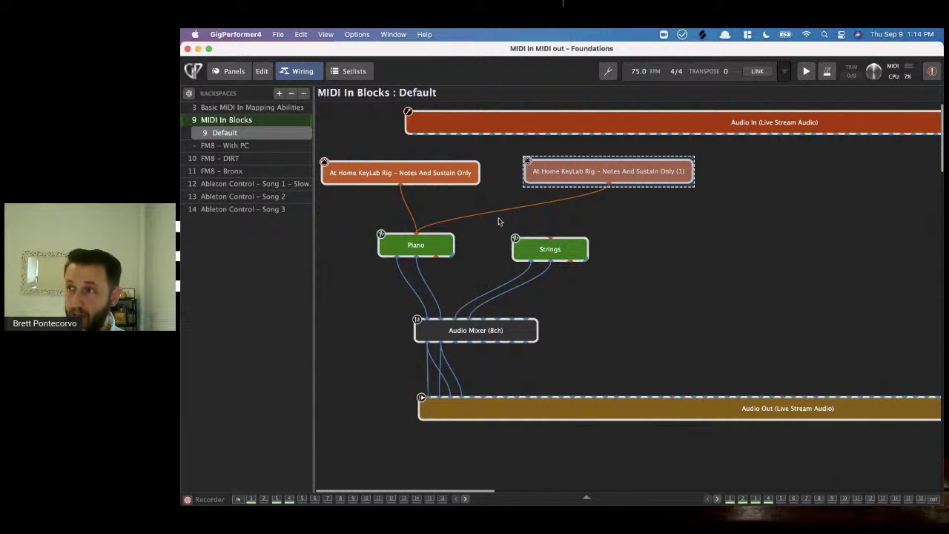
pyautogui.press('Delete')
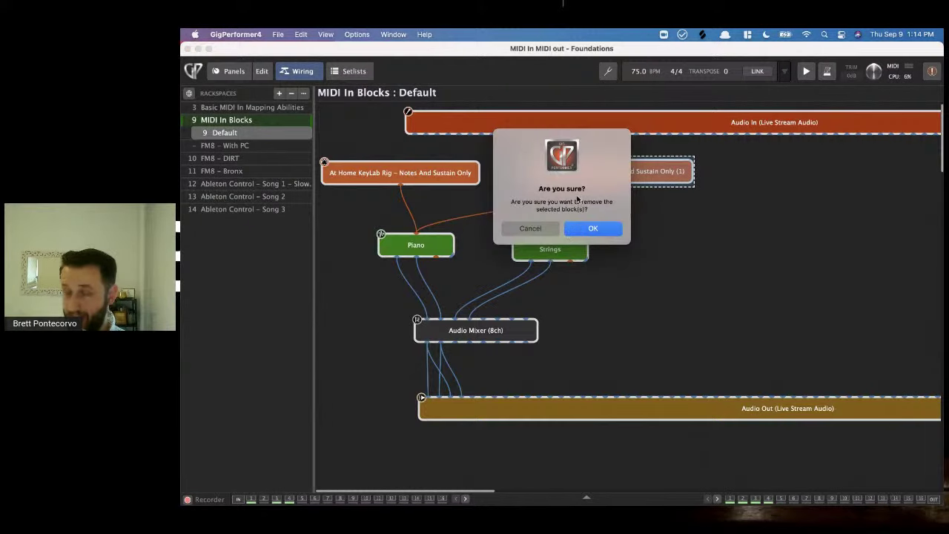
pyautogui.click(586, 236)
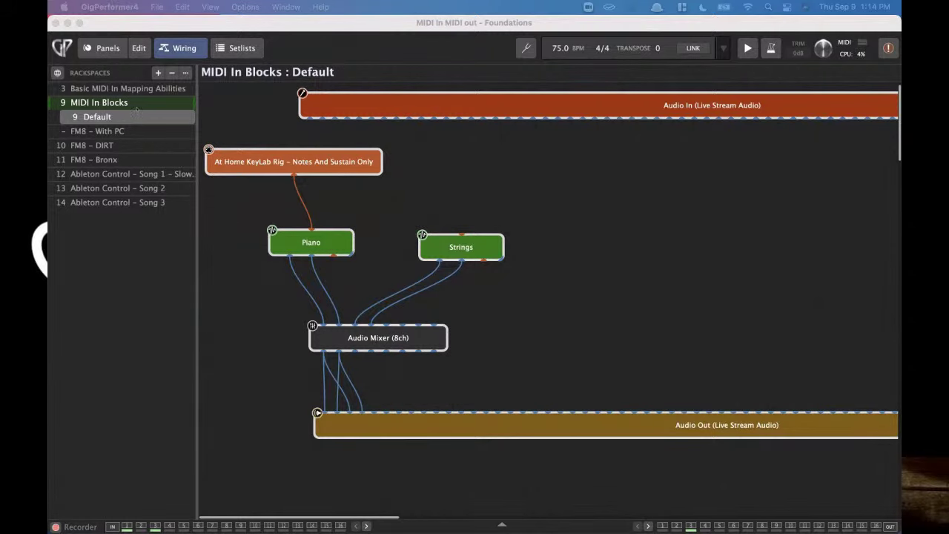
# Add a Grey Knob widget to the MIDI In Blocks rackspace's panel.
pyautogui.click(108, 48)
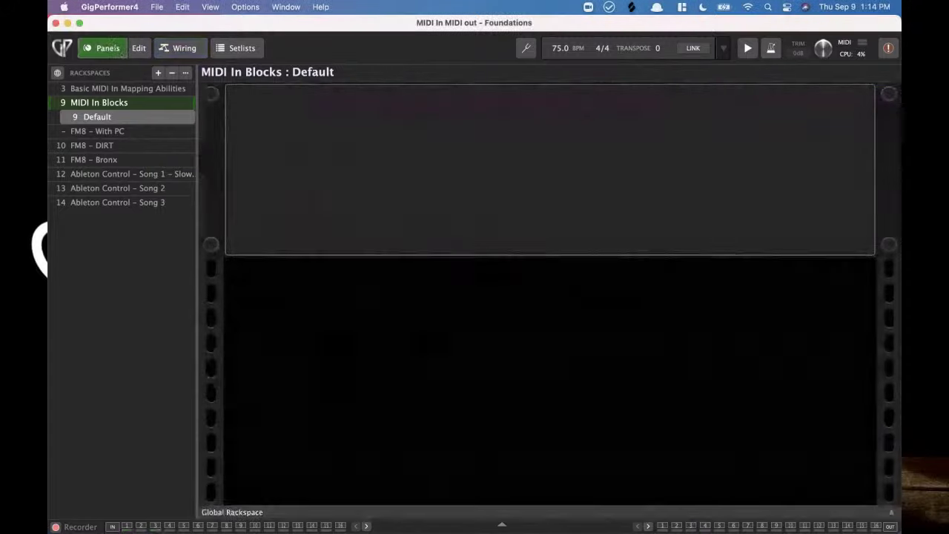
pyautogui.click(141, 52)
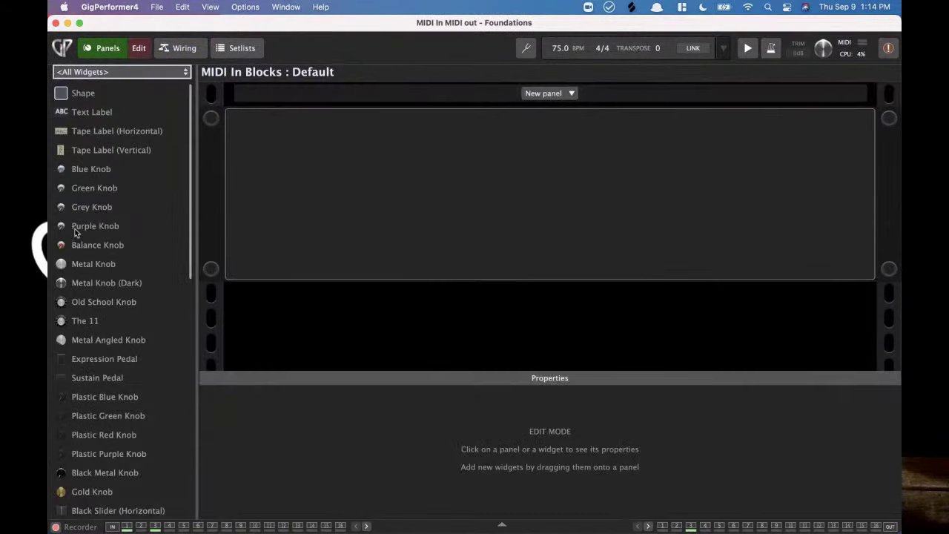
pyautogui.moveTo(87, 209); pyautogui.dragTo(300, 200)
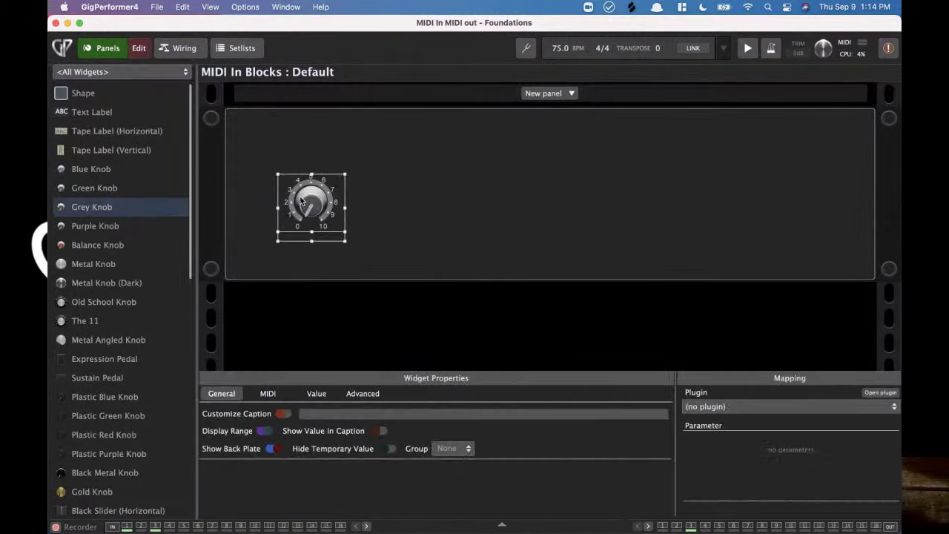
# Map the grey knob to the Transpose parameter of At Home KeyLab Rig – Notes And Sustain Only and leave edit mode.
pyautogui.click(728, 408)
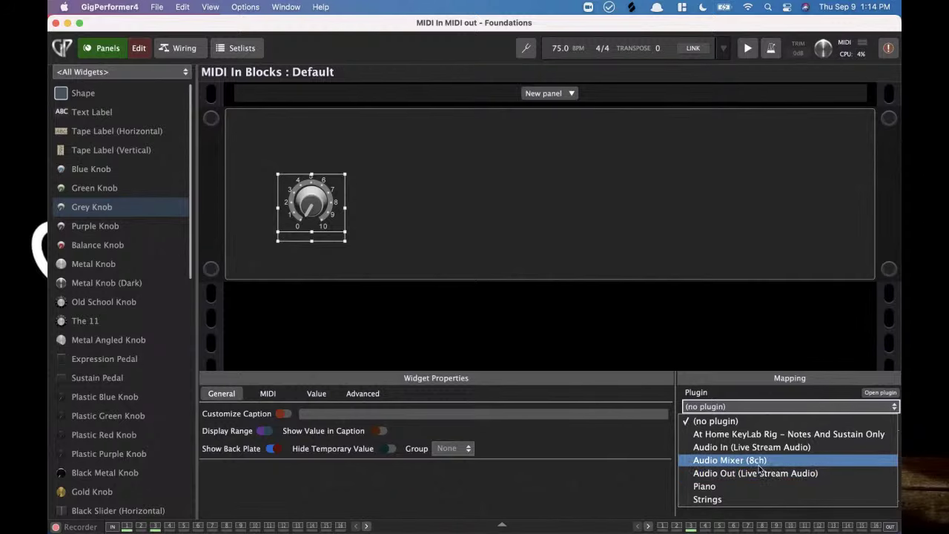
pyautogui.click(797, 436)
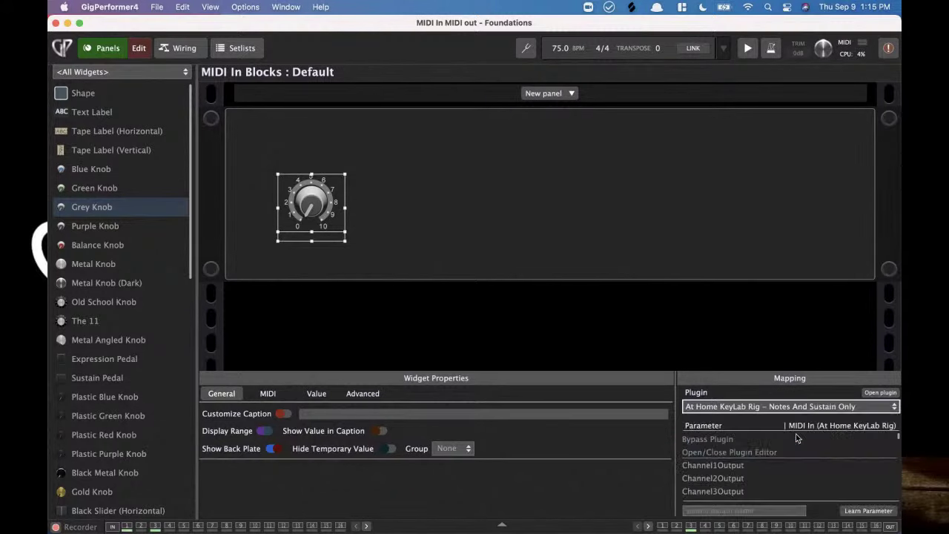
pyautogui.click(719, 509)
pyautogui.write('trans')
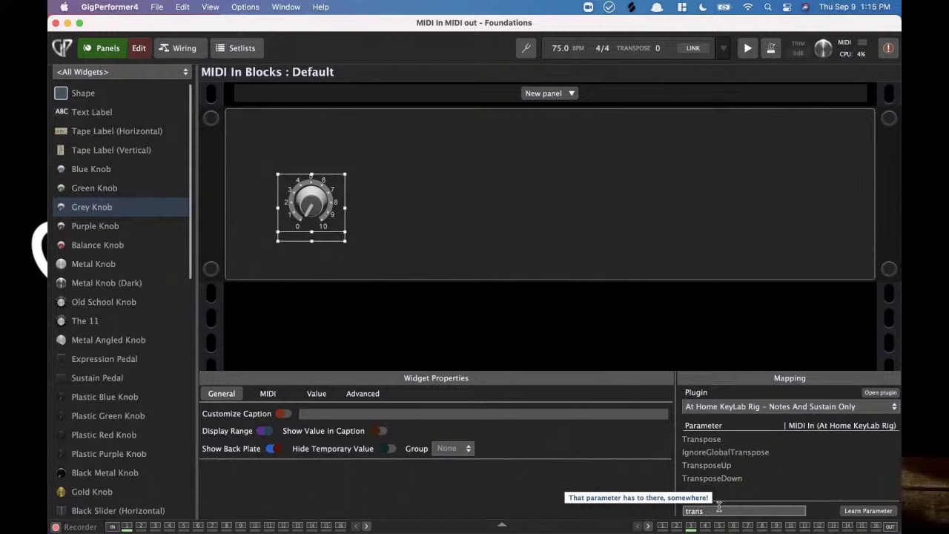
pyautogui.click(696, 439)
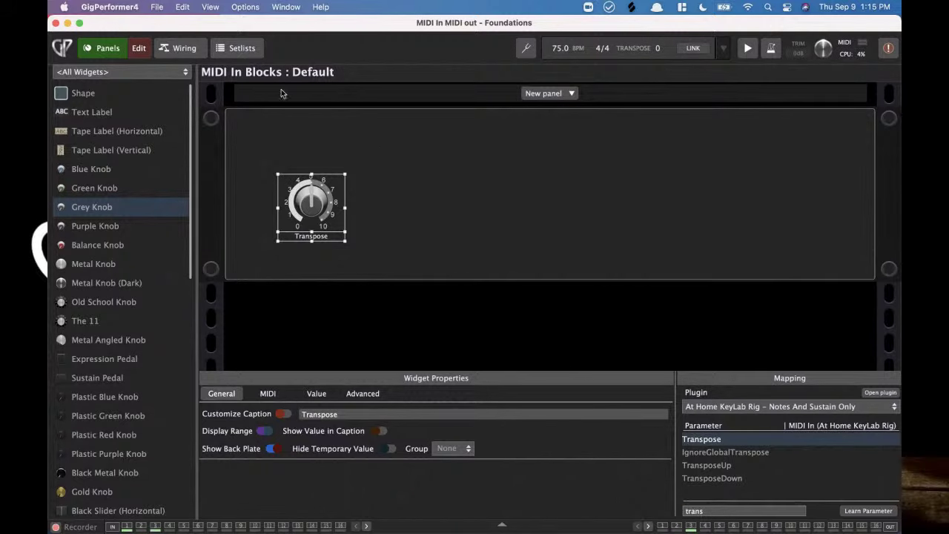
pyautogui.press('super+e')
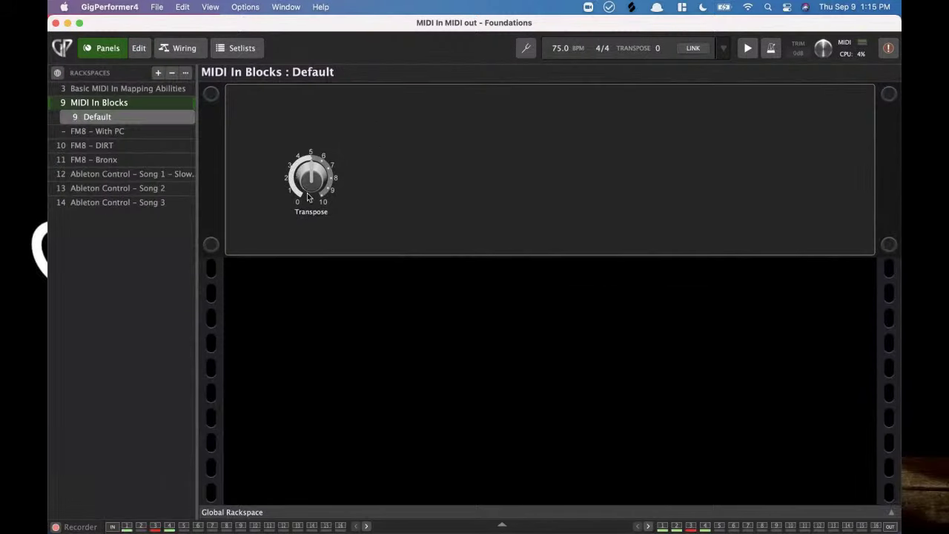
# Try out the Transpose knob and add a new variation to the MIDI In Blocks rackspace.
pyautogui.moveTo(312, 180)
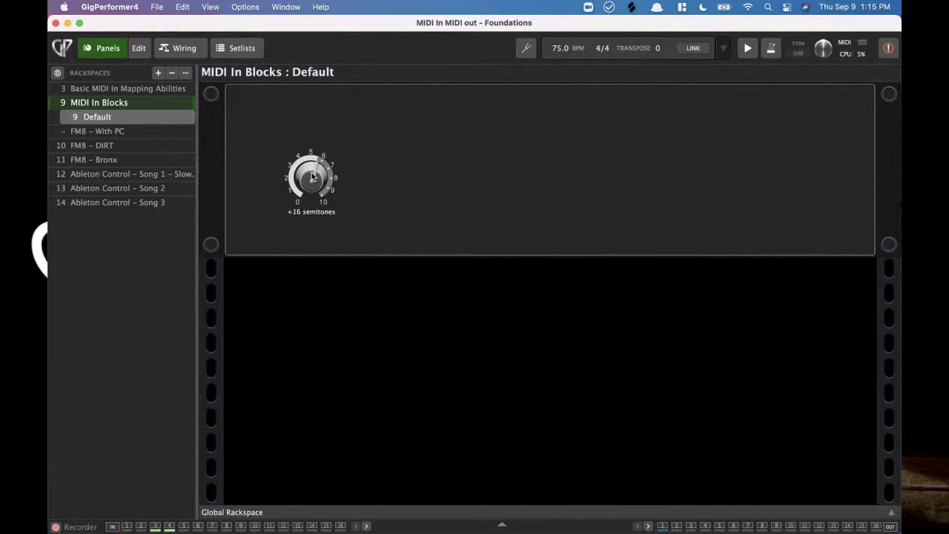
pyautogui.moveTo(311, 172); pyautogui.dragTo(304, 112)
pyautogui.rightClick(124, 121)
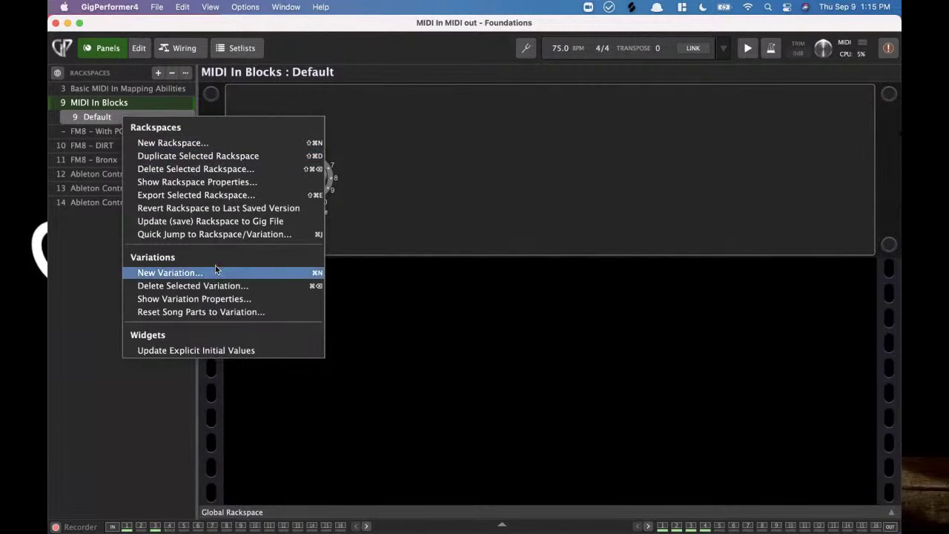
pyautogui.click(212, 271)
pyautogui.click(233, 334)
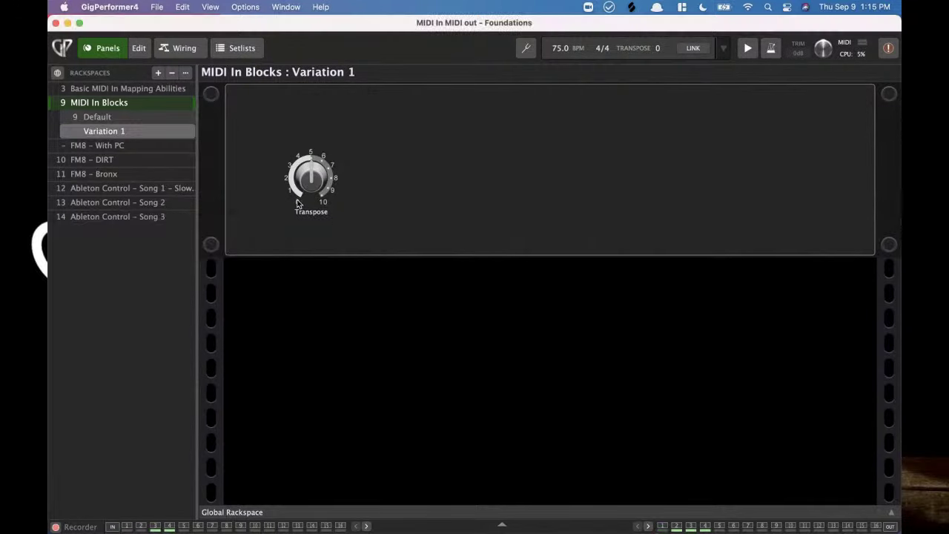
# Set the Transpose knob to about +21 semitones in Variation 1 and compare it with the Default variation.
pyautogui.moveTo(302, 185); pyautogui.dragTo(304, 167)
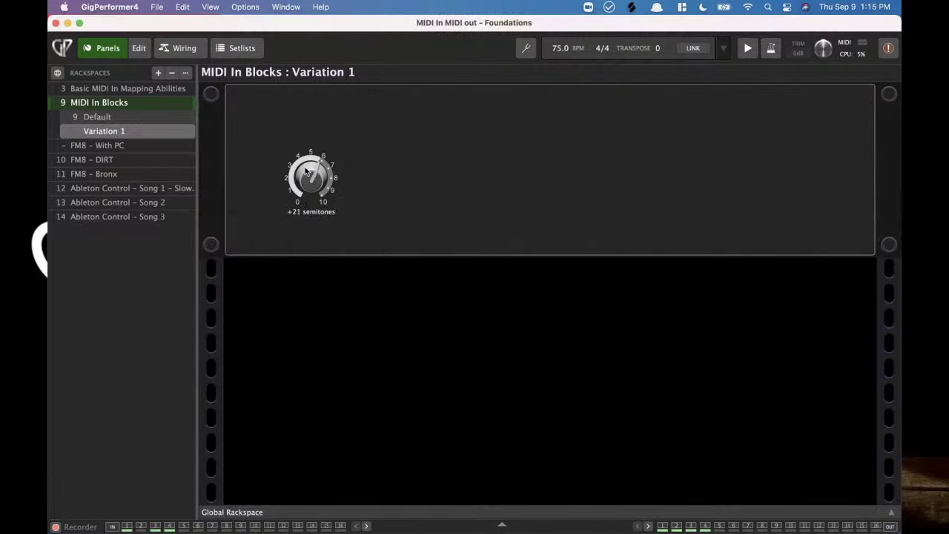
pyautogui.click(134, 117)
pyautogui.click(133, 133)
pyautogui.click(128, 119)
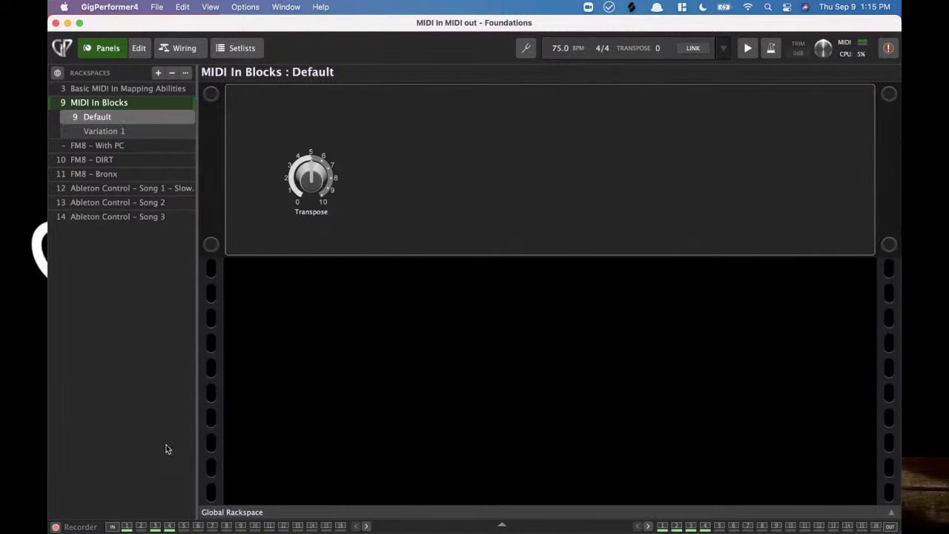
# In the At Home KeyLab Rig MIDI In block, toggle Channel Pressure blocking and learn C3 as the upper keyboard split limit.
pyautogui.click(184, 48)
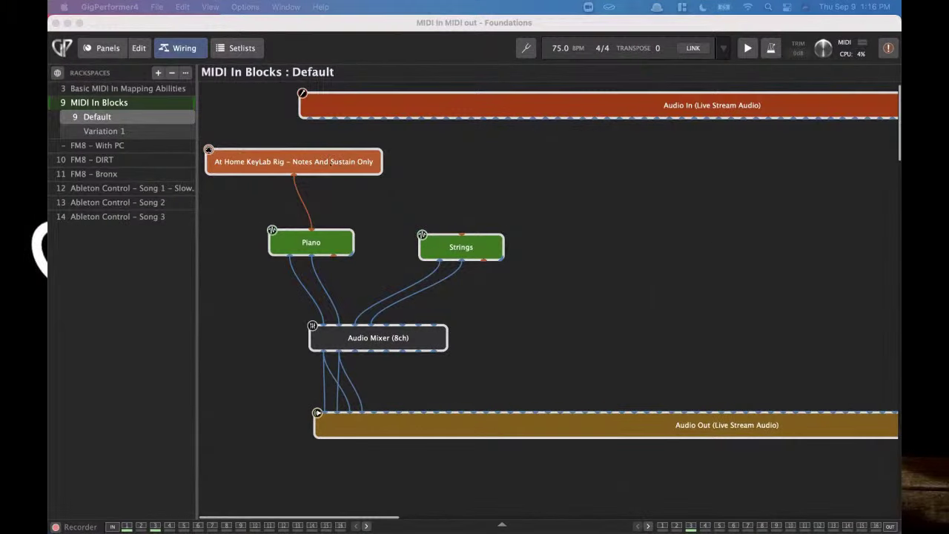
pyautogui.doubleClick(331, 161)
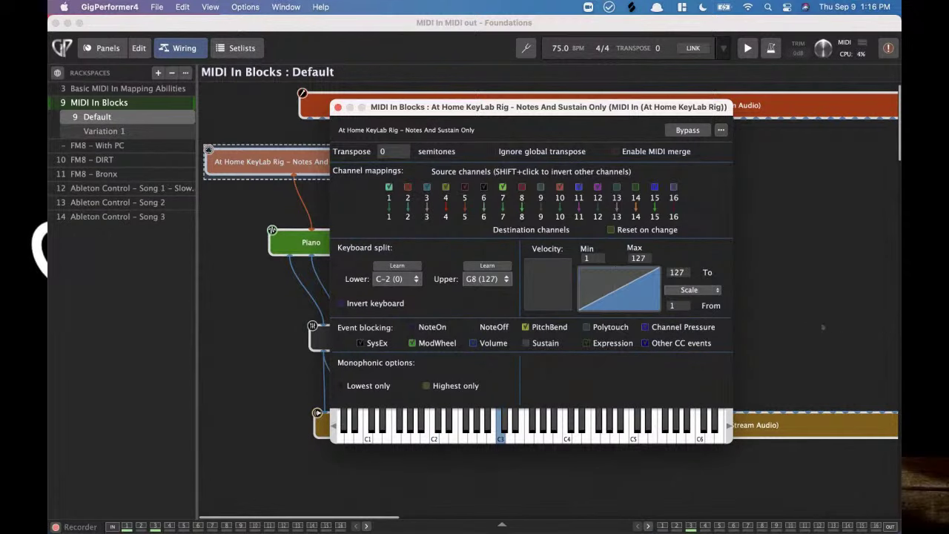
pyautogui.click(645, 327)
pyautogui.click(487, 266)
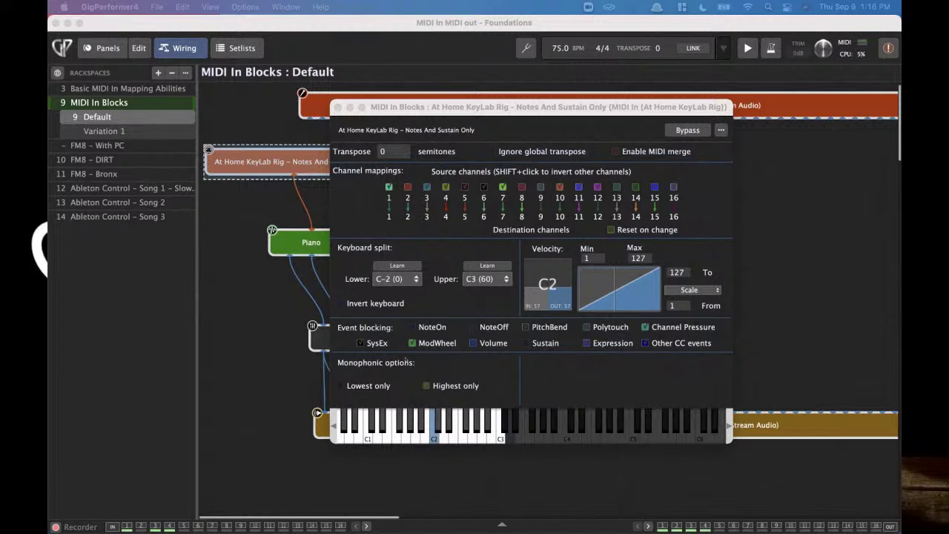
# Set the transposition of the At Home KeyLab Rig MIDI In block to 12 semitones.
pyautogui.click(396, 153)
pyautogui.write('12')
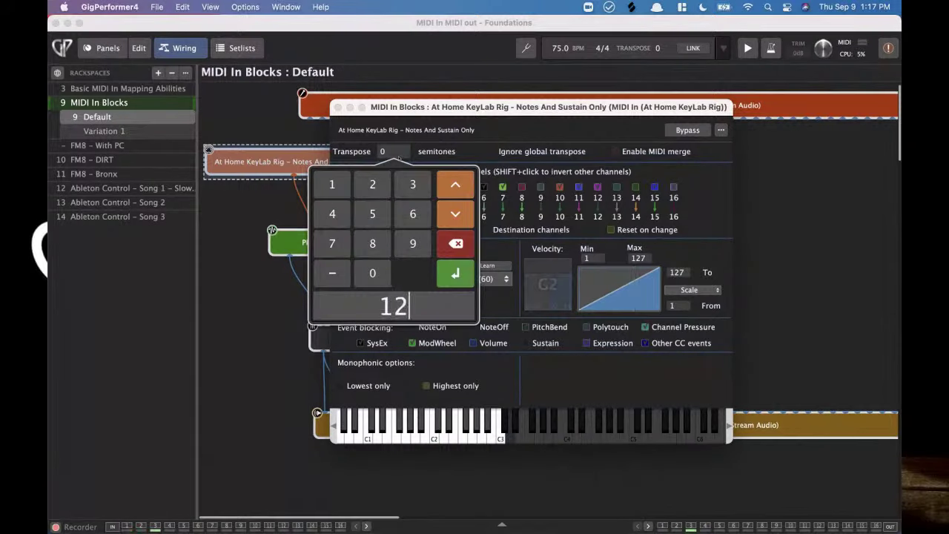
pyautogui.press('Return')
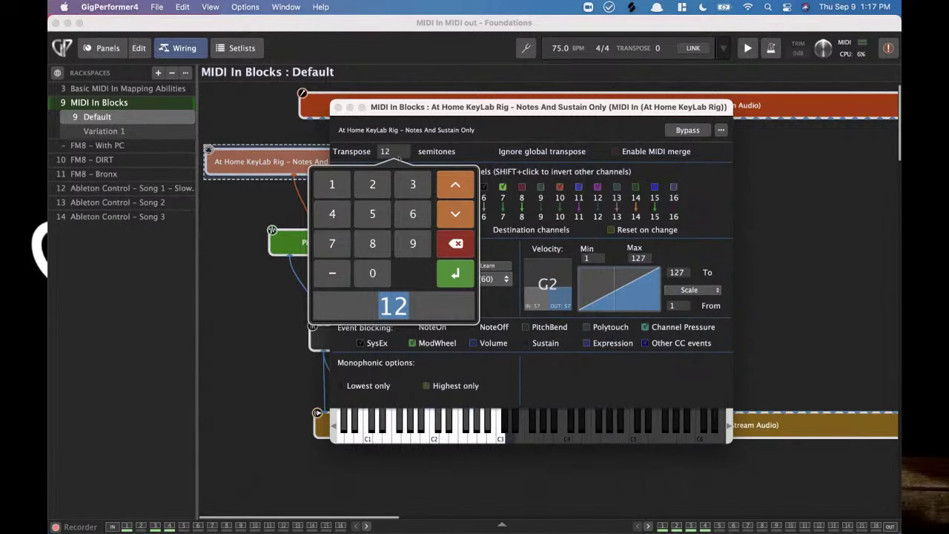
# Duplicate the At Home KeyLab Rig MIDI In block, wire the copy to Strings and place it above the Strings block.
pyautogui.click(257, 379)
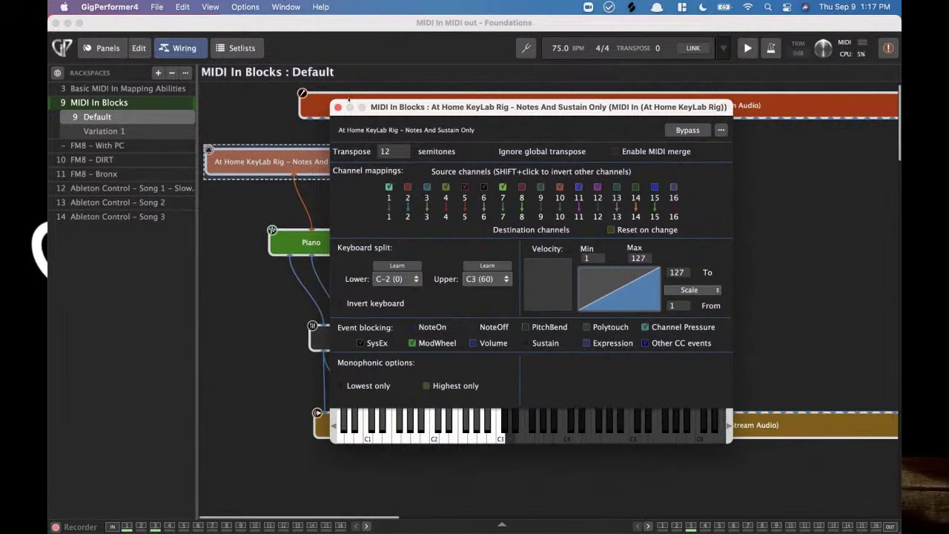
pyautogui.click(337, 107)
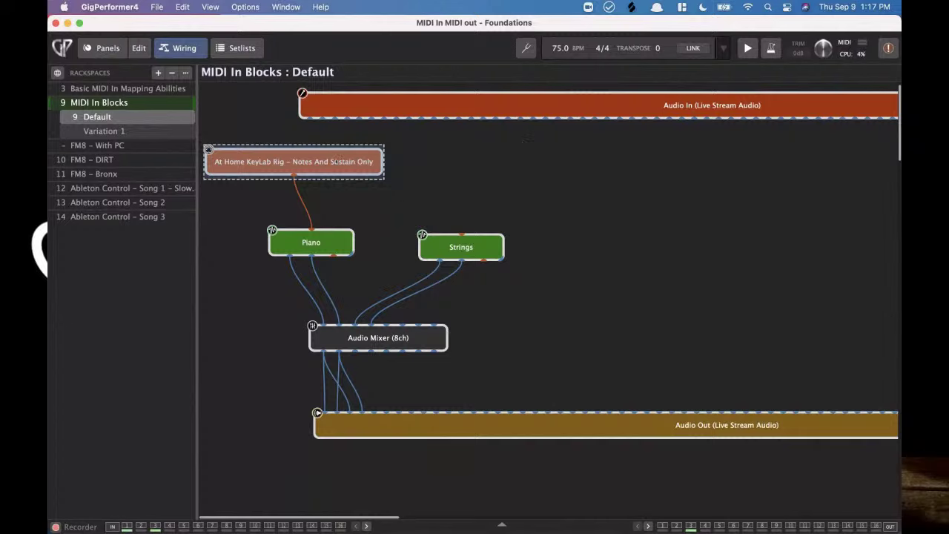
pyautogui.press('super+d')
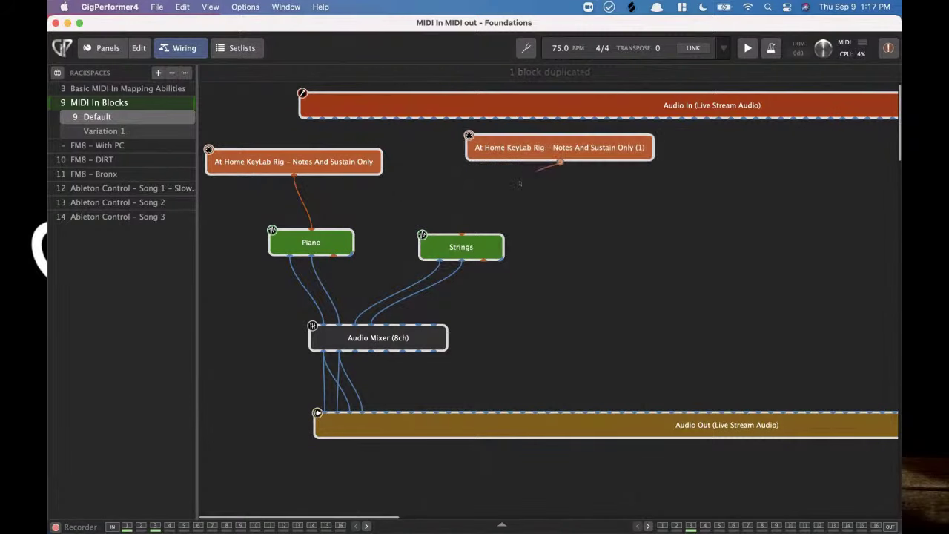
pyautogui.moveTo(520, 183); pyautogui.dragTo(461, 236)
pyautogui.moveTo(558, 143); pyautogui.dragTo(510, 158)
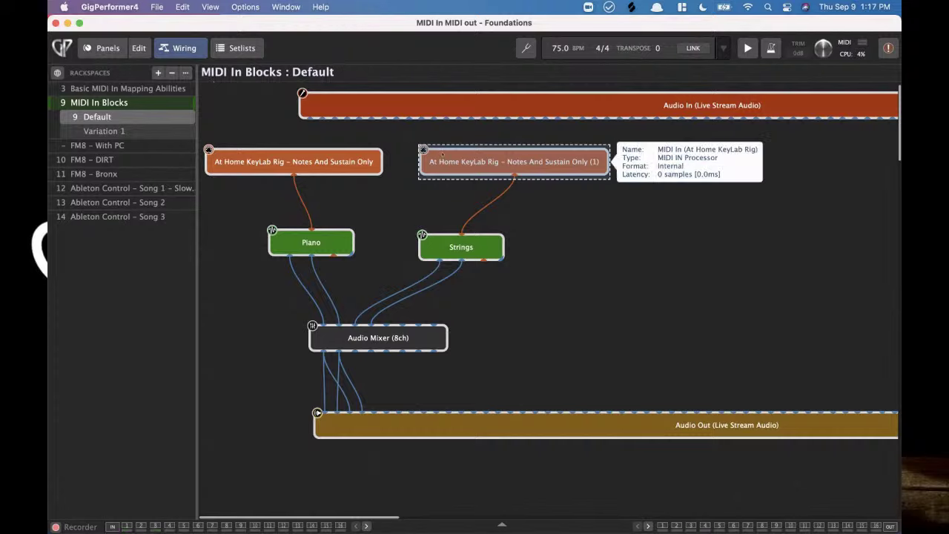
# In the copied MIDI In block, set the transposition to 0 semitones and turn off ModWheel blocking.
pyautogui.doubleClick(476, 168)
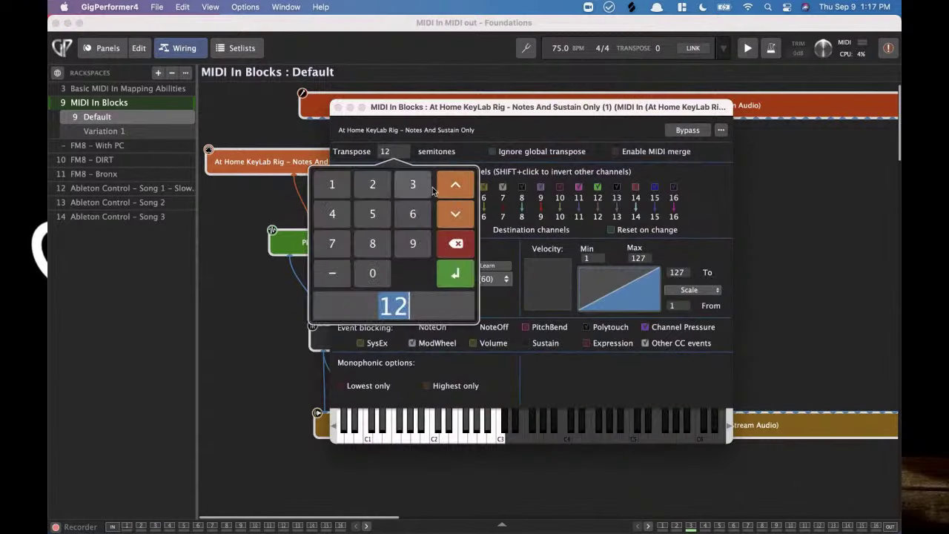
pyautogui.click(385, 152)
pyautogui.write('0')
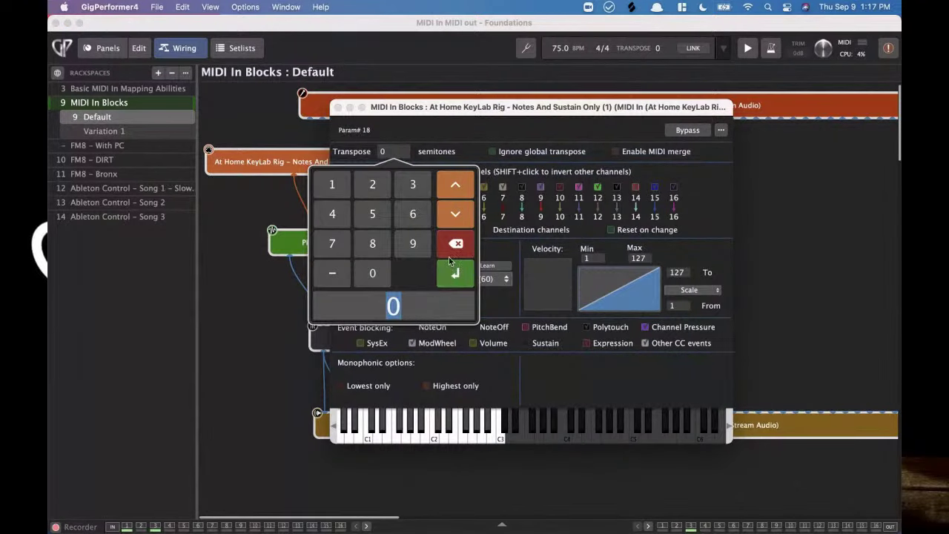
pyautogui.click(502, 114)
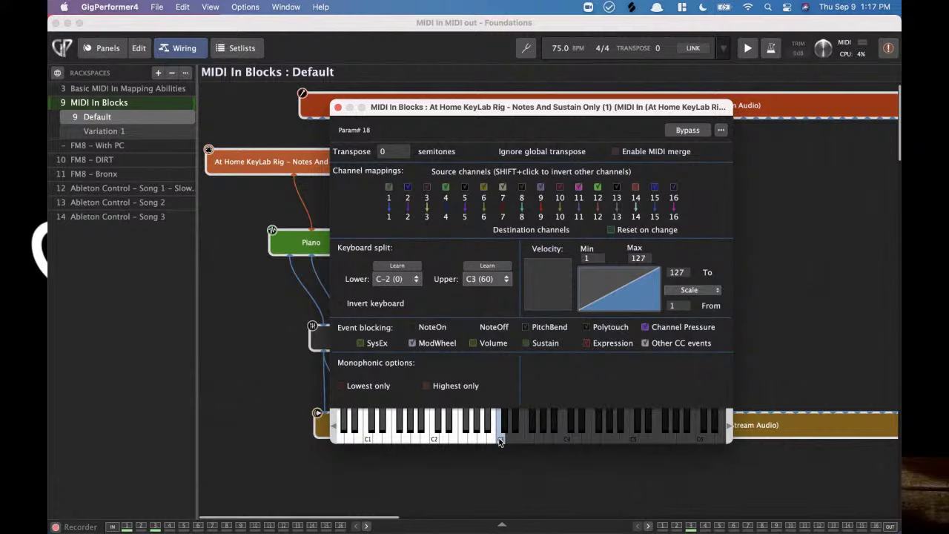
pyautogui.click(413, 343)
# Learn C3 as the copied block's lower keyboard split limit, learn a higher upper limit, and close the block.
pyautogui.click(401, 267)
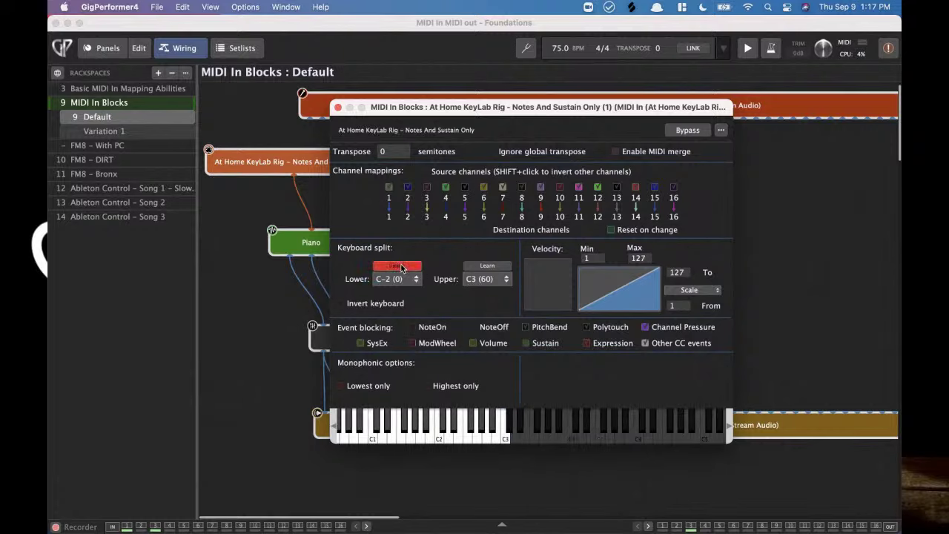
pyautogui.click(497, 267)
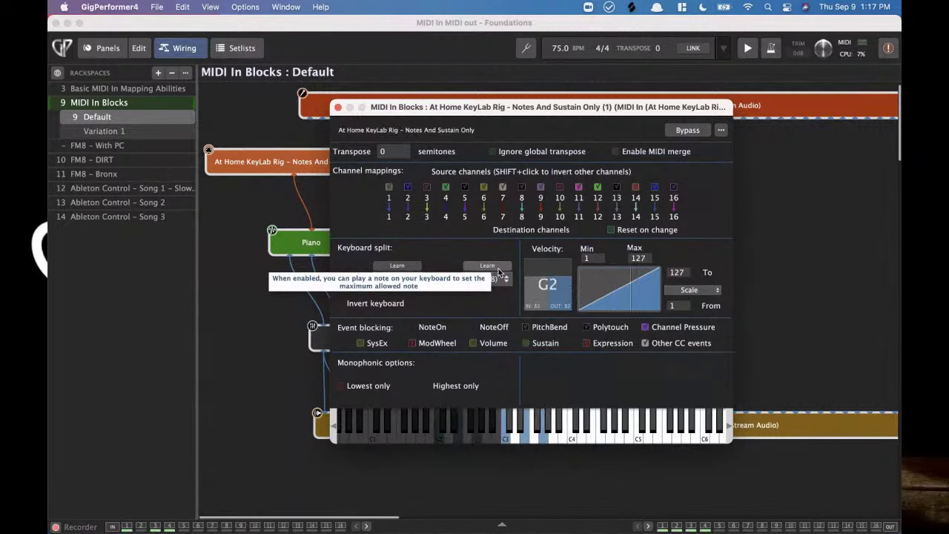
pyautogui.click(337, 108)
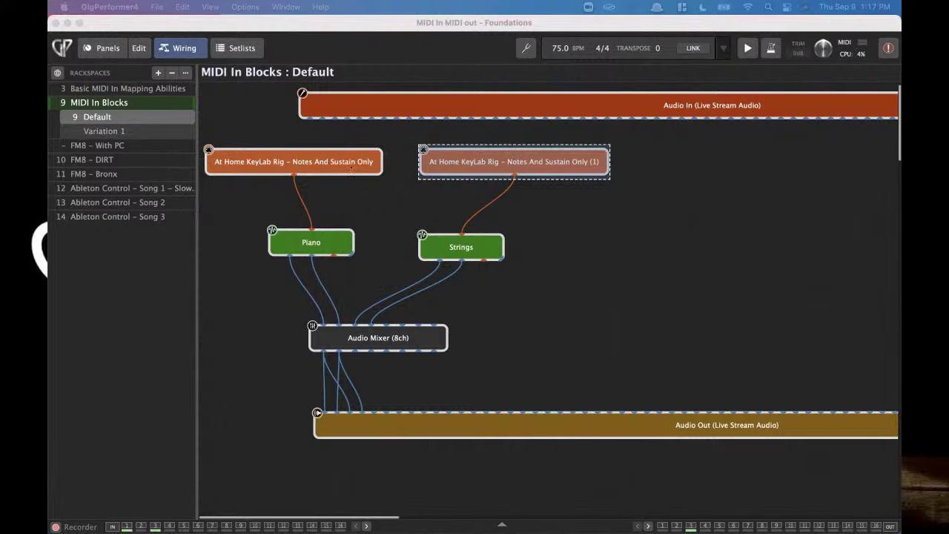
# Open the original At Home KeyLab Rig block and apply the exponential preset to its velocity curve.
pyautogui.doubleClick(352, 167)
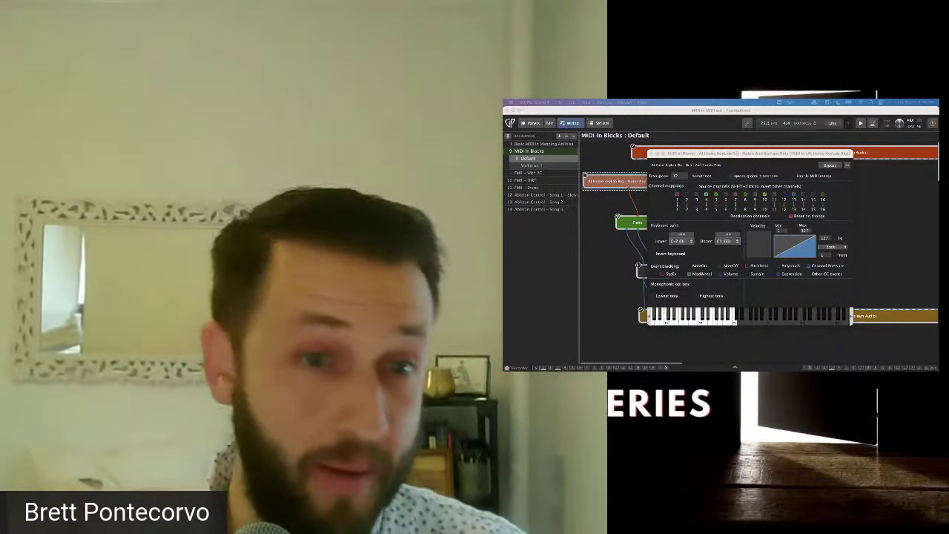
pyautogui.hotkey('ctrl', 'Up')
pyautogui.hotkey('ctrl', 'Up')
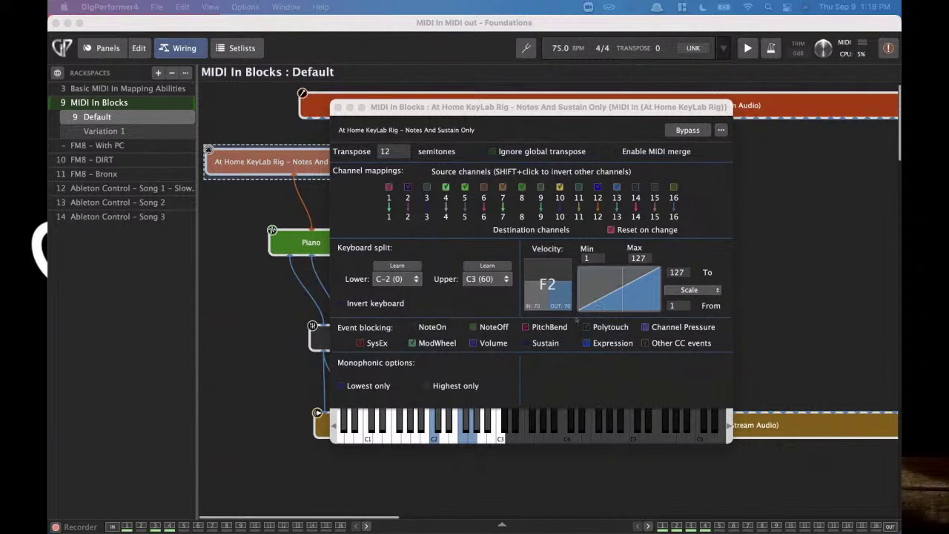
pyautogui.click(632, 298)
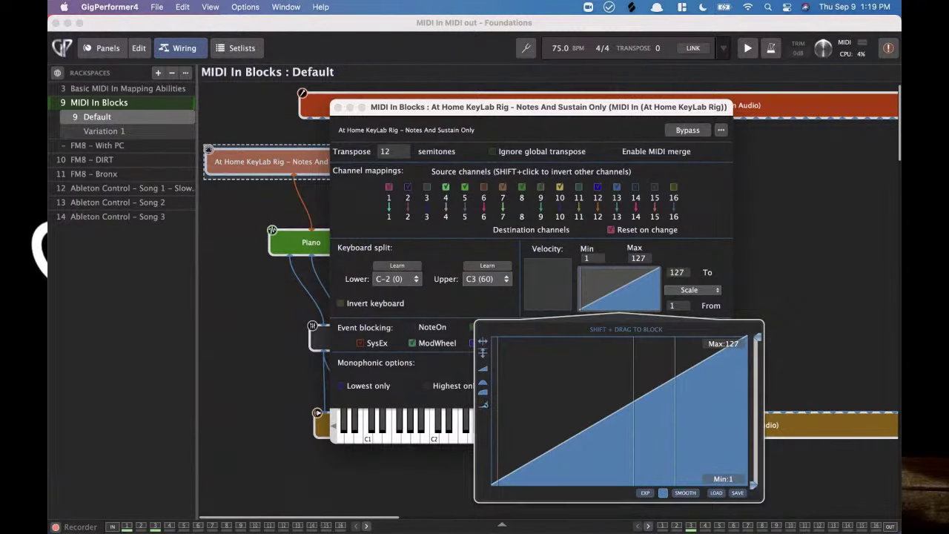
pyautogui.click(483, 392)
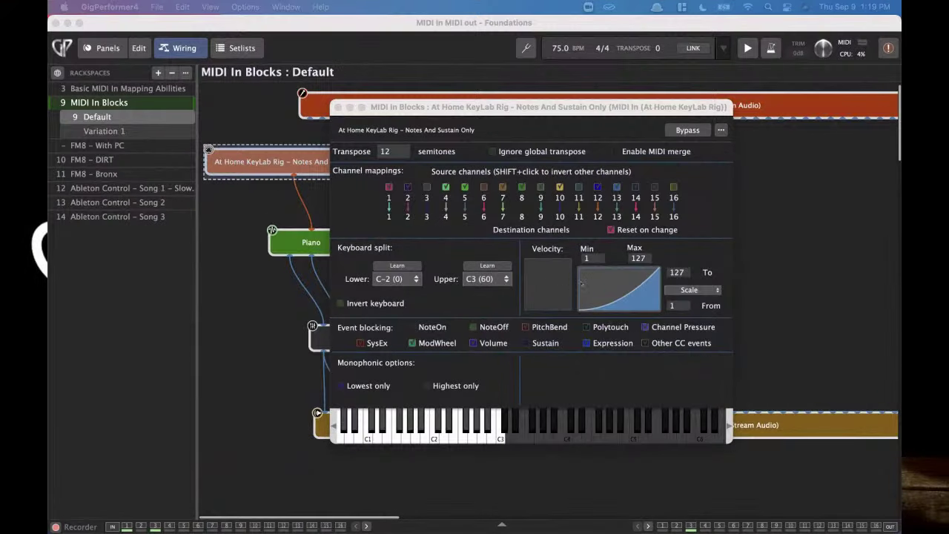
# Try the Constrain velocity mode and return the mode to Scale.
pyautogui.click(684, 290)
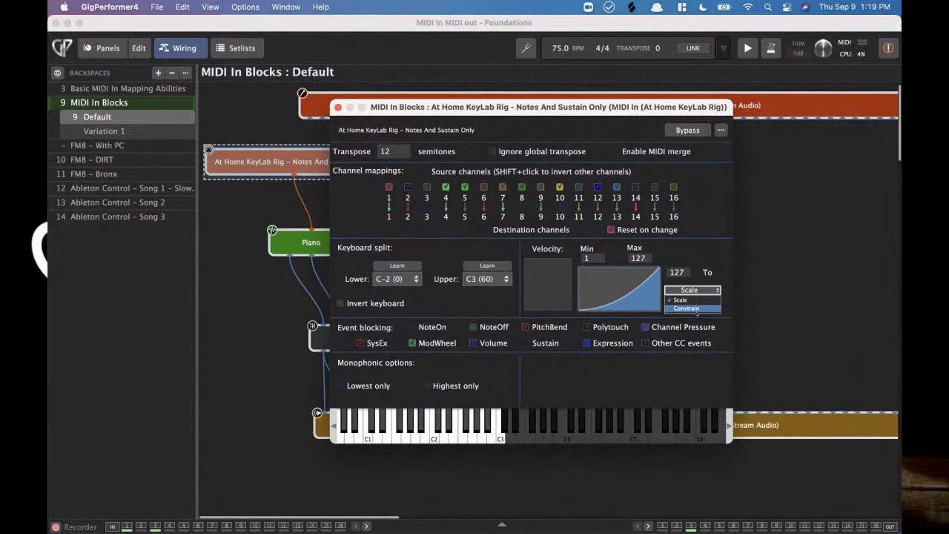
pyautogui.click(696, 306)
pyautogui.click(697, 292)
pyautogui.click(694, 293)
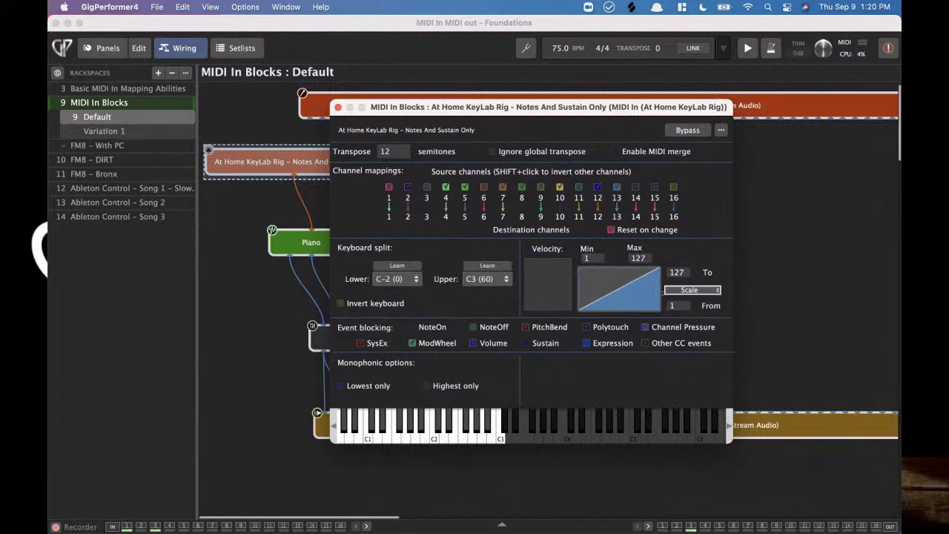
# Try capping the velocity curve's maximum at about 71 with a linear slope, and restore the full linear curve up to 127.
pyautogui.click(656, 293)
pyautogui.moveTo(757, 339); pyautogui.dragTo(757, 401)
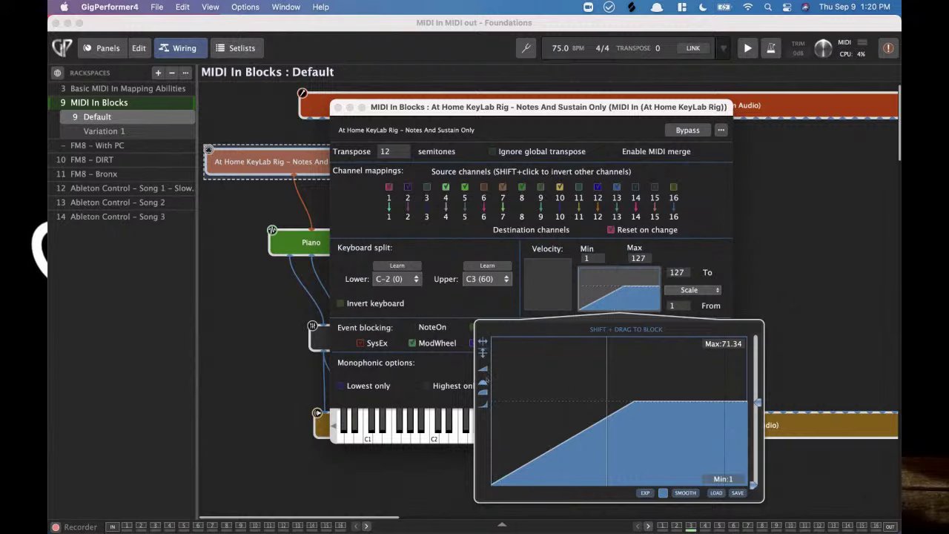
pyautogui.click(483, 379)
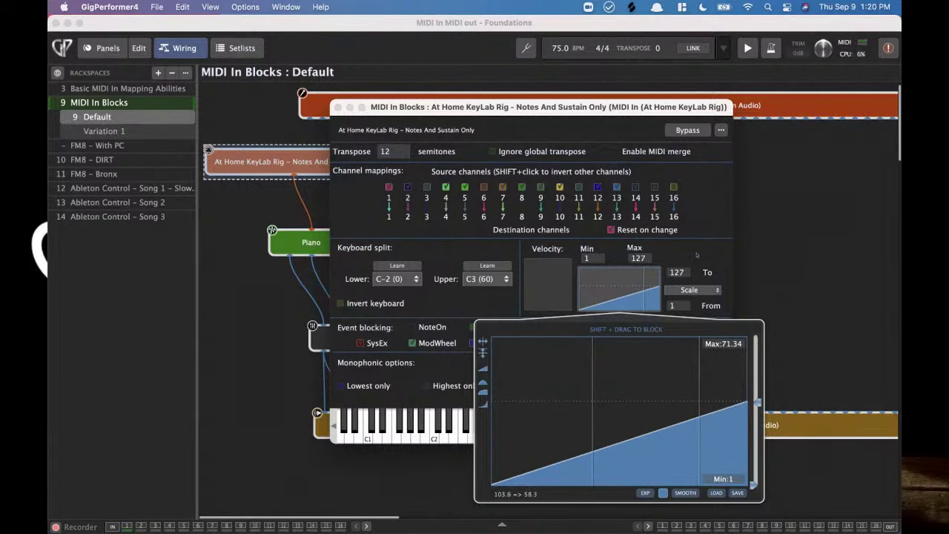
pyautogui.click(628, 313)
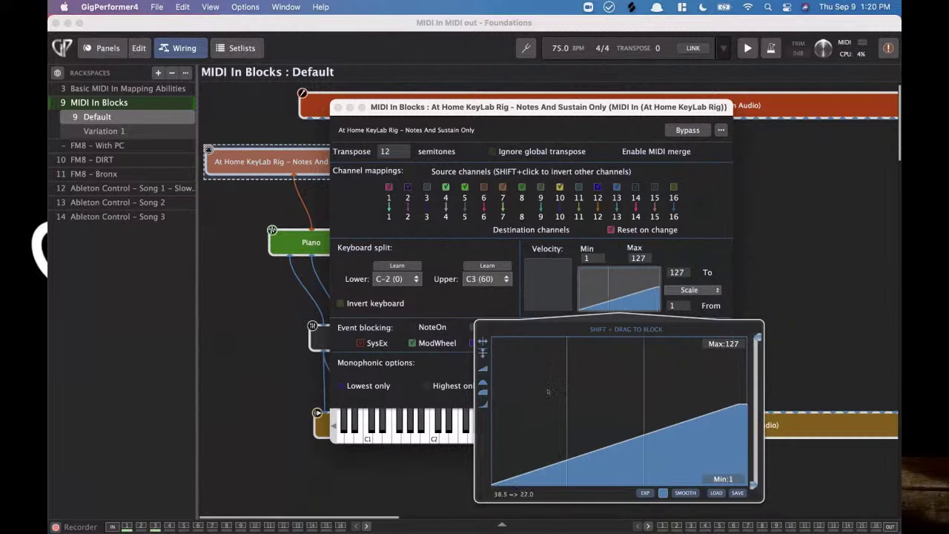
pyautogui.click(483, 369)
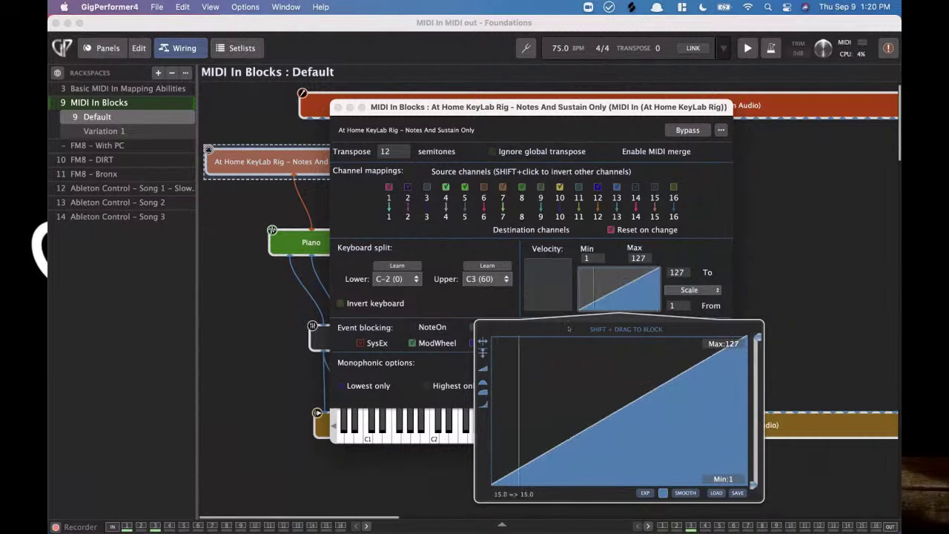
# Set the velocity maximum to 108, try minimums of 49 and 63, and return the minimum to 1.
pyautogui.click(707, 261)
pyautogui.moveTo(659, 300); pyautogui.dragTo(649, 302)
pyautogui.moveTo(582, 304); pyautogui.dragTo(617, 300)
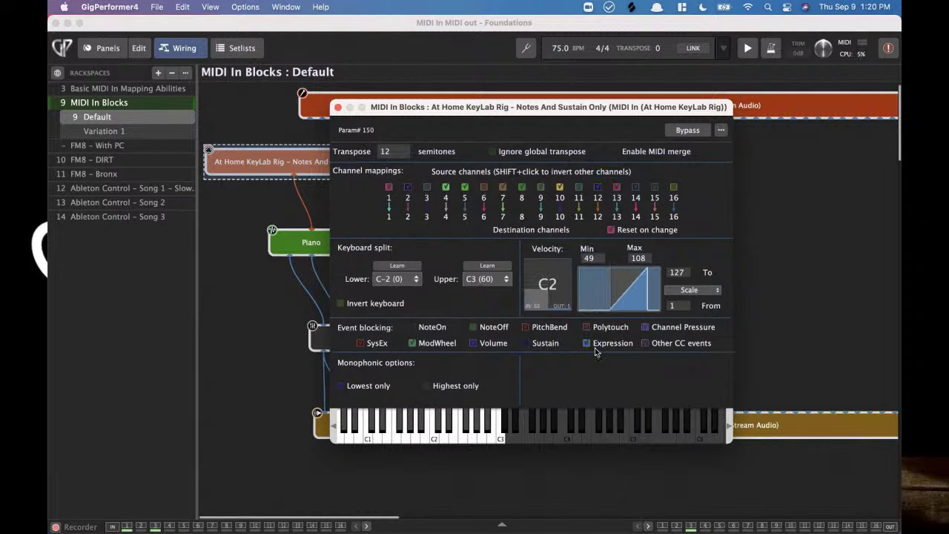
pyautogui.moveTo(594, 253); pyautogui.dragTo(598, 223)
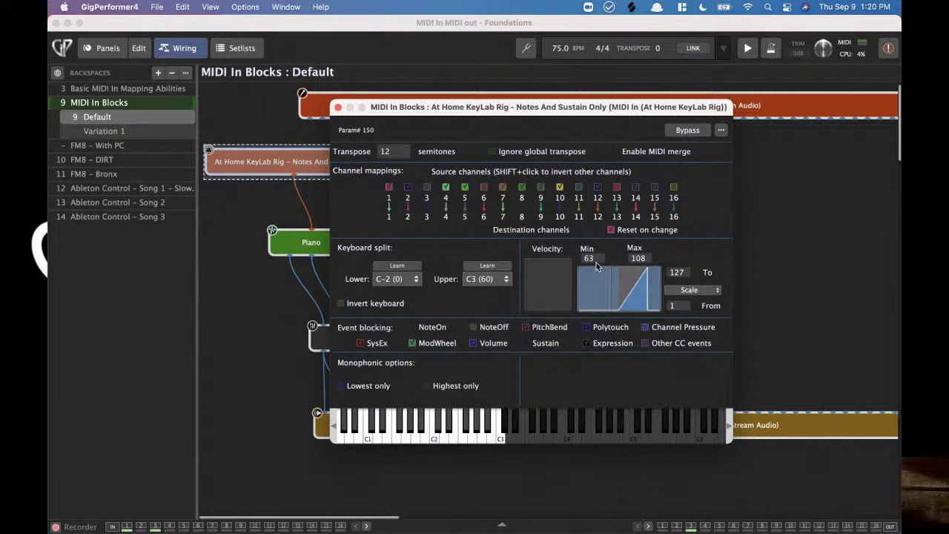
pyautogui.moveTo(599, 267); pyautogui.dragTo(597, 419)
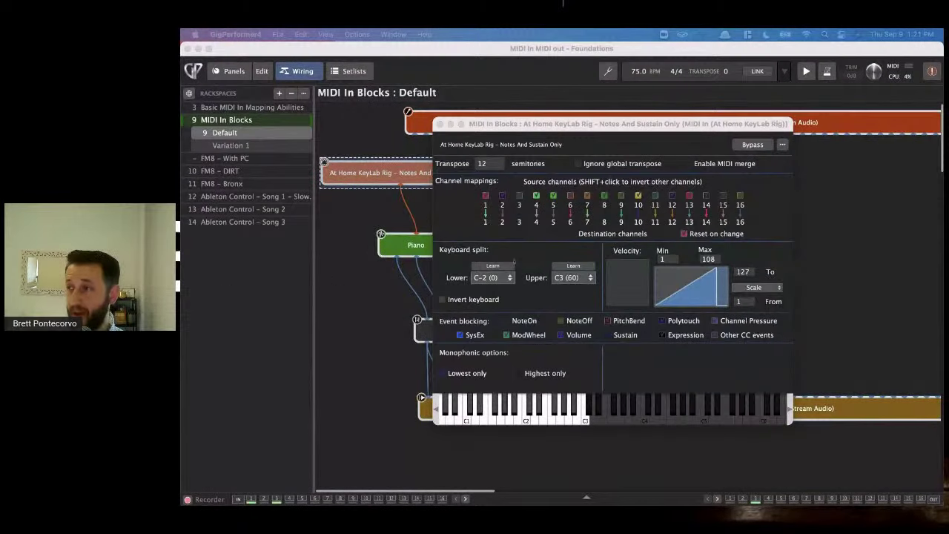
# Try raising the velocity curve's minimum output and reset the curve to linear.
pyautogui.click(689, 285)
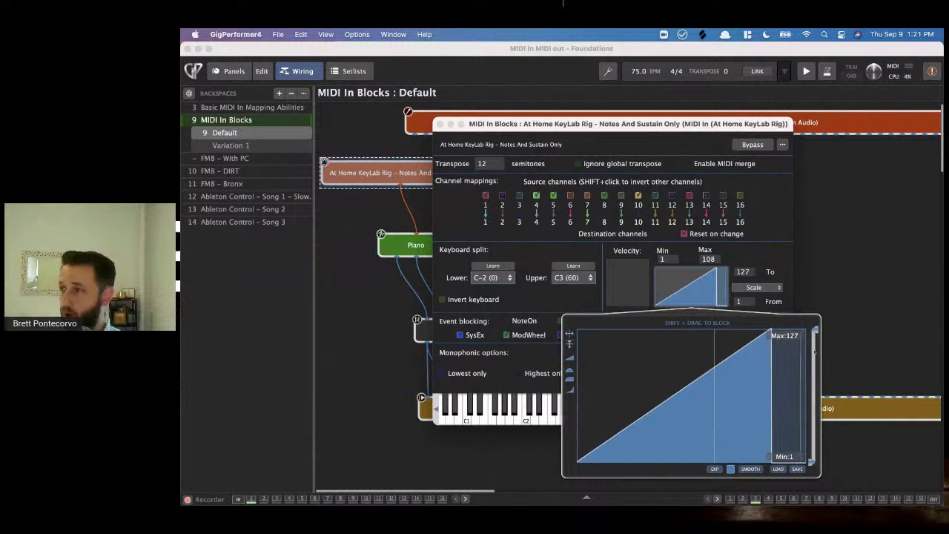
pyautogui.moveTo(814, 461)
pyautogui.mouseDown()
pyautogui.moveTo(813, 330)
pyautogui.moveTo(814, 373)
pyautogui.mouseUp()
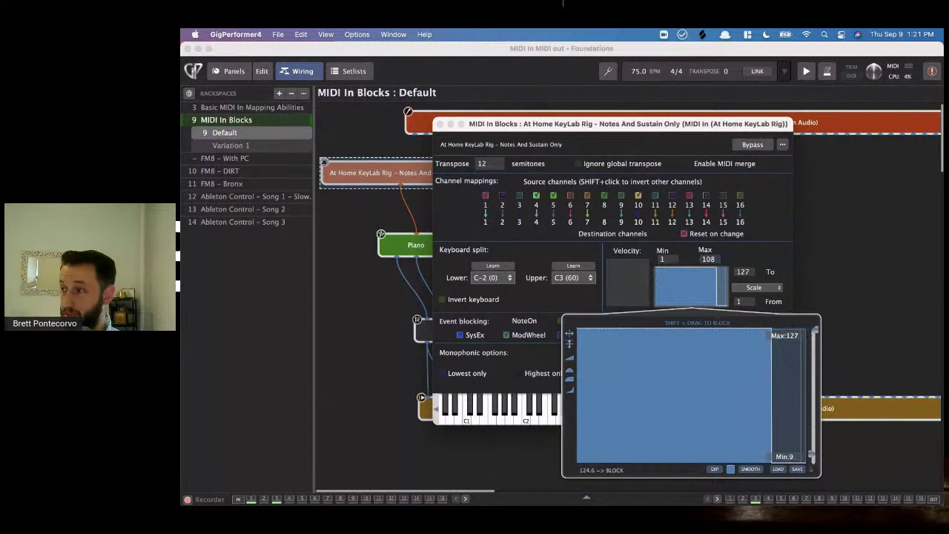
pyautogui.click(570, 357)
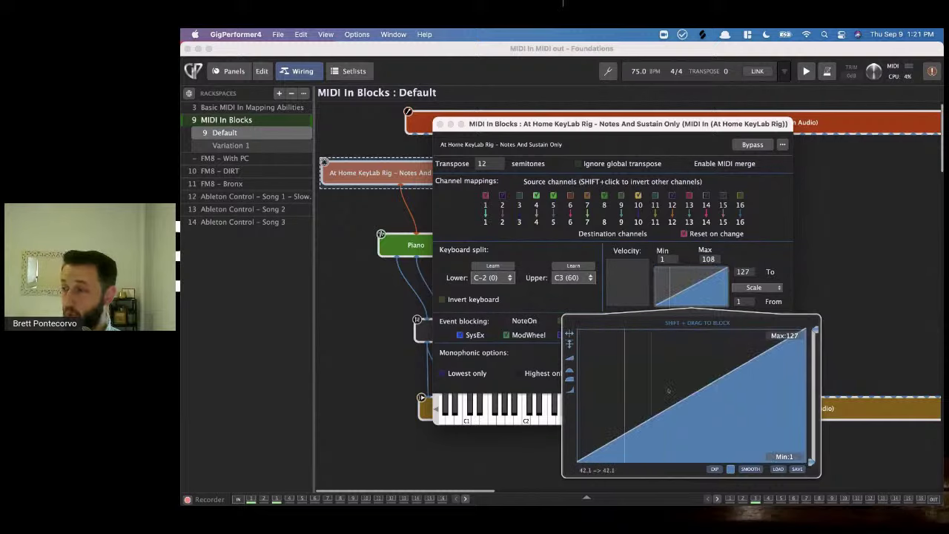
# Try the logarithmic and exponential presets on the velocity curve and close the curve editor.
pyautogui.click(569, 379)
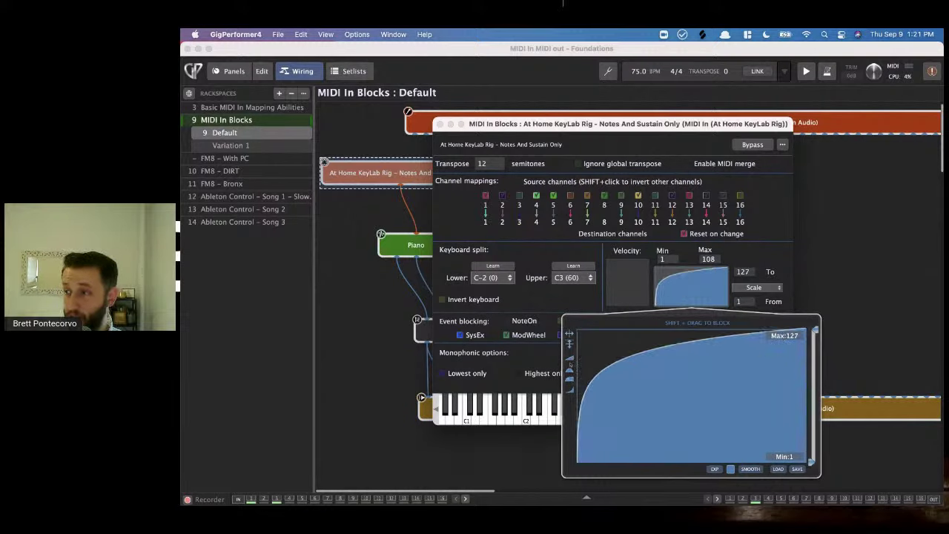
pyautogui.click(569, 389)
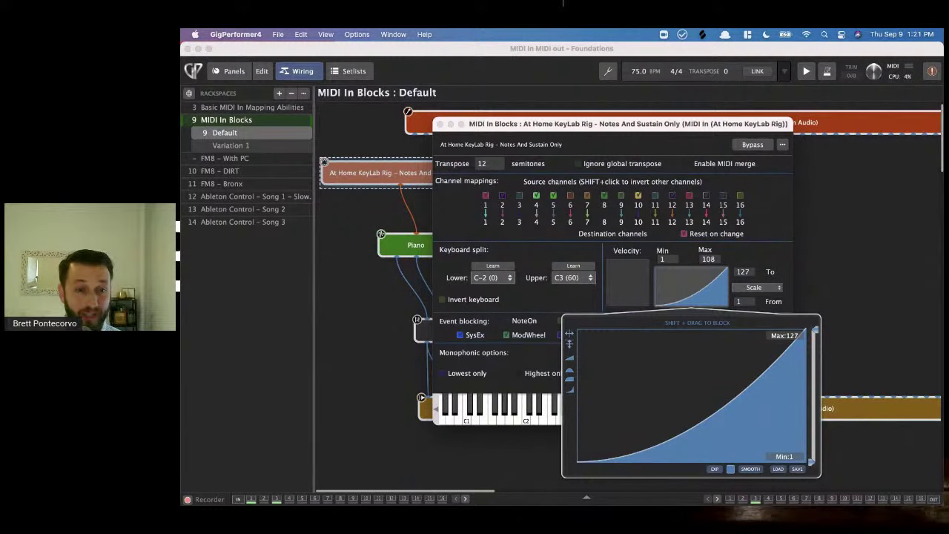
pyautogui.press('Escape')
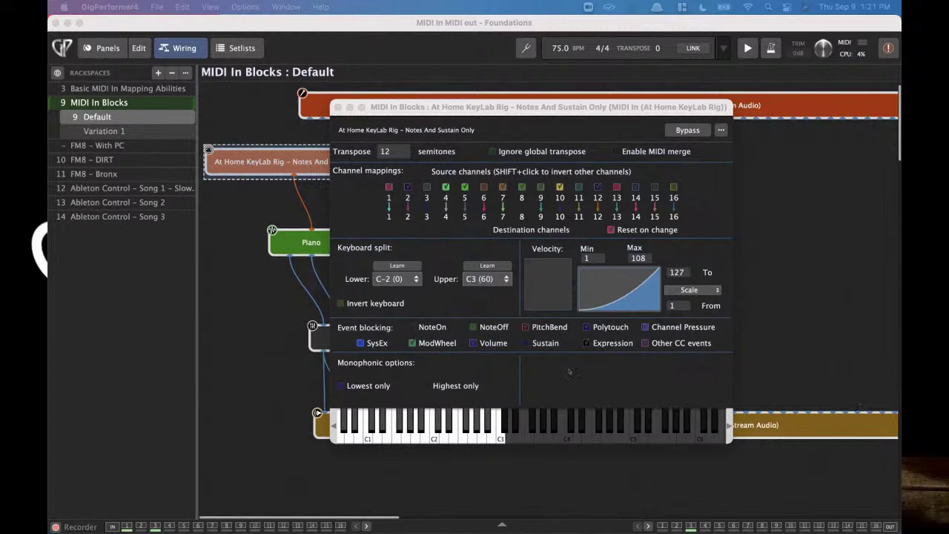
# Draw a freehand wavy velocity curve from the minimum to the maximum and smooth it.
pyautogui.click(619, 289)
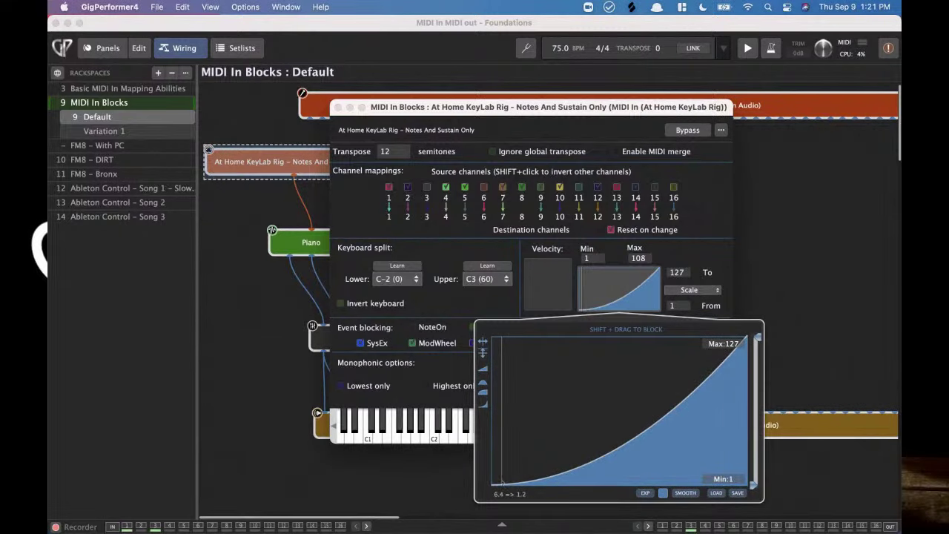
pyautogui.moveTo(501, 482)
pyautogui.mouseDown()
pyautogui.moveTo(517, 478)
pyautogui.moveTo(541, 415)
pyautogui.moveTo(631, 381)
pyautogui.moveTo(704, 371)
pyautogui.moveTo(749, 337)
pyautogui.mouseUp()
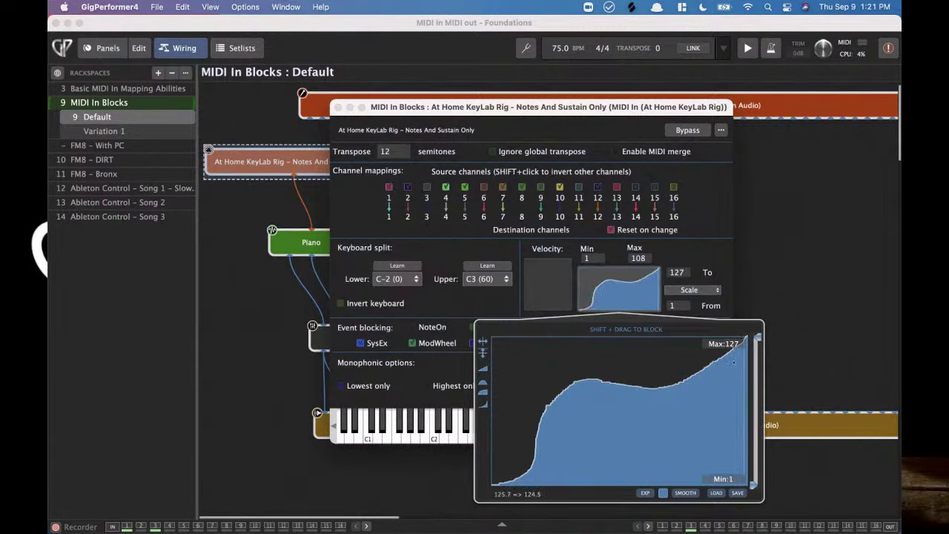
pyautogui.click(686, 493)
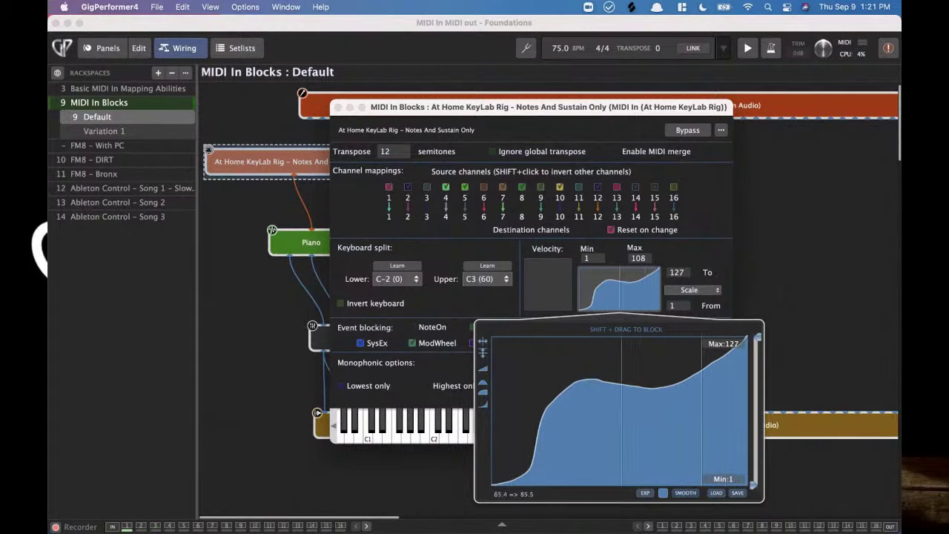
# Reset the velocity curve to linear, try the sin and log expressions in the Curve Designer, and close the block's editor.
pyautogui.click(482, 369)
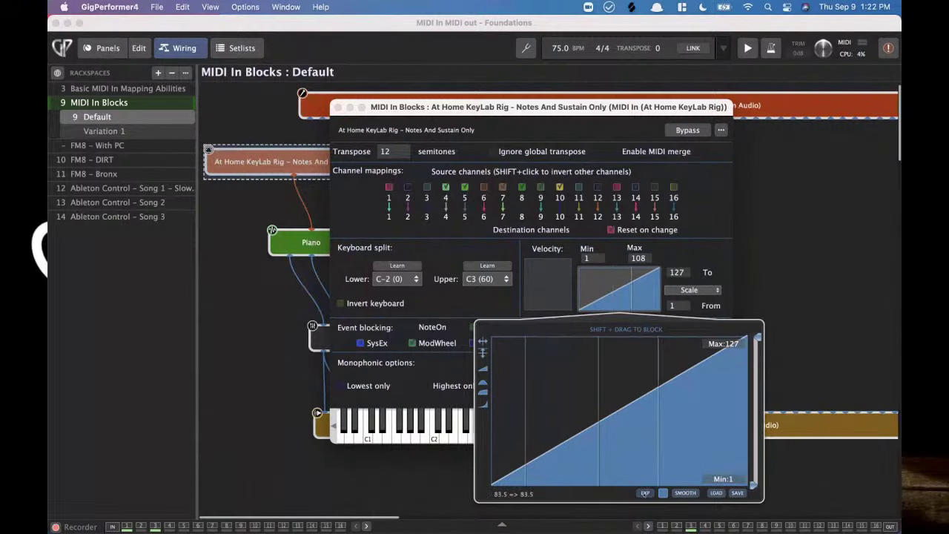
pyautogui.click(645, 493)
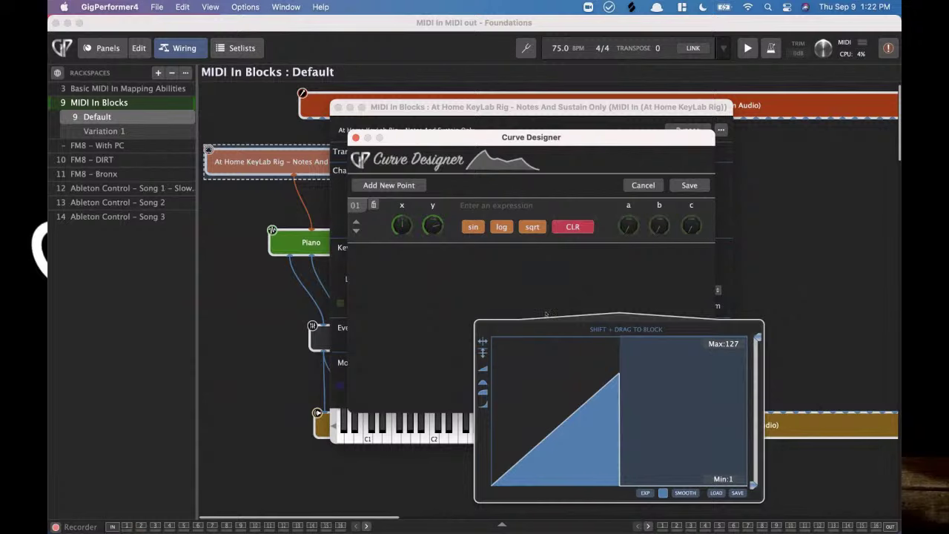
pyautogui.click(473, 227)
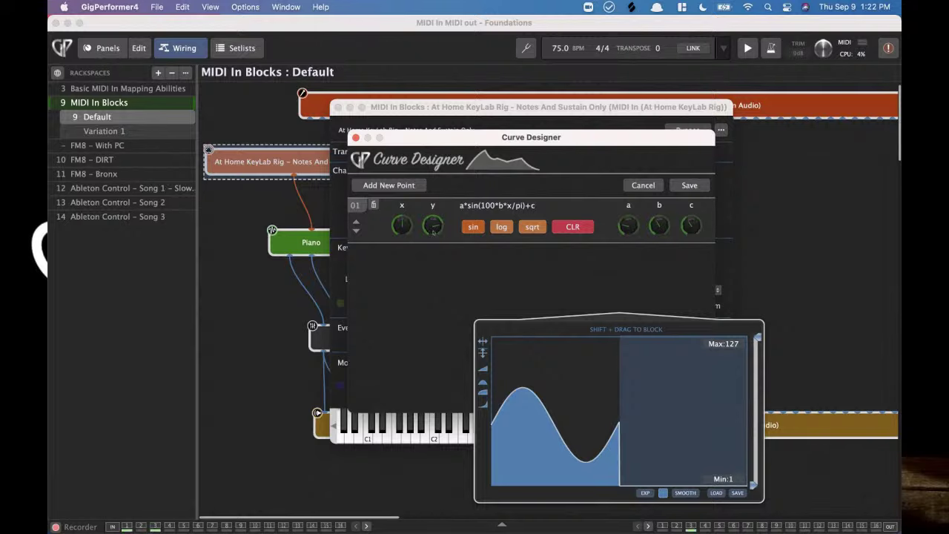
pyautogui.click(501, 227)
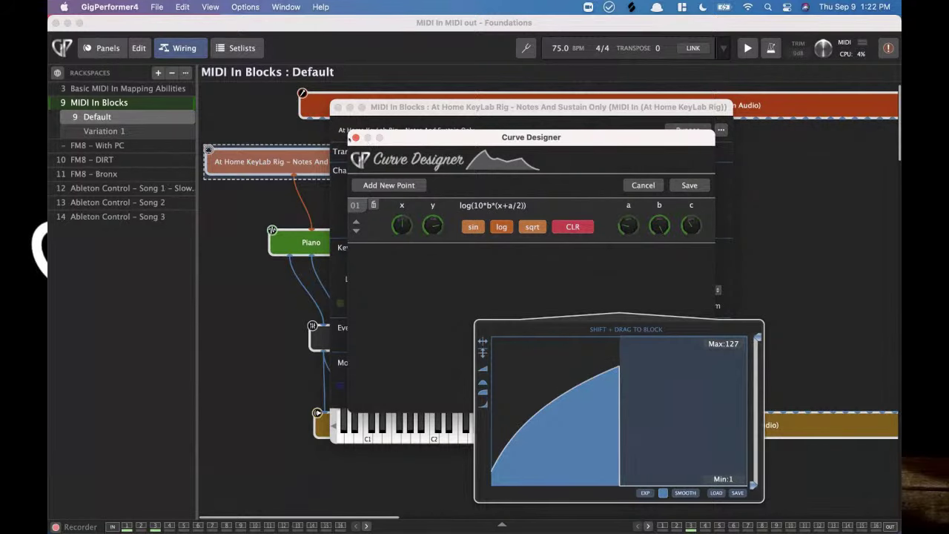
pyautogui.click(356, 138)
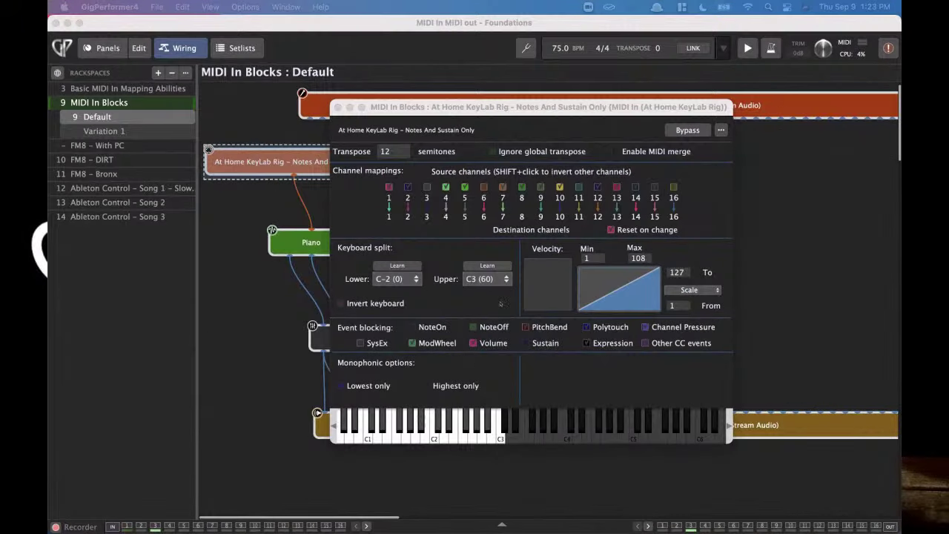
pyautogui.click(339, 108)
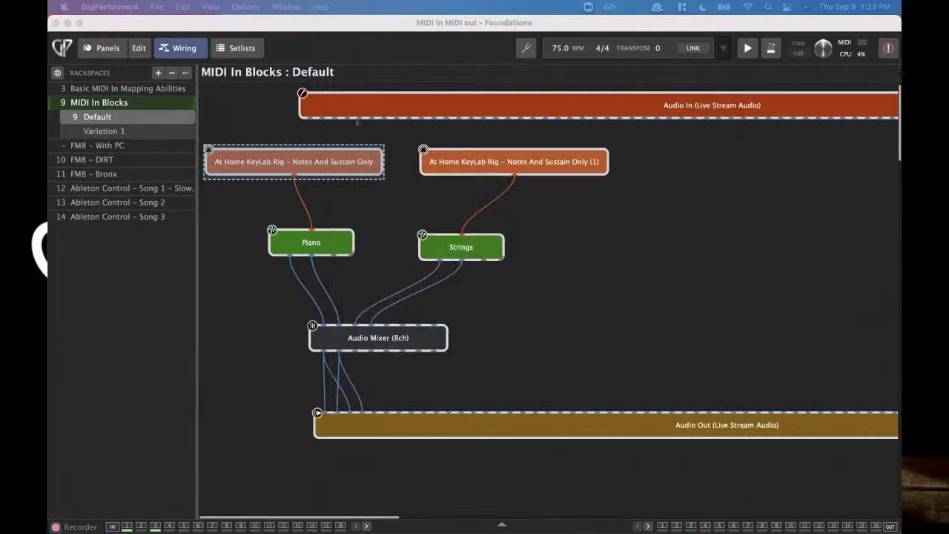
# Delete the second At Home KeyLab Rig MIDI In block that feeds Strings.
pyautogui.click(550, 160)
pyautogui.press('Delete')
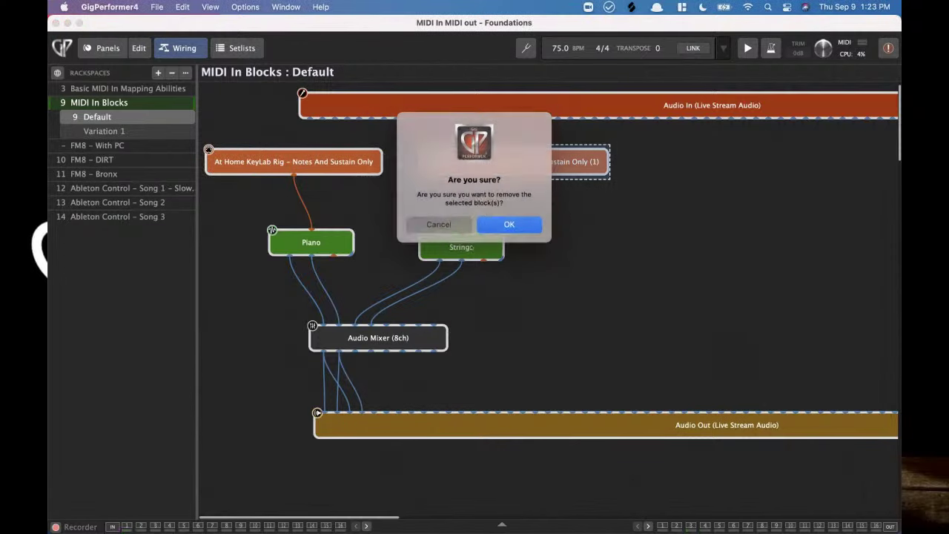
pyautogui.click(508, 224)
# Enable MIDI merge on the remaining At Home KeyLab Rig MIDI In block.
pyautogui.moveTo(310, 164); pyautogui.dragTo(352, 176)
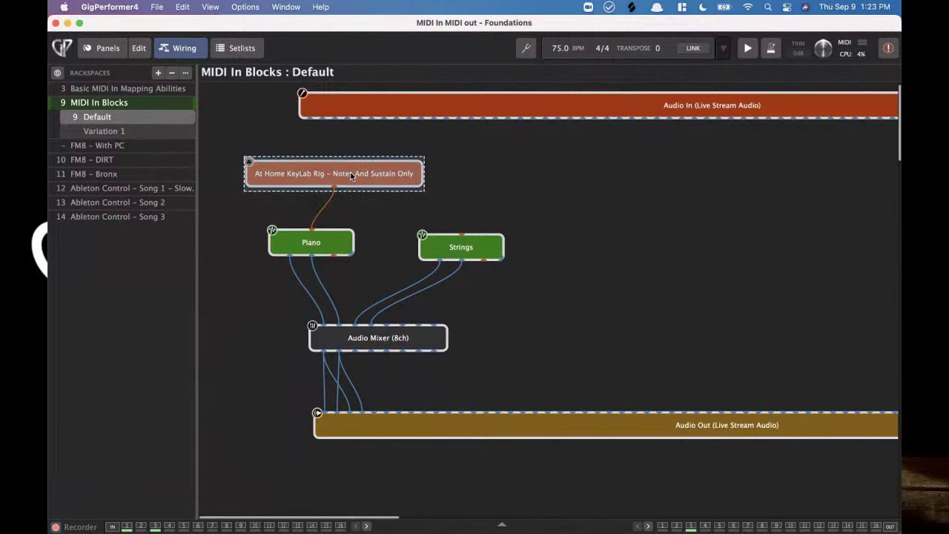
pyautogui.doubleClick(351, 172)
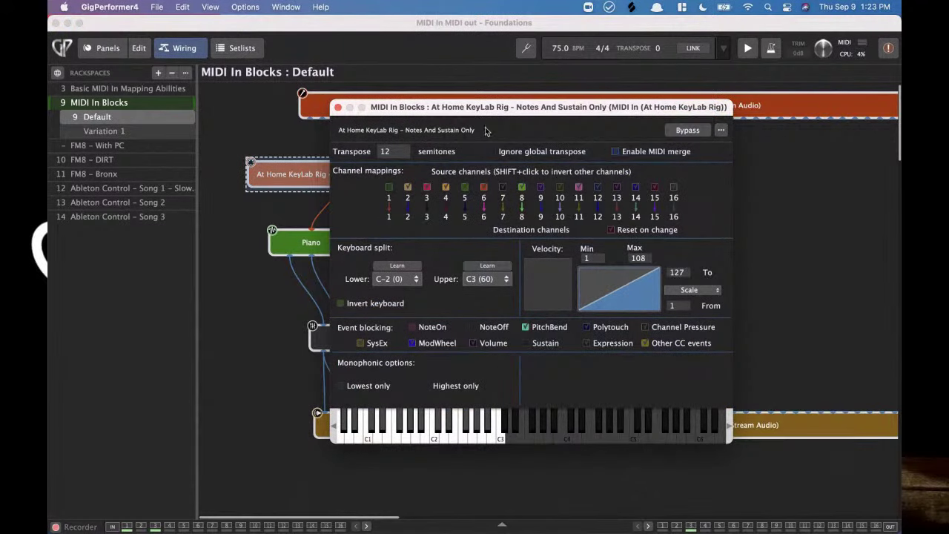
pyautogui.click(338, 108)
# Lower the Piano block slightly and place the At Home KeyLab Rig block directly above it.
pyautogui.moveTo(350, 183); pyautogui.dragTo(336, 207)
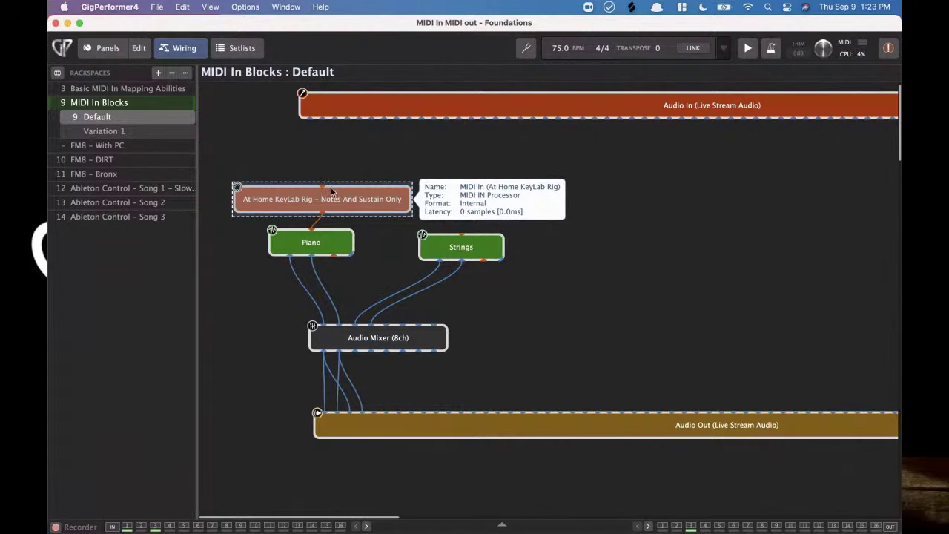
pyautogui.moveTo(334, 183); pyautogui.dragTo(331, 175)
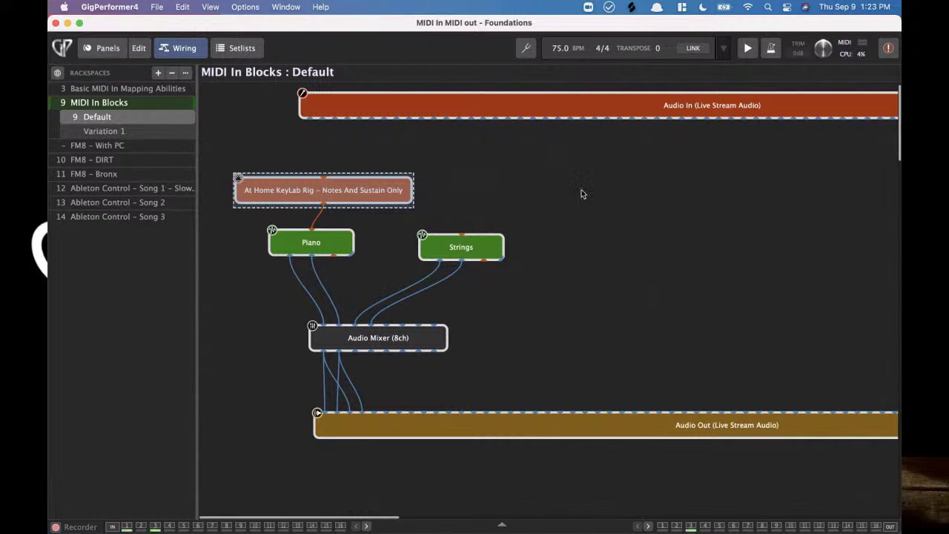
pyautogui.moveTo(298, 239); pyautogui.dragTo(307, 269)
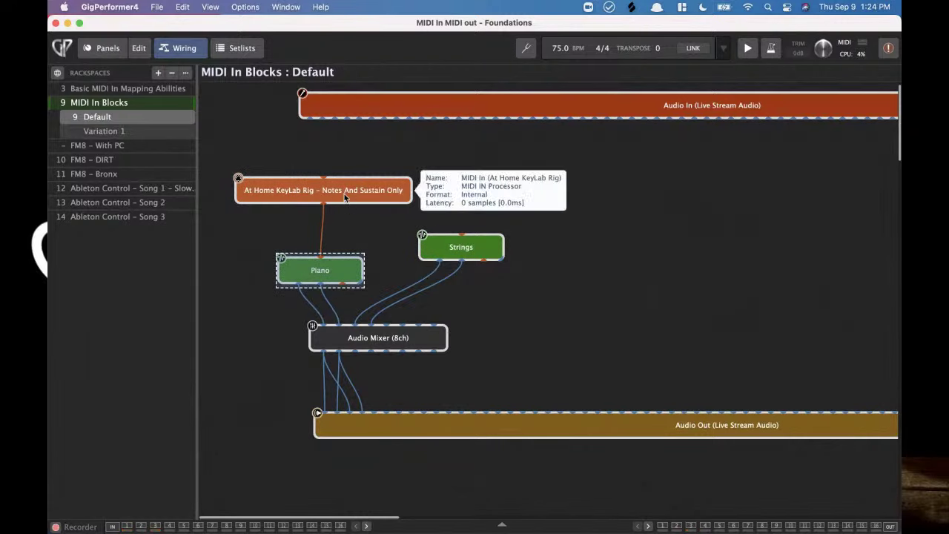
pyautogui.moveTo(344, 194); pyautogui.dragTo(343, 211)
pyautogui.moveTo(339, 262); pyautogui.dragTo(337, 247)
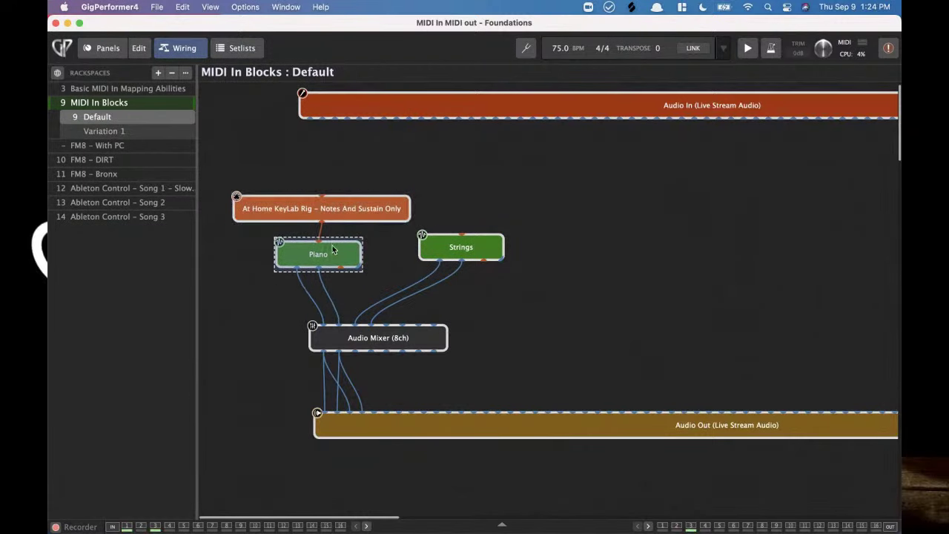
# Insert the Pigments VST3 instrument into the wiring.
pyautogui.click(580, 150)
pyautogui.press('super+i')
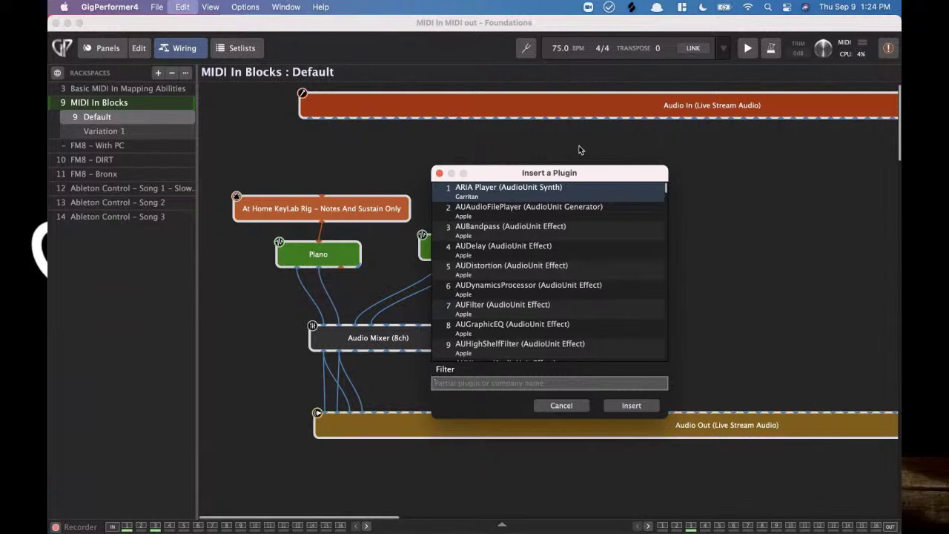
pyautogui.write('pigme')
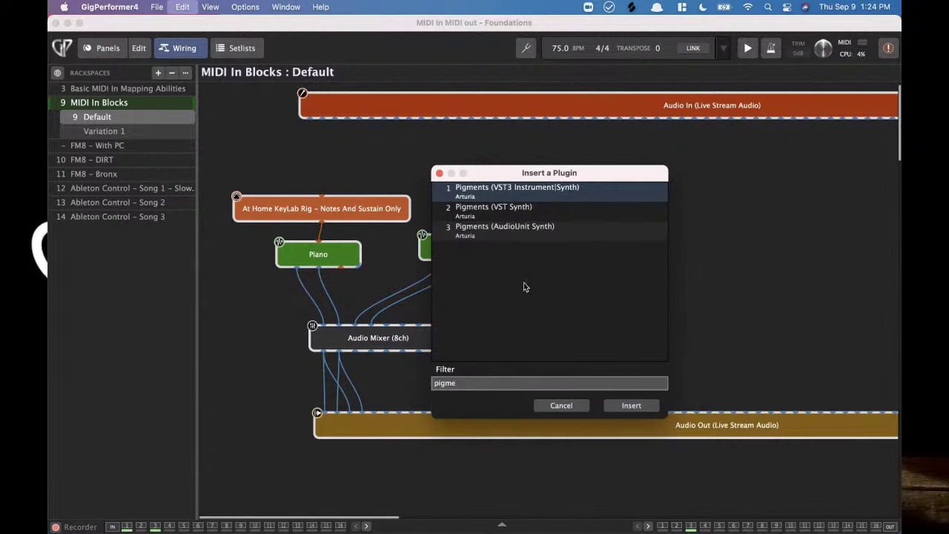
pyautogui.press('Return')
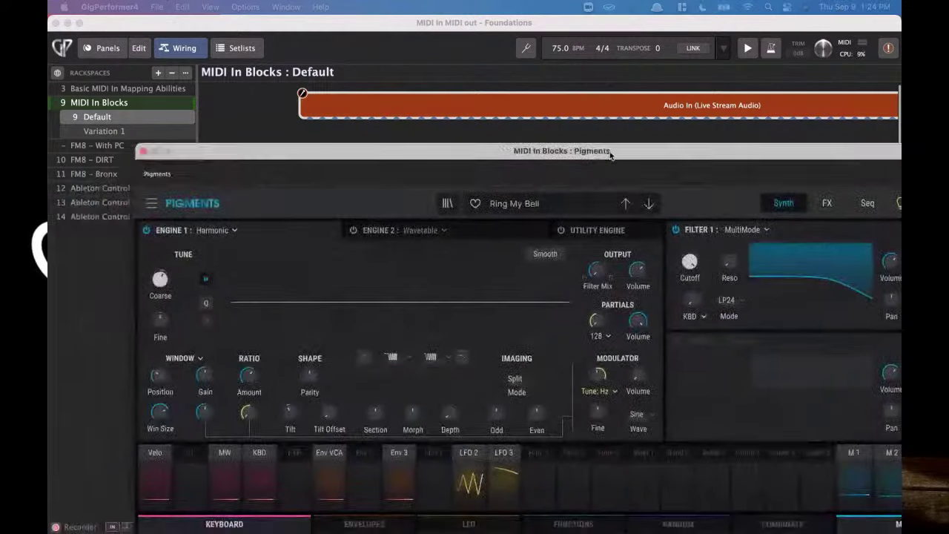
# Turn on the sequencer in Pigments and close the plugin editor.
pyautogui.moveTo(622, 156); pyautogui.dragTo(424, 189)
pyautogui.click(679, 236)
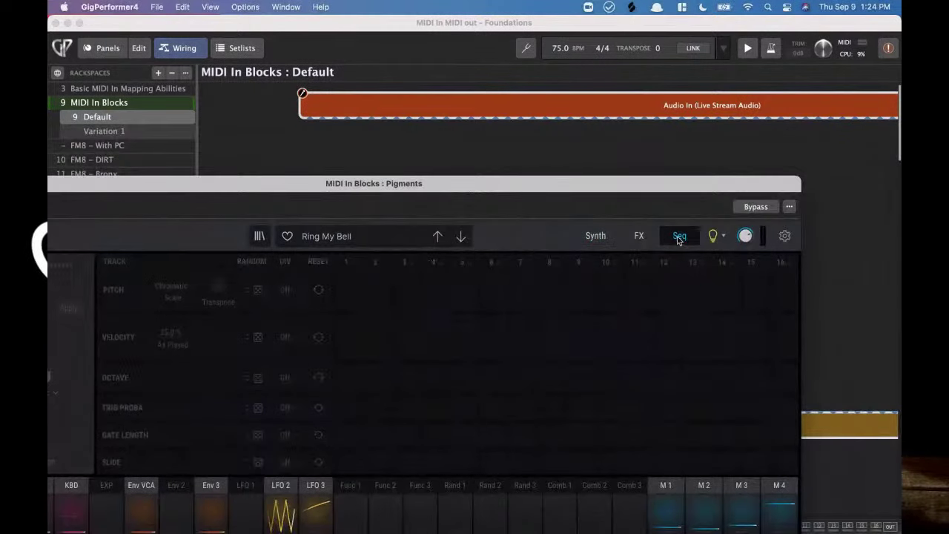
pyautogui.moveTo(635, 190); pyautogui.dragTo(799, 138)
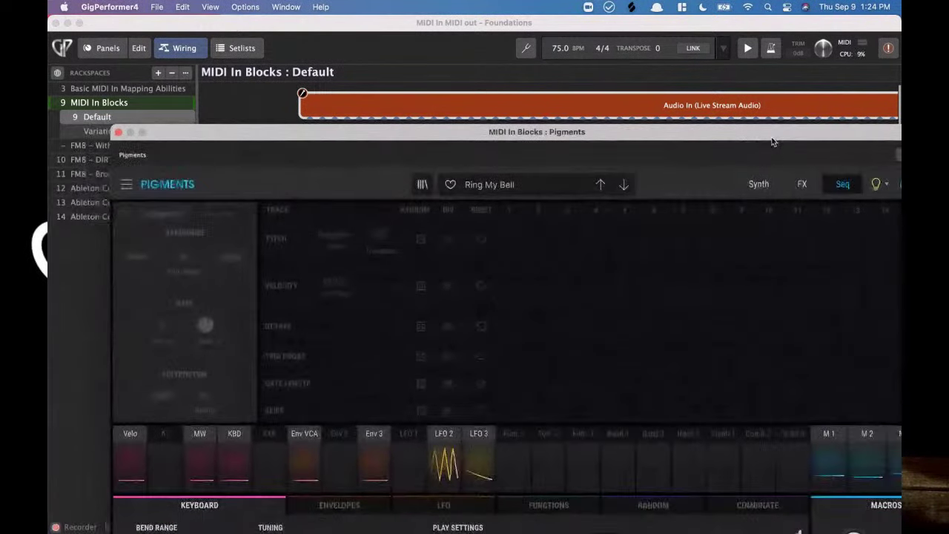
pyautogui.click(126, 215)
pyautogui.click(125, 215)
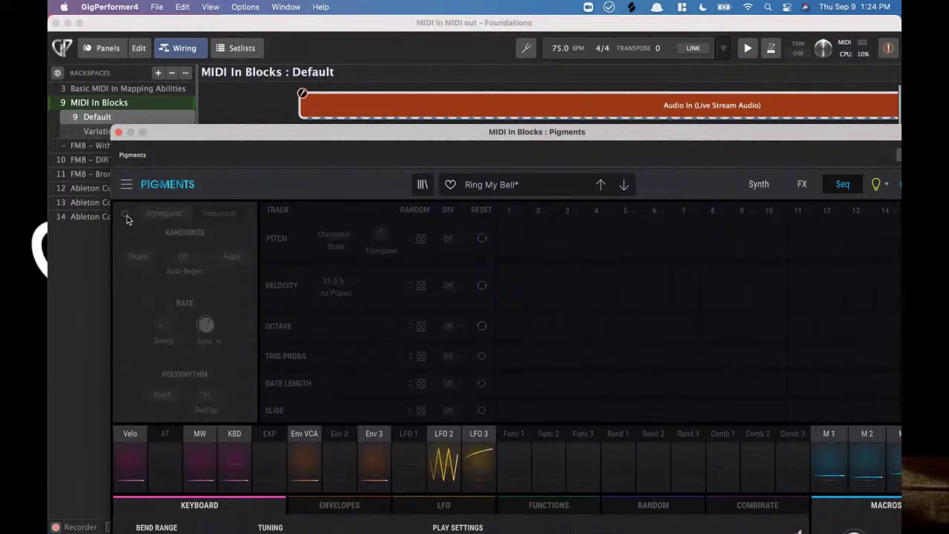
pyautogui.click(126, 215)
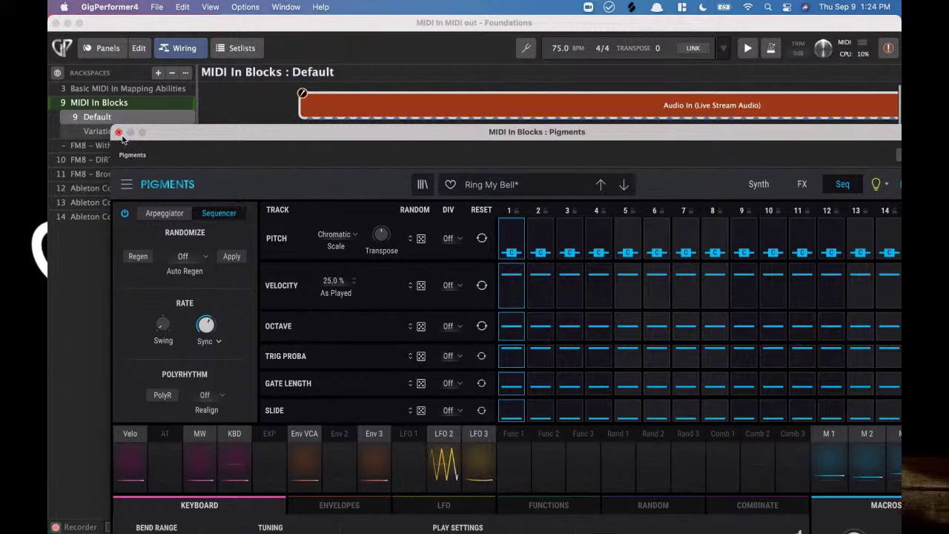
pyautogui.click(118, 132)
# Insert the favorite MIDI IN (Notes and Sustain Only) block and place it above Pigments in a free area.
pyautogui.moveTo(351, 221); pyautogui.dragTo(358, 189)
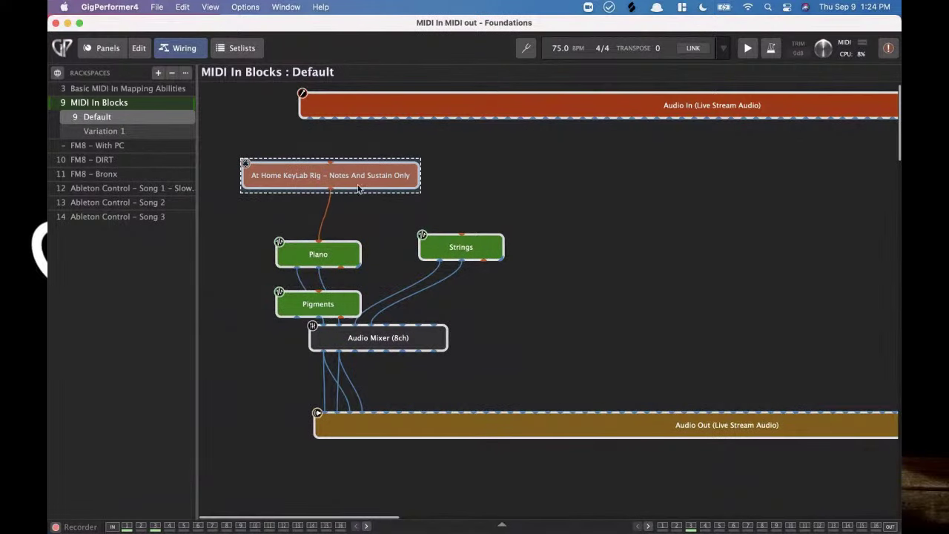
pyautogui.moveTo(312, 317); pyautogui.dragTo(607, 205)
pyautogui.press('super+i')
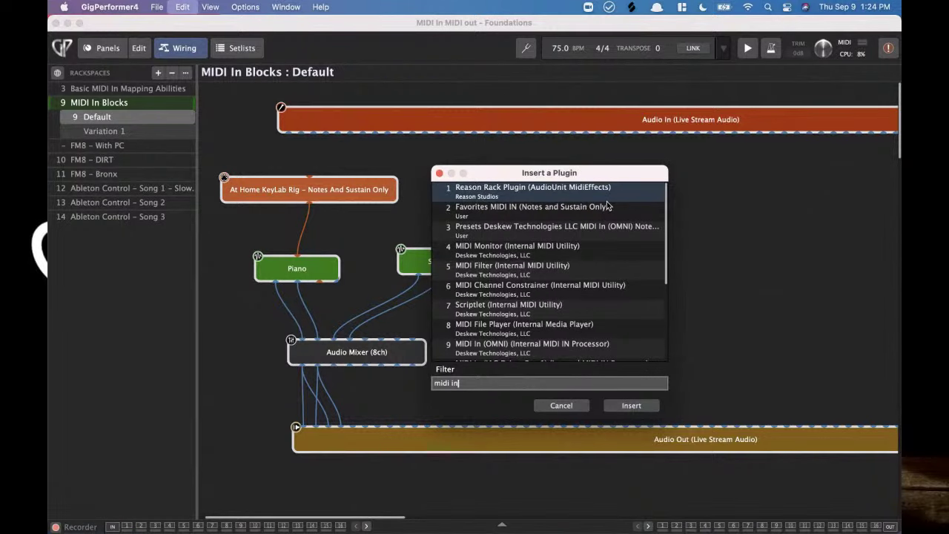
pyautogui.doubleClick(607, 206)
pyautogui.moveTo(595, 260); pyautogui.dragTo(551, 173)
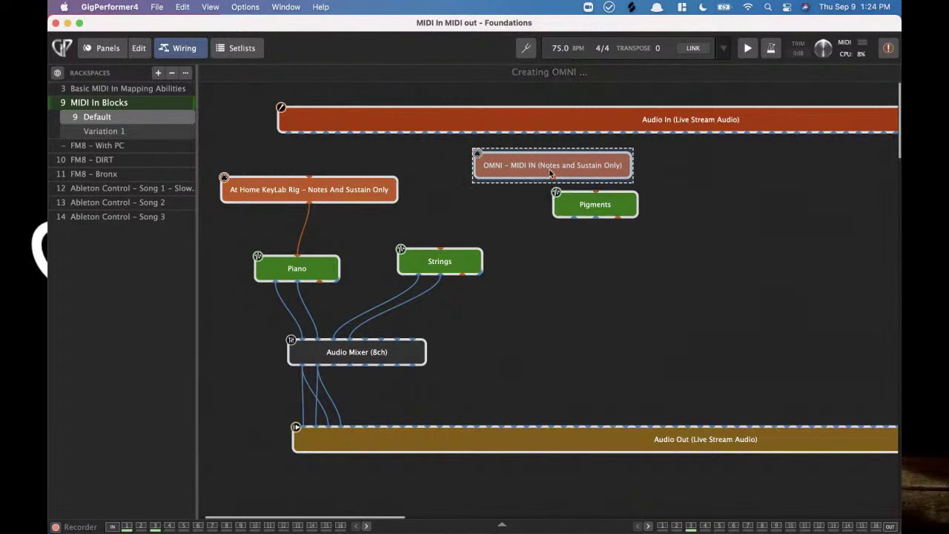
pyautogui.moveTo(596, 193); pyautogui.dragTo(570, 201)
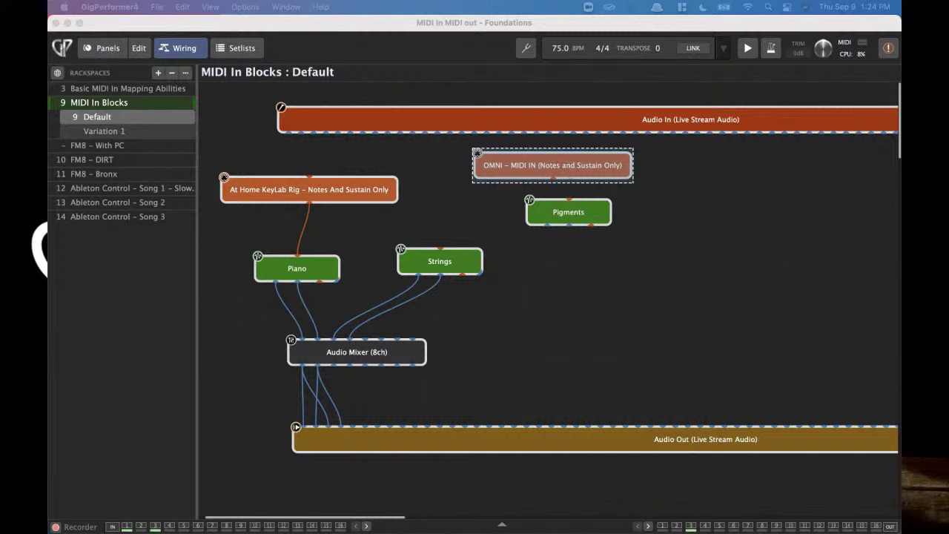
# Wire the OMNI MIDI IN block into Pigments and Pigments' MIDI output into the At Home KeyLab Rig block, placing Pigments above it.
pyautogui.click(547, 228)
pyautogui.moveTo(553, 179); pyautogui.dragTo(514, 195)
pyautogui.moveTo(554, 222); pyautogui.dragTo(331, 222)
pyautogui.moveTo(527, 203); pyautogui.dragTo(329, 162)
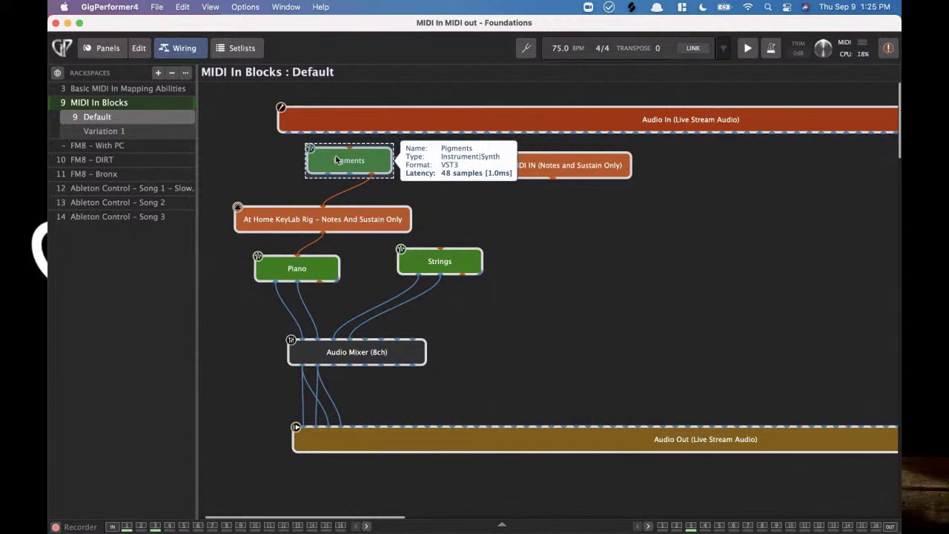
# Switch Pigments to Arpeggiator mode and stack its block beneath the OMNI MIDI IN block.
pyautogui.doubleClick(335, 155)
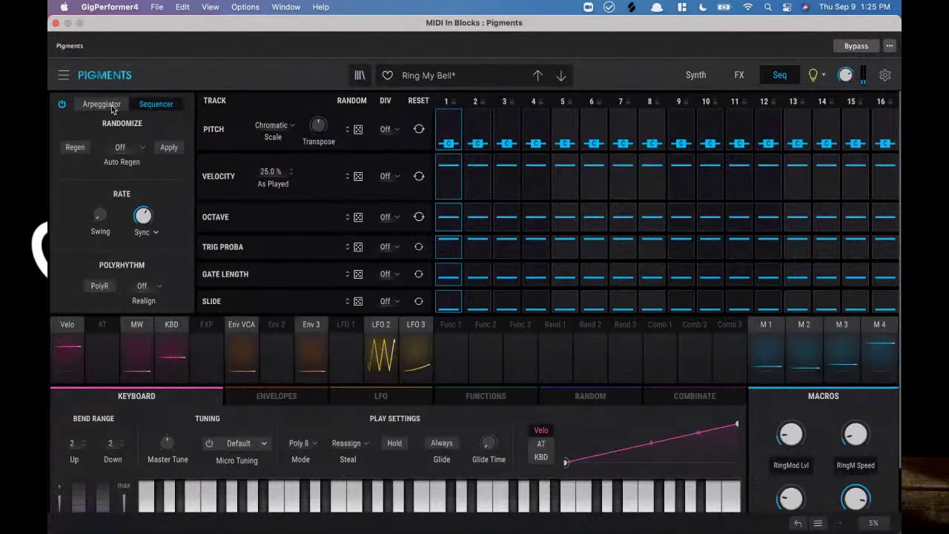
pyautogui.click(102, 105)
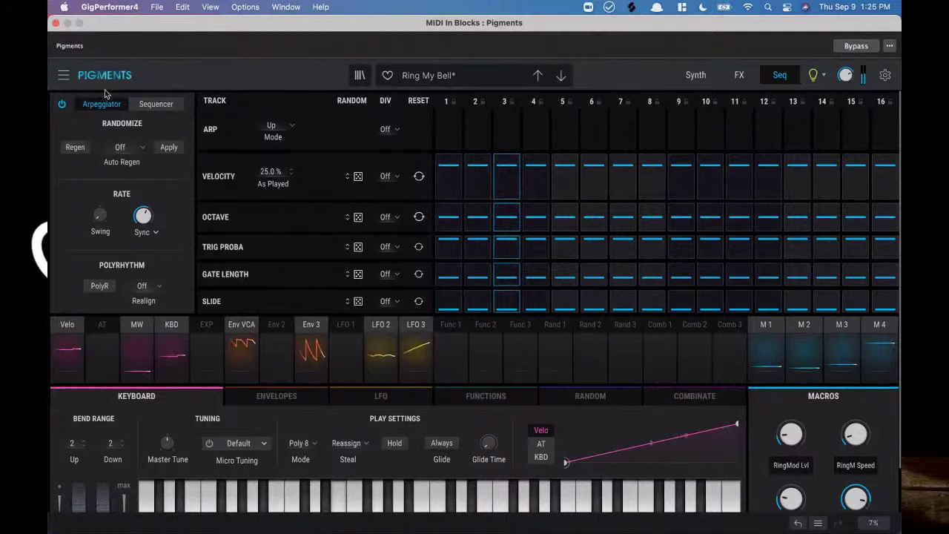
pyautogui.click(55, 23)
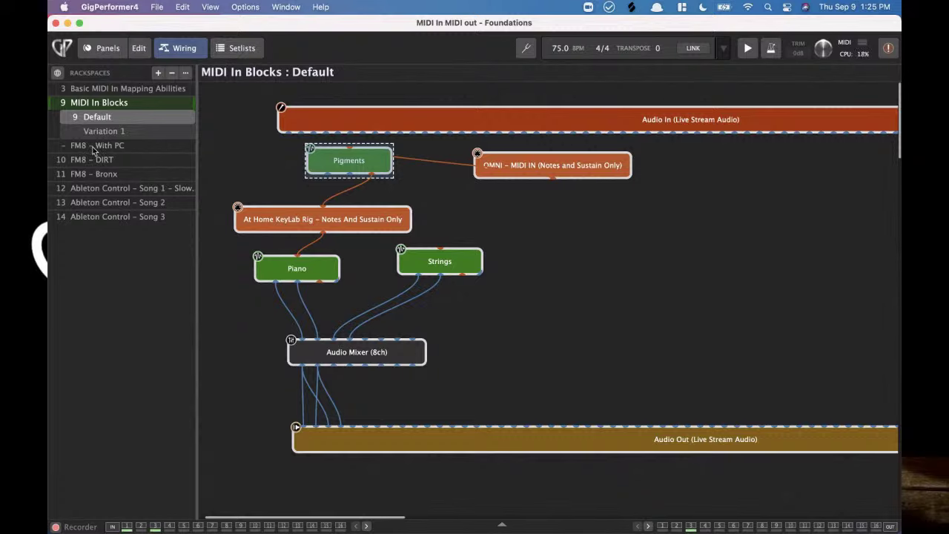
pyautogui.moveTo(389, 178); pyautogui.dragTo(421, 188)
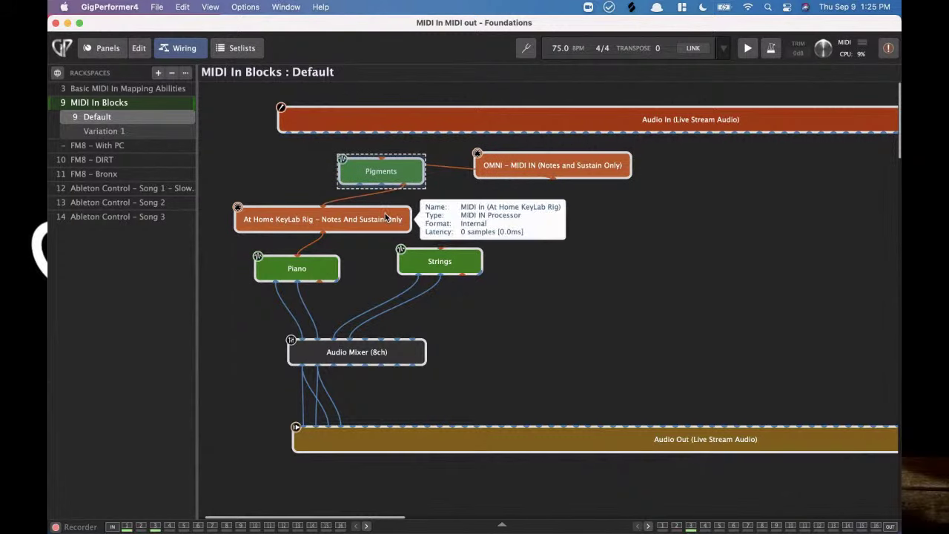
pyautogui.moveTo(527, 168); pyautogui.dragTo(409, 108)
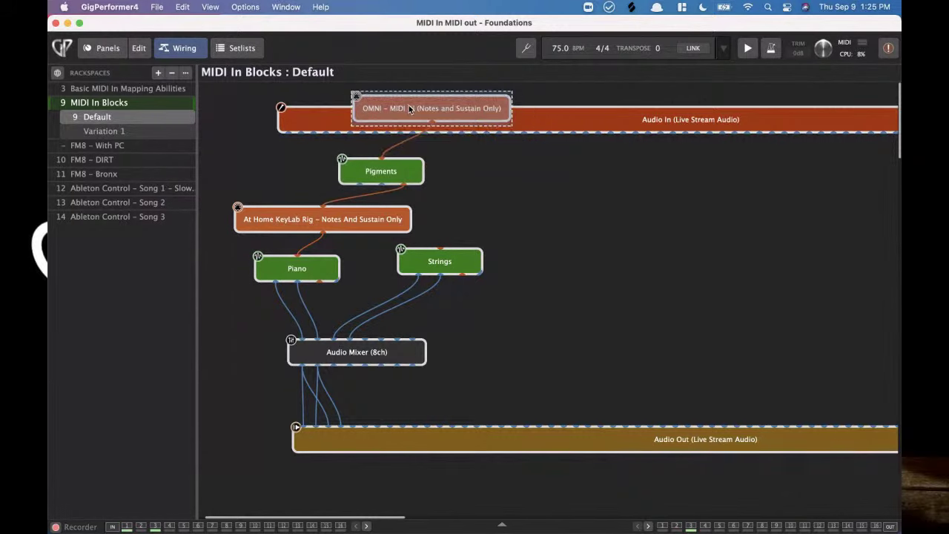
# Set the At Home KeyLab Rig block's transpose to 0 semitones and close its editor.
pyautogui.click(378, 218)
pyautogui.doubleClick(378, 219)
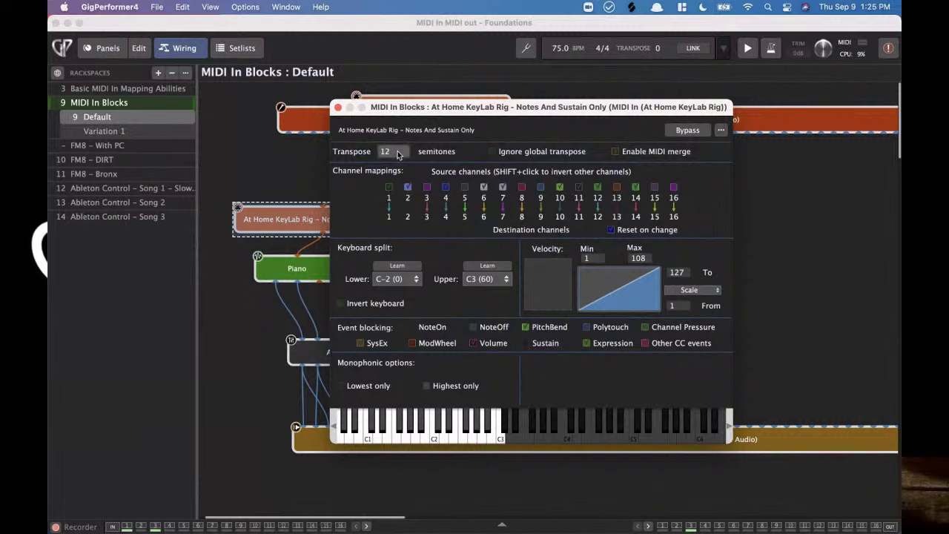
pyautogui.click(399, 154)
pyautogui.click(372, 273)
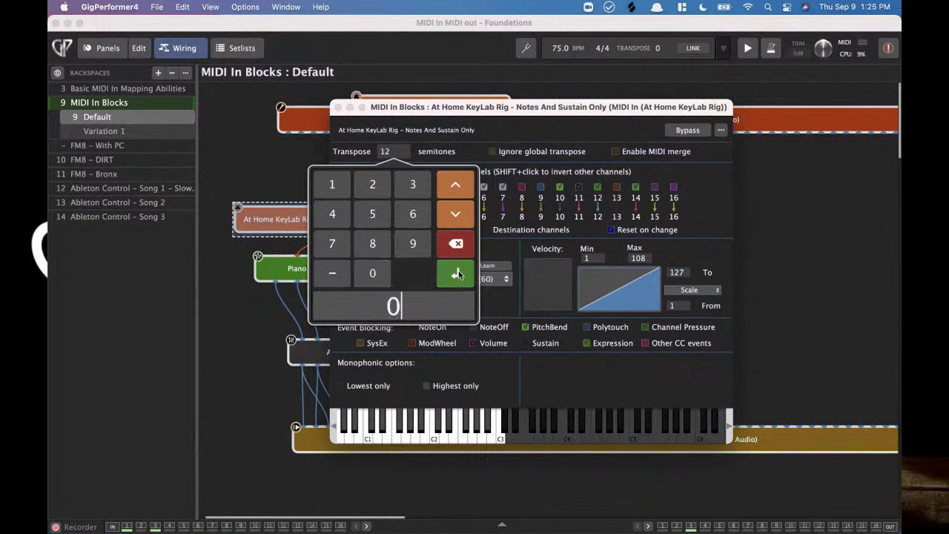
pyautogui.click(384, 117)
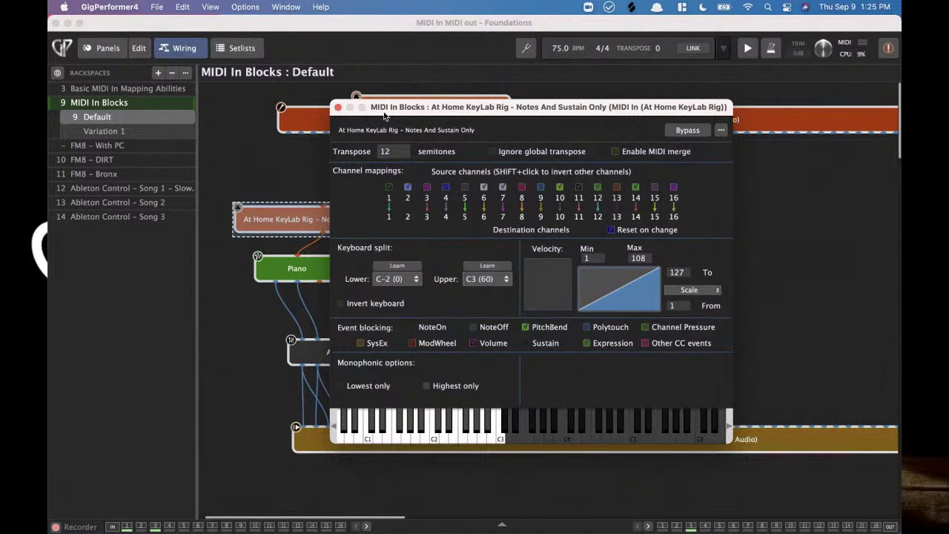
pyautogui.click(392, 152)
pyautogui.write('0')
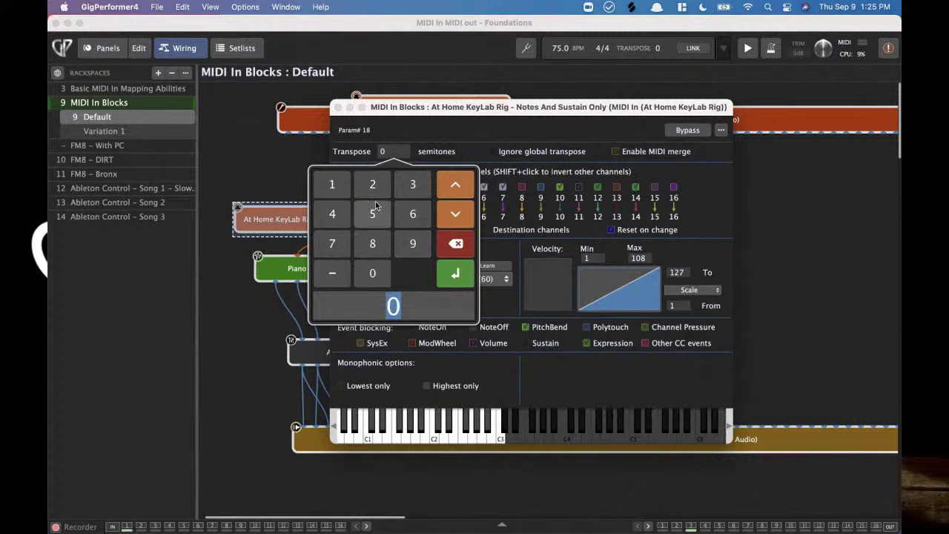
pyautogui.click(338, 107)
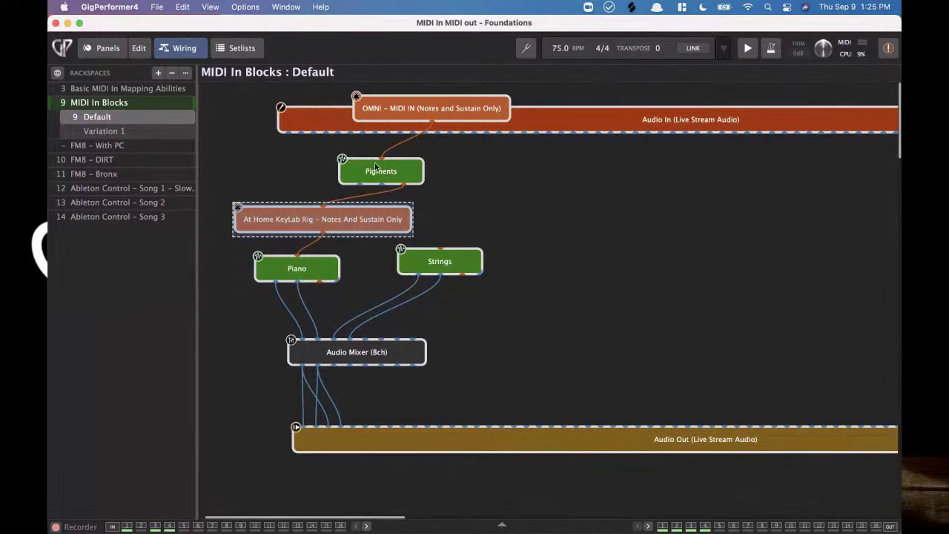
# Reposition the Pigments and At Home KeyLab Rig blocks and wire the OMNI MIDI IN block directly into Piano.
pyautogui.moveTo(378, 171); pyautogui.dragTo(360, 169)
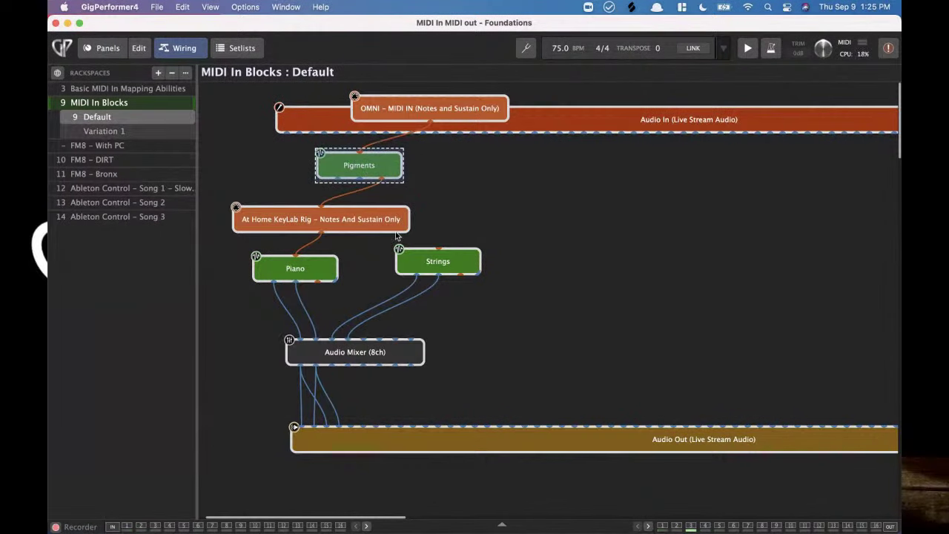
pyautogui.moveTo(378, 220); pyautogui.dragTo(403, 222)
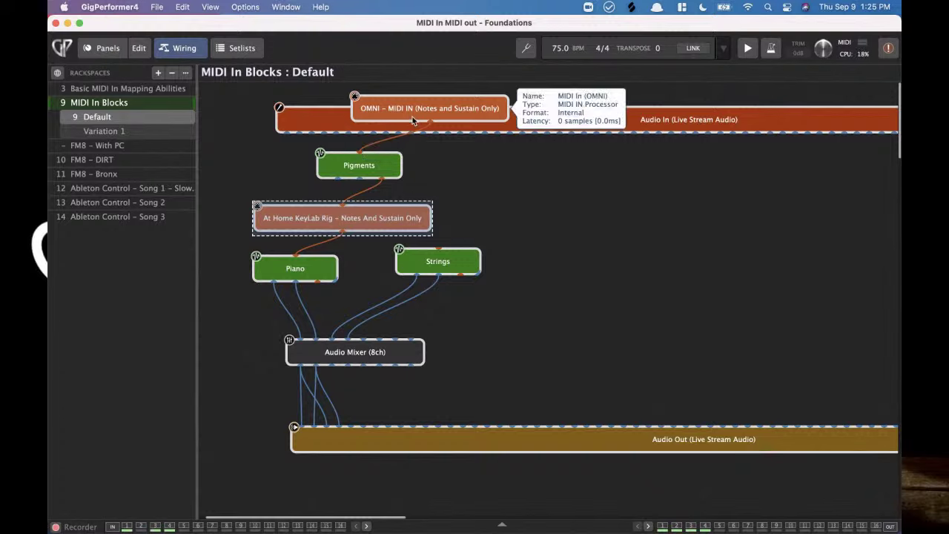
pyautogui.moveTo(432, 122); pyautogui.dragTo(295, 255)
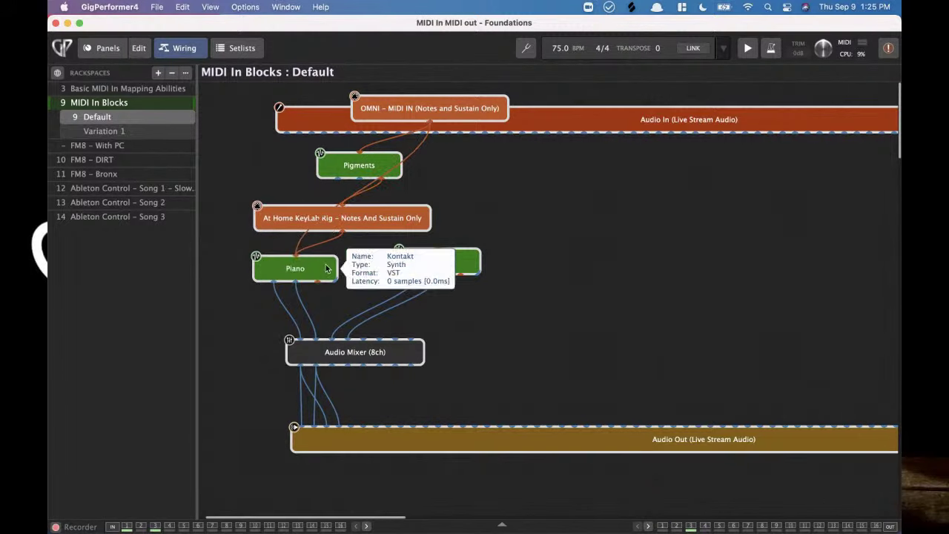
pyautogui.click(433, 109)
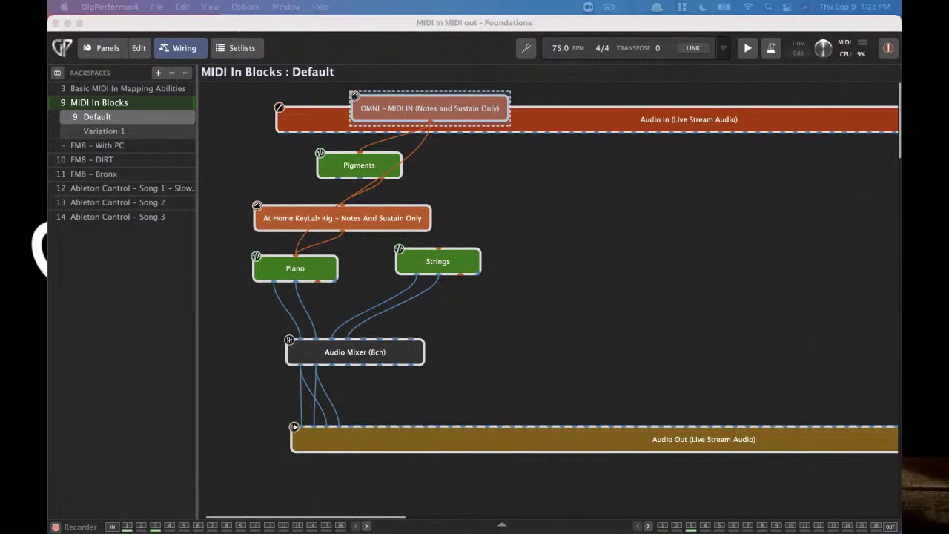
# Set the At Home KeyLab Rig block's transpose to 12 semitones and move Pigments away from the direct OMNI-to-Piano cable.
pyautogui.doubleClick(292, 224)
pyautogui.doubleClick(385, 152)
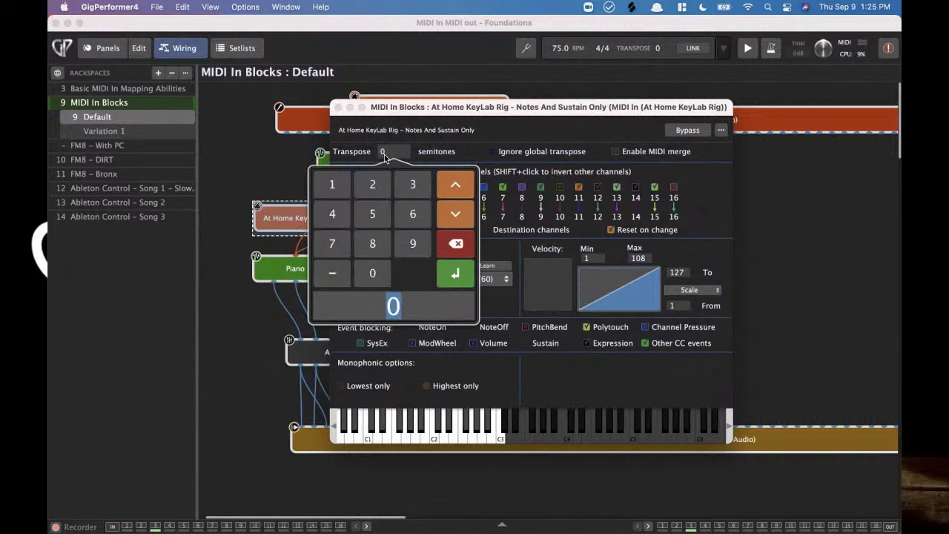
pyautogui.write('12')
pyautogui.click(337, 107)
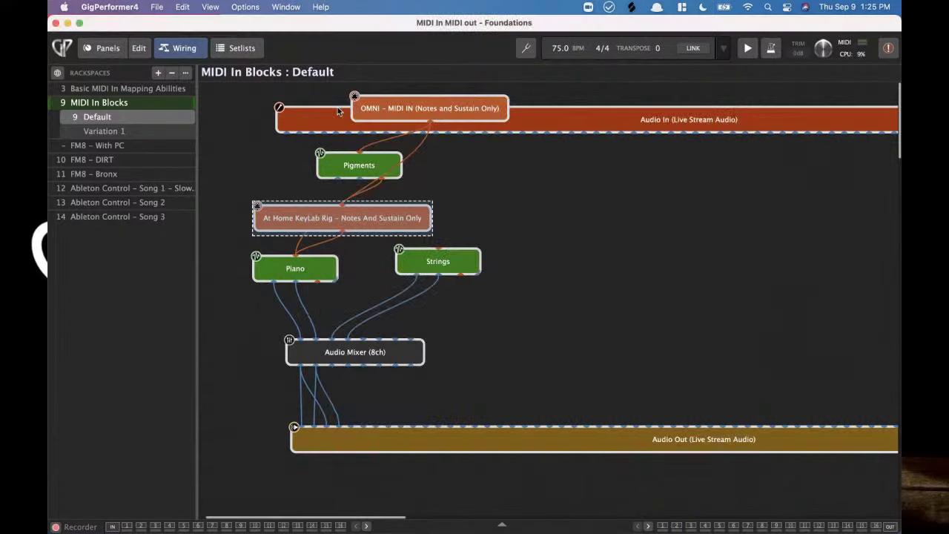
pyautogui.moveTo(357, 170); pyautogui.dragTo(298, 167)
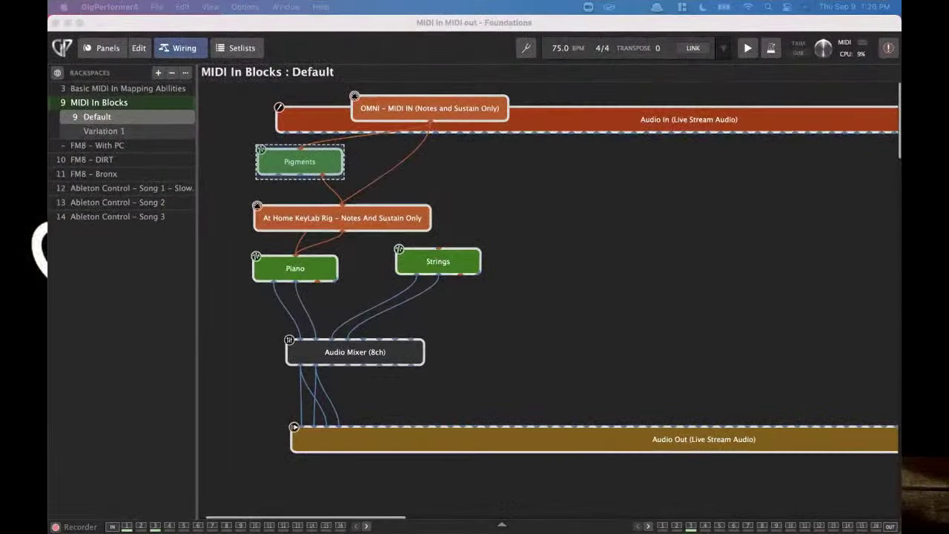
pyautogui.click(421, 112)
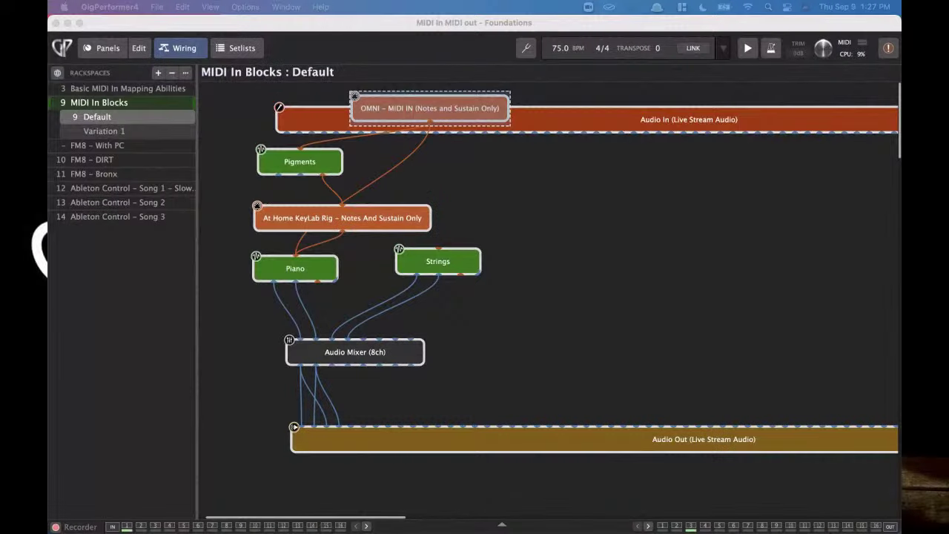
# In the Basic MIDI In Mapping Abilities rackspace, reroute the Audio Mixer's second pair of cables to Audio Out inputs 3 and 4, ending on the panels view.
pyautogui.click(130, 89)
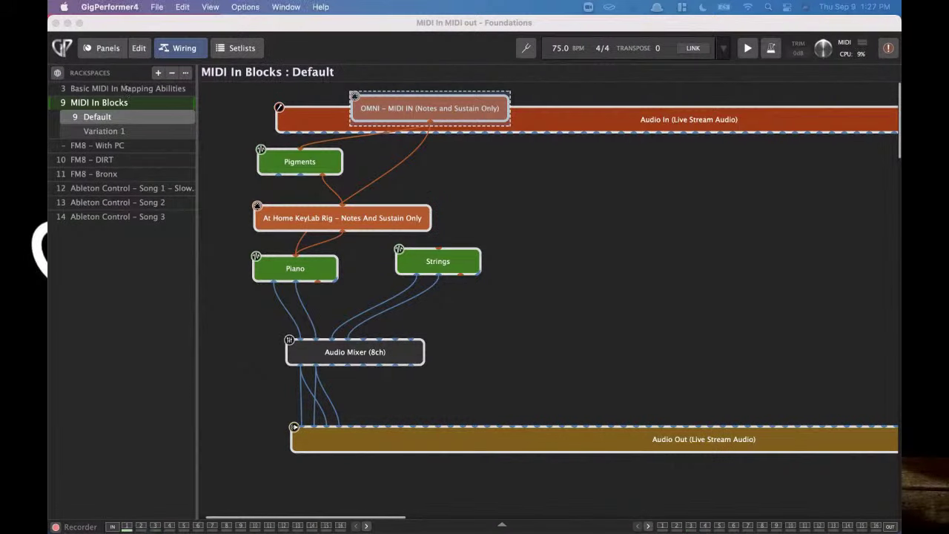
pyautogui.click(104, 47)
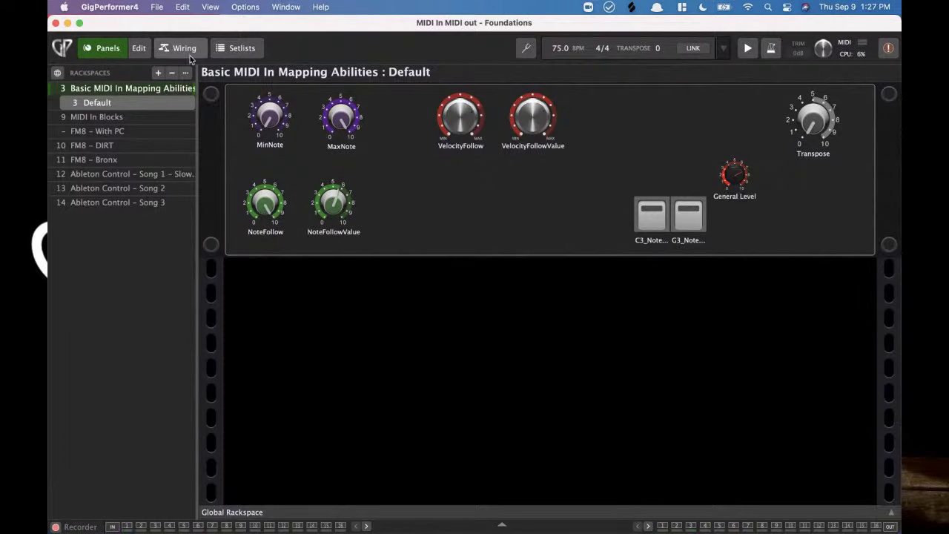
pyautogui.press('super+w')
pyautogui.scroll(-5, 497, 424)
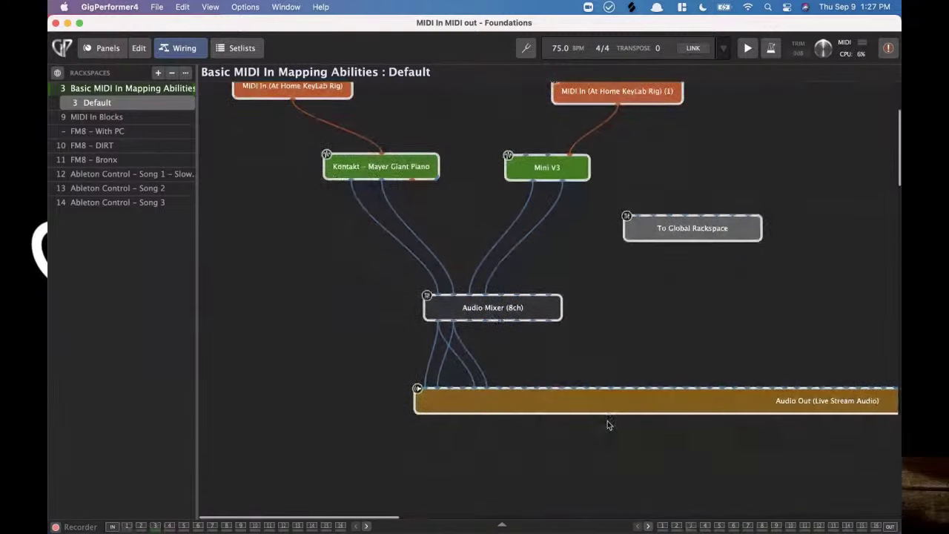
pyautogui.moveTo(470, 380)
pyautogui.mouseDown()
pyautogui.moveTo(449, 384)
pyautogui.moveTo(464, 382)
pyautogui.mouseUp()
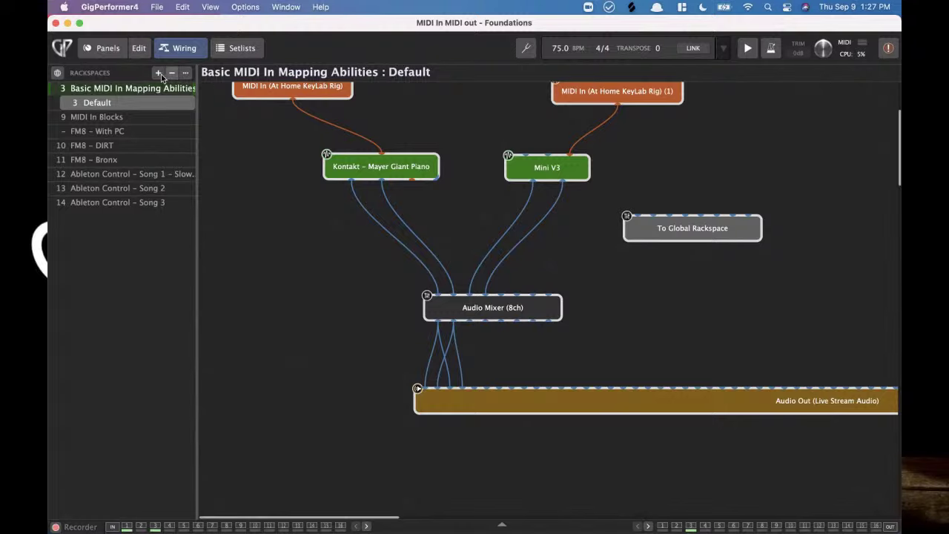
pyautogui.click(104, 48)
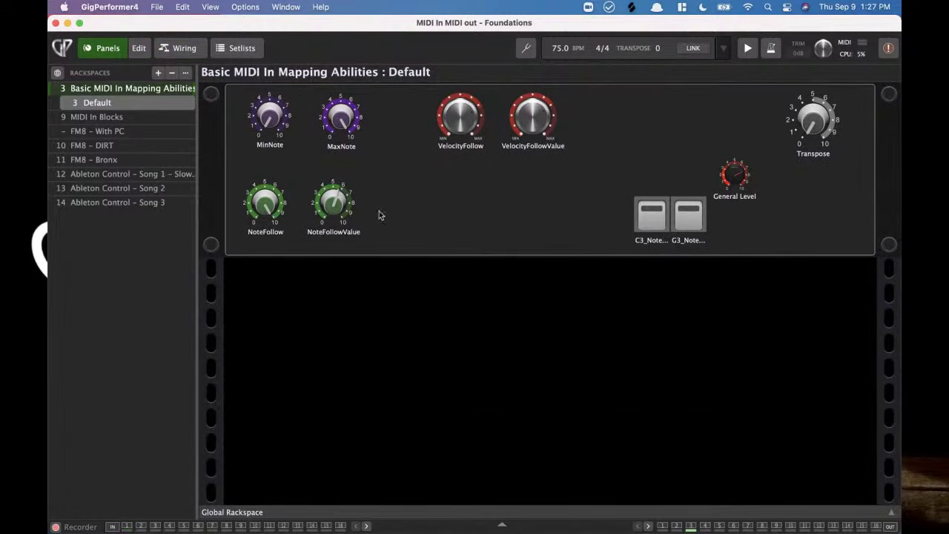
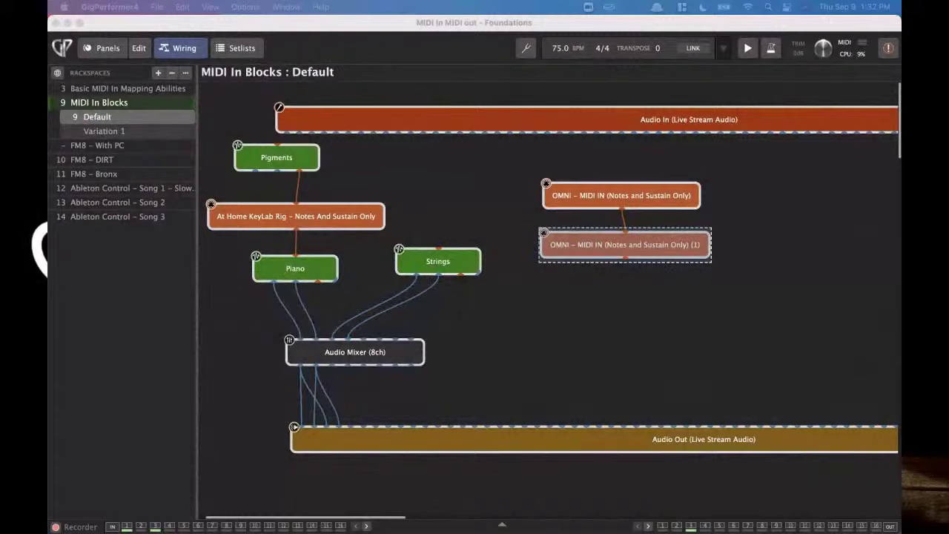
# Delete both OMNI MIDI IN (Notes and Sustain Only) blocks from the MIDI In Blocks rackspace.
pyautogui.click(582, 195)
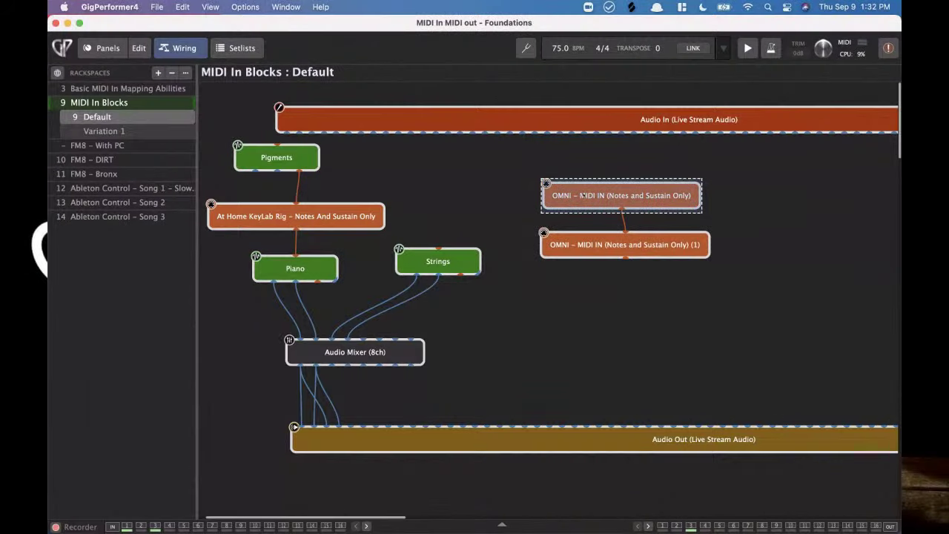
pyautogui.press('BackSpace')
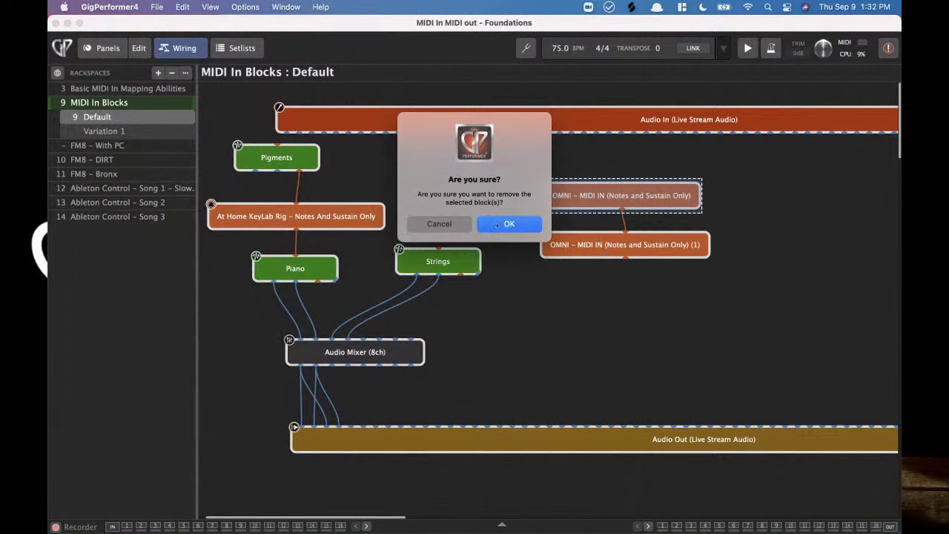
pyautogui.click(496, 224)
pyautogui.click(630, 246)
pyautogui.press('BackSpace')
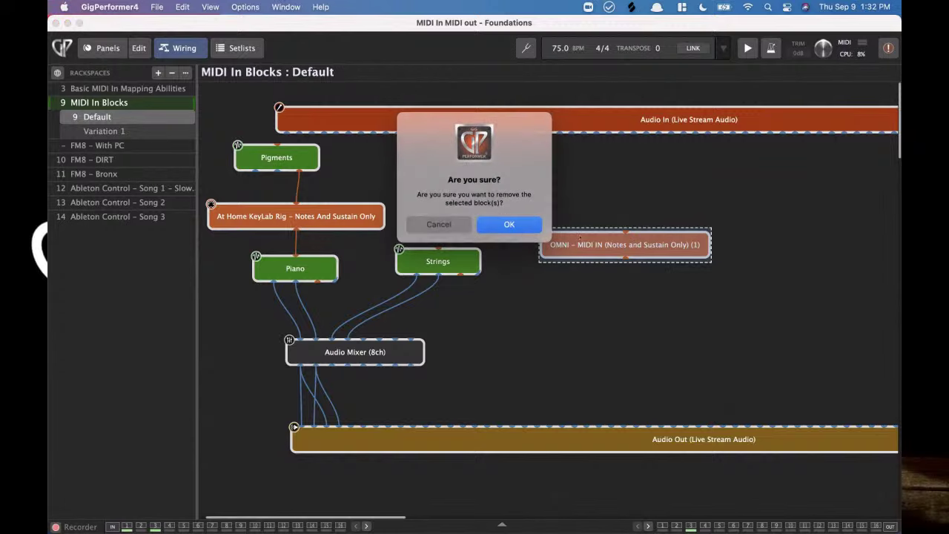
pyautogui.click(512, 225)
# Open the Basic MIDI In Mapping Abilities panel for editing and inspect the VelocityFollow knob's plugin mapping.
pyautogui.click(100, 49)
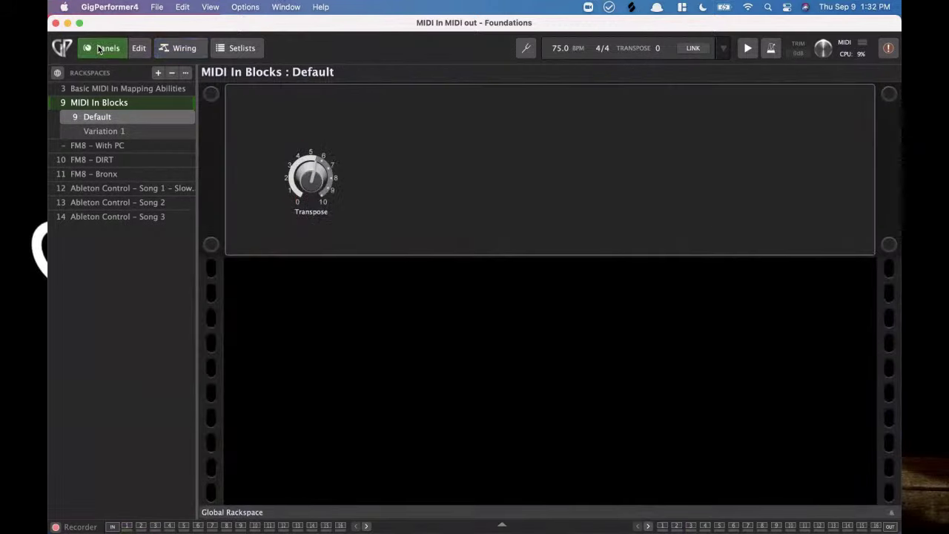
pyautogui.click(120, 151)
pyautogui.click(116, 90)
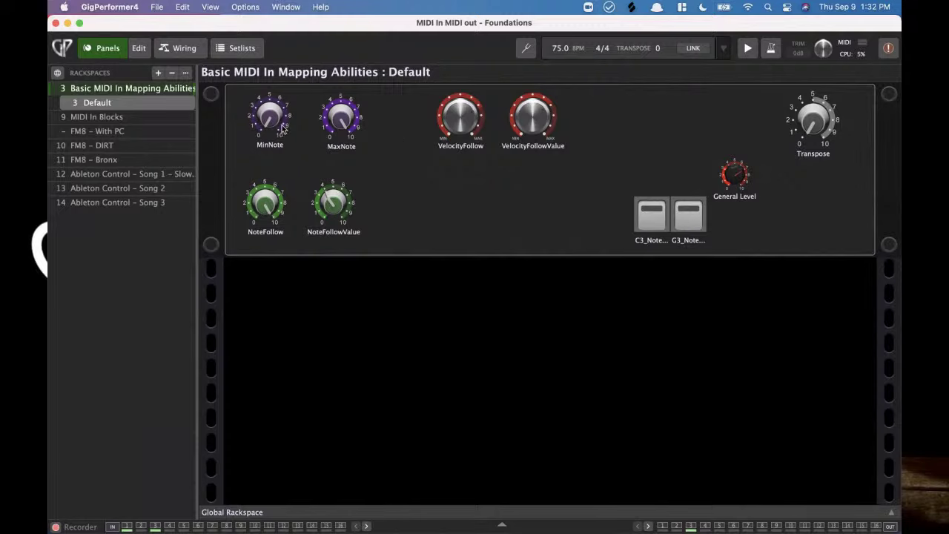
pyautogui.click(138, 50)
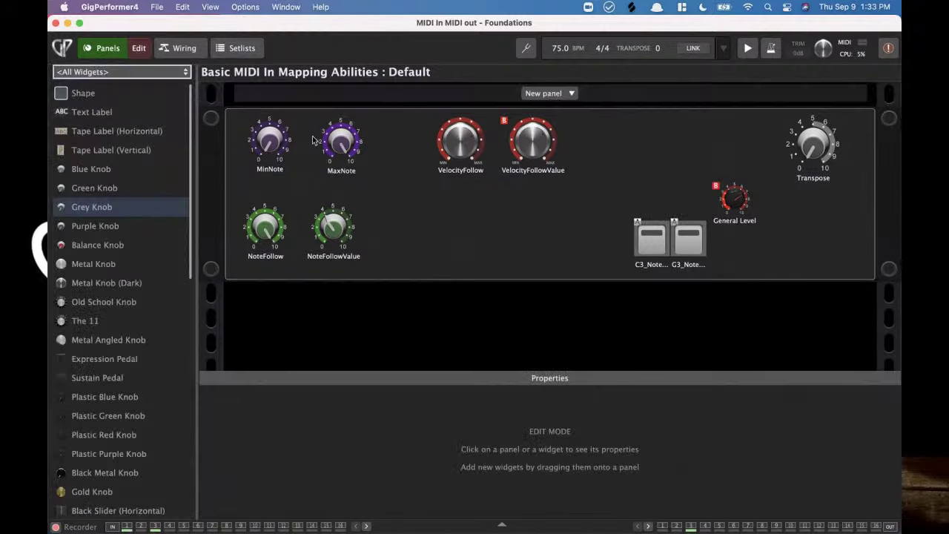
pyautogui.click(467, 153)
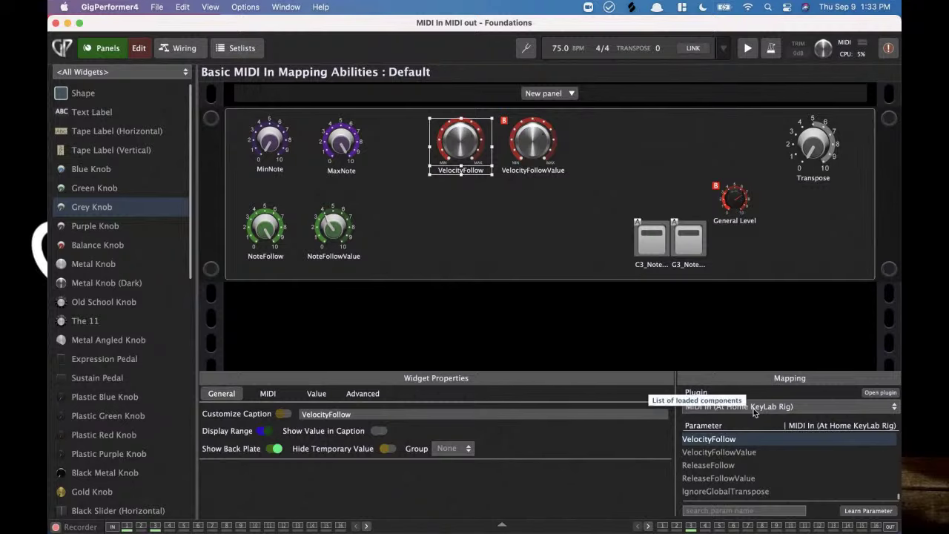
# Move both MIDI In (At Home KeyLab Rig) blocks slightly down in the wiring, keeping them above Kontakt and Mini V3.
pyautogui.click(179, 52)
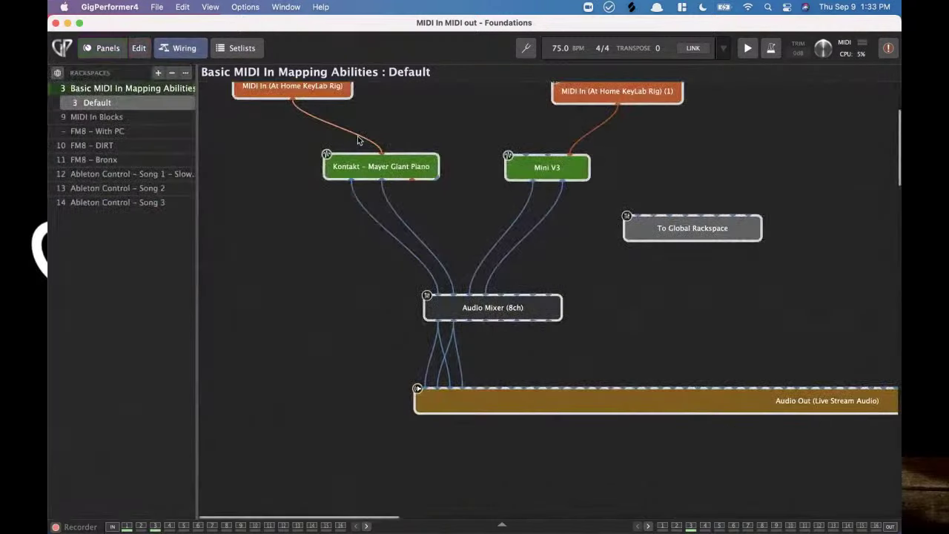
pyautogui.click(615, 92)
pyautogui.click(330, 112)
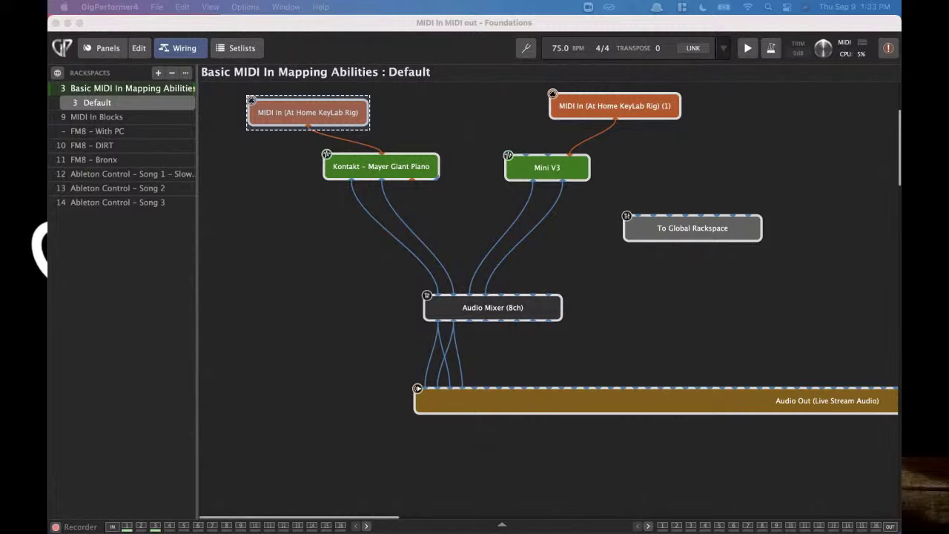
pyautogui.moveTo(517, 93); pyautogui.dragTo(498, 120)
pyautogui.click(378, 121)
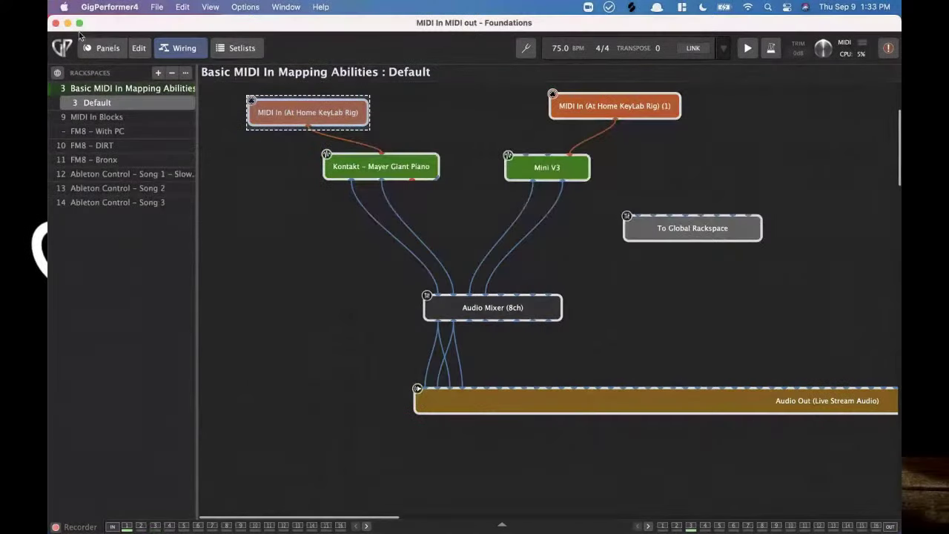
# Compare the parameter mappings of the VelocityFollow and VelocityFollowValue knobs in panel editing, then leave edit mode.
pyautogui.click(104, 47)
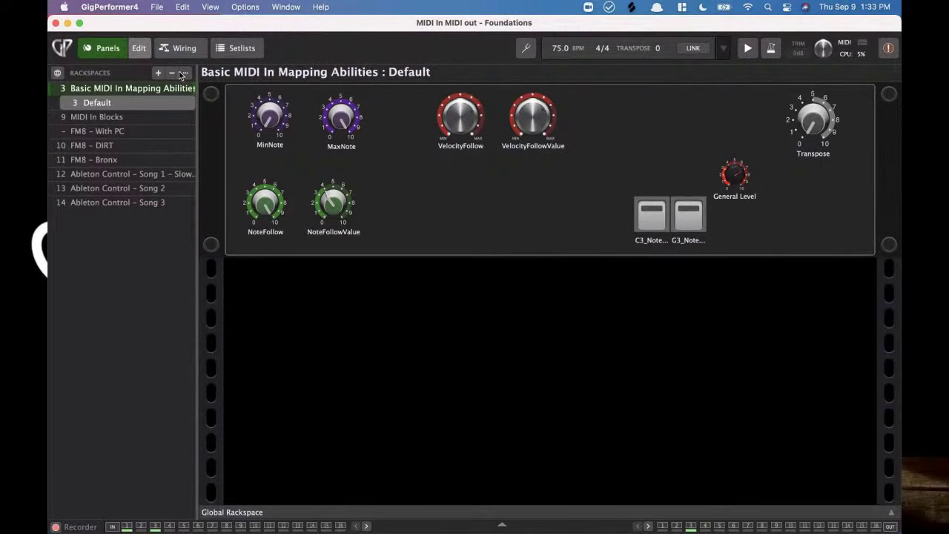
pyautogui.press('super+e')
pyautogui.click(444, 157)
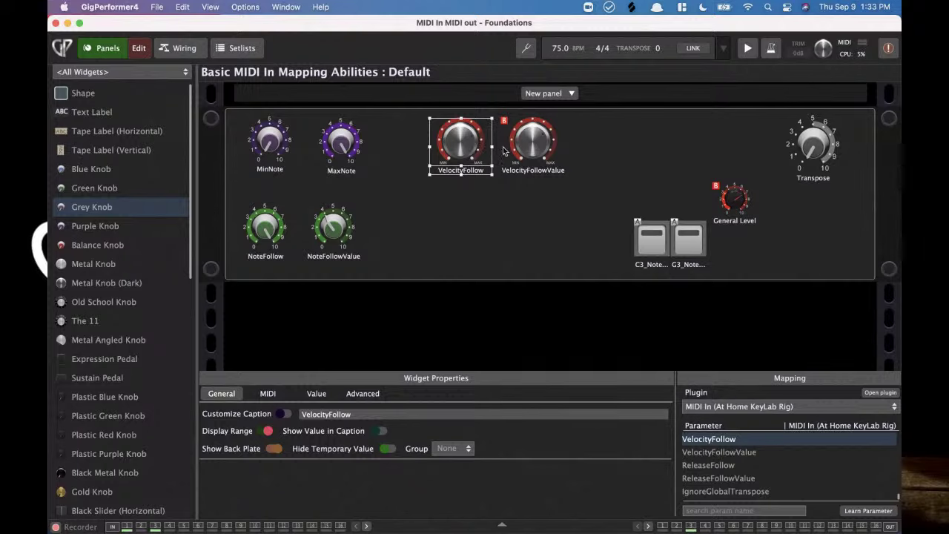
pyautogui.click(533, 154)
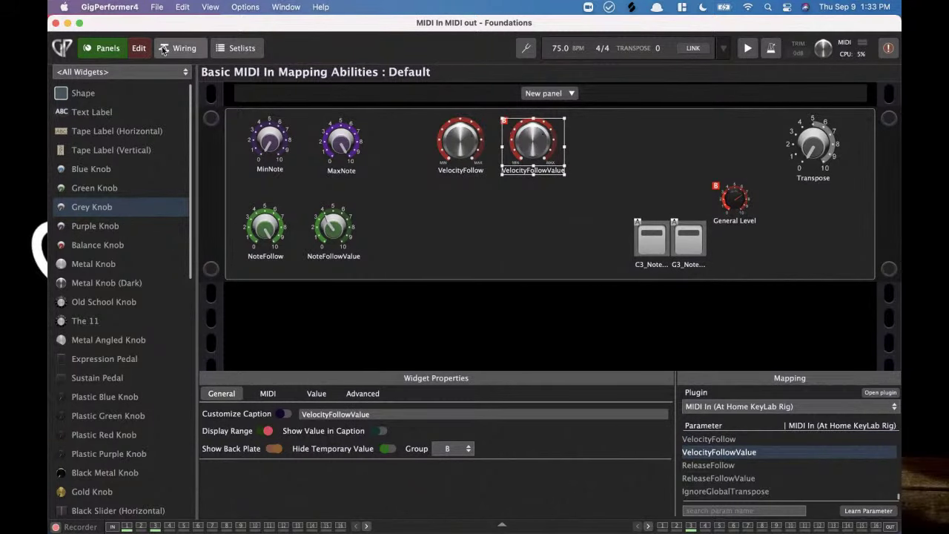
pyautogui.click(139, 48)
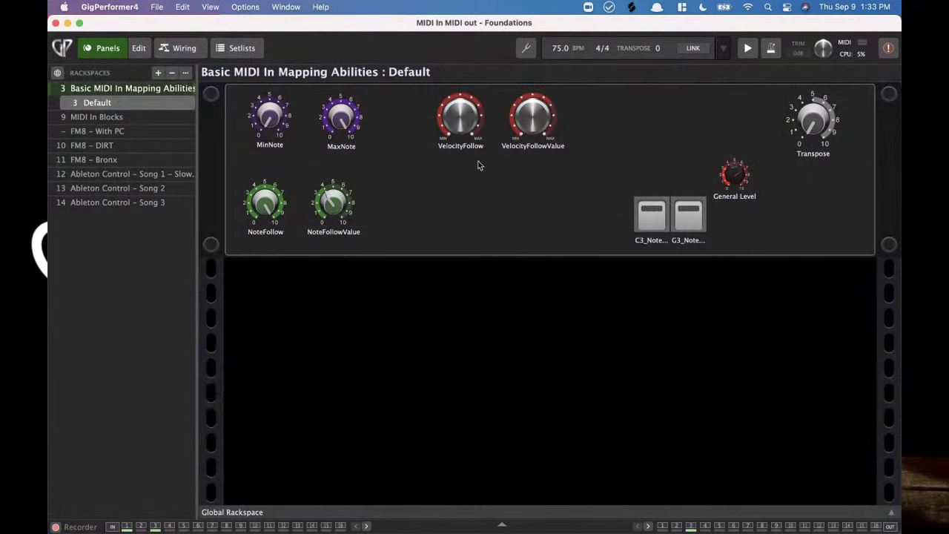
# View the first MIDI In (At Home KeyLab Rig) block's editor below the panel knobs to observe note and velocity response, then close it.
pyautogui.click(139, 48)
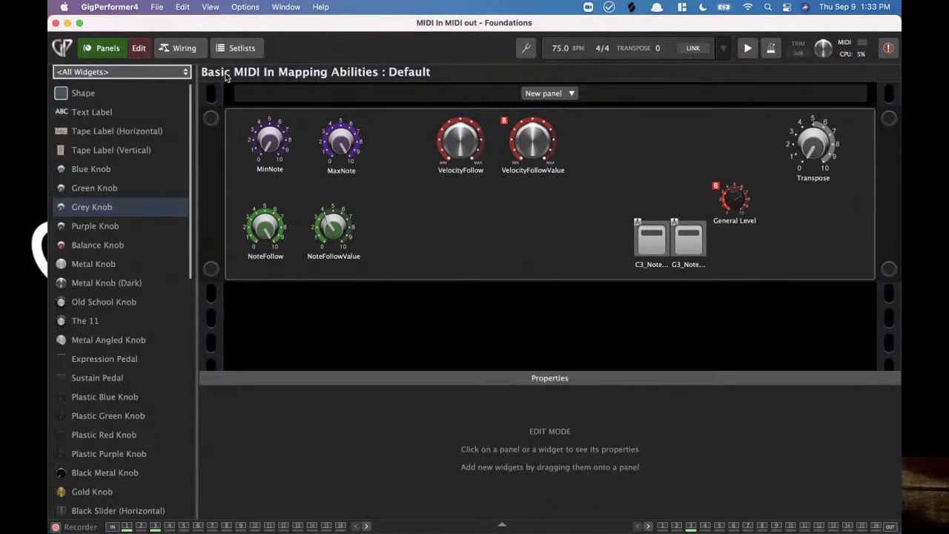
pyautogui.click(178, 48)
pyautogui.doubleClick(306, 111)
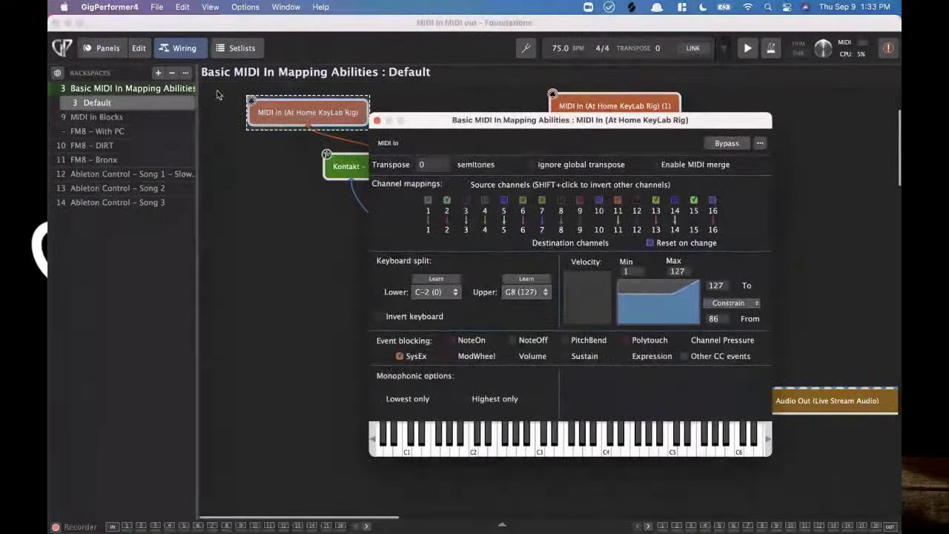
pyautogui.click(103, 48)
pyautogui.moveTo(509, 123); pyautogui.dragTo(509, 193)
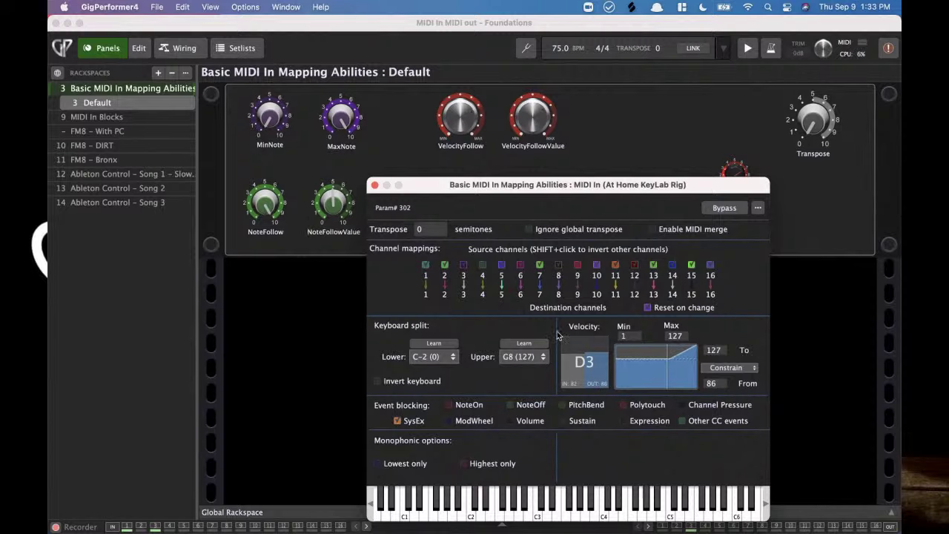
pyautogui.click(375, 185)
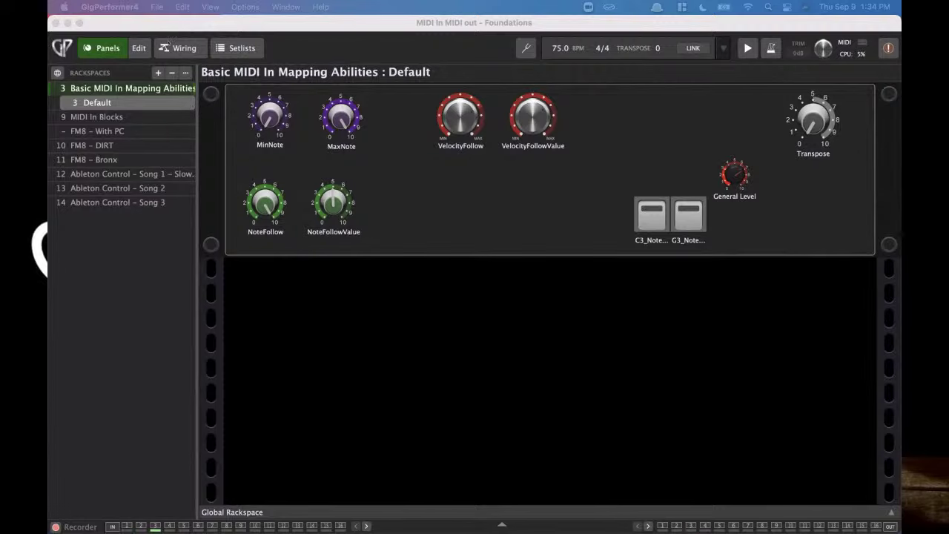
# Inspect the widget group and plugin mapping shared between the VelocityFollowValue and General Level knobs in panel editing.
pyautogui.click(139, 47)
pyautogui.click(539, 149)
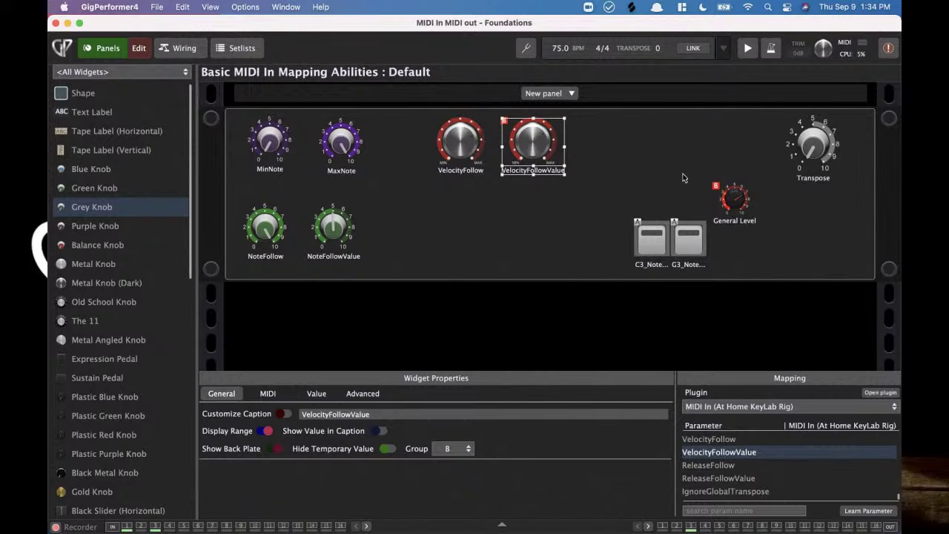
pyautogui.click(737, 204)
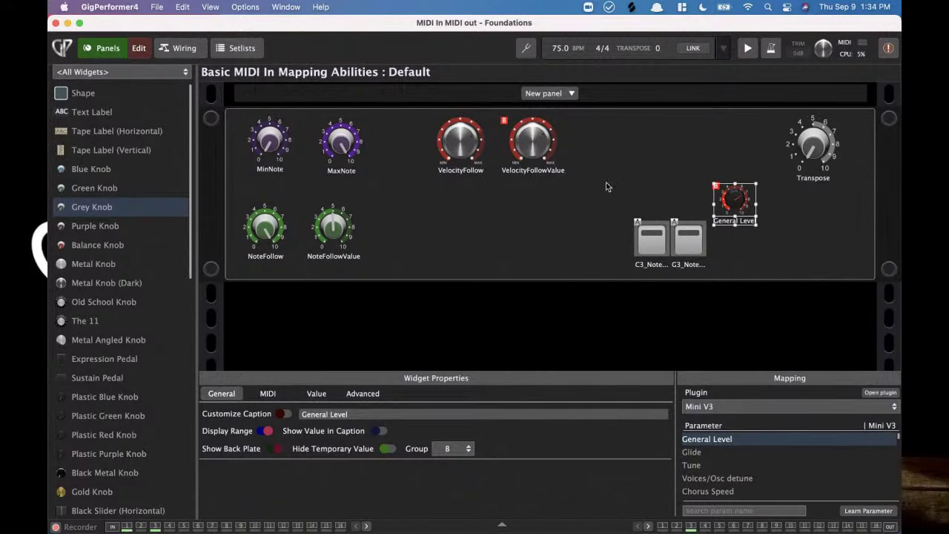
pyautogui.click(531, 142)
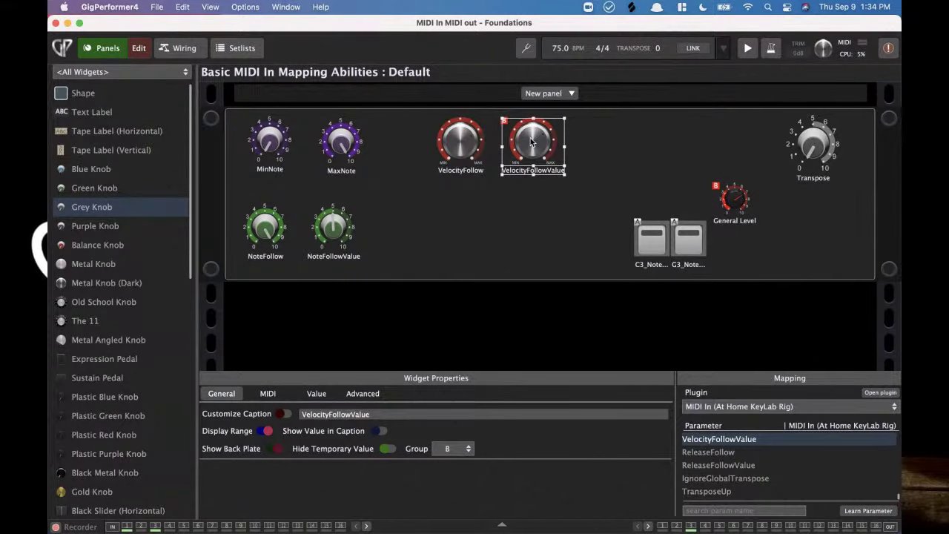
# Compare the value scaling curves of the General Level and VelocityFollowValue knobs in panel editing, then leave edit mode.
pyautogui.click(139, 47)
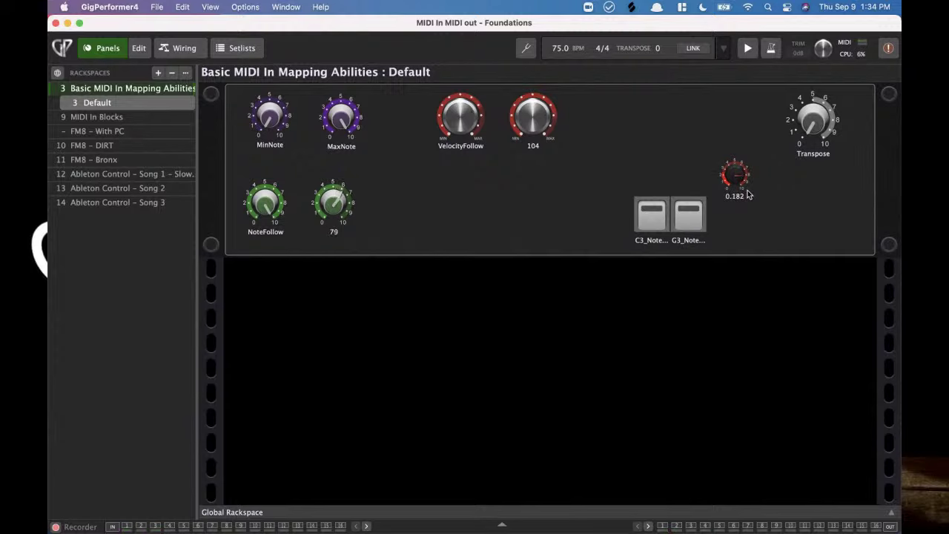
pyautogui.click(139, 49)
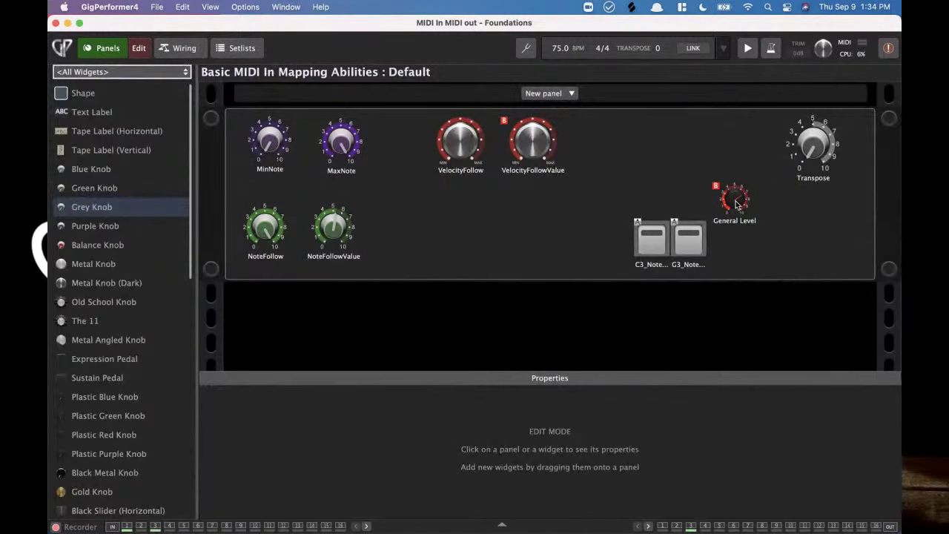
pyautogui.click(736, 203)
pyautogui.click(268, 393)
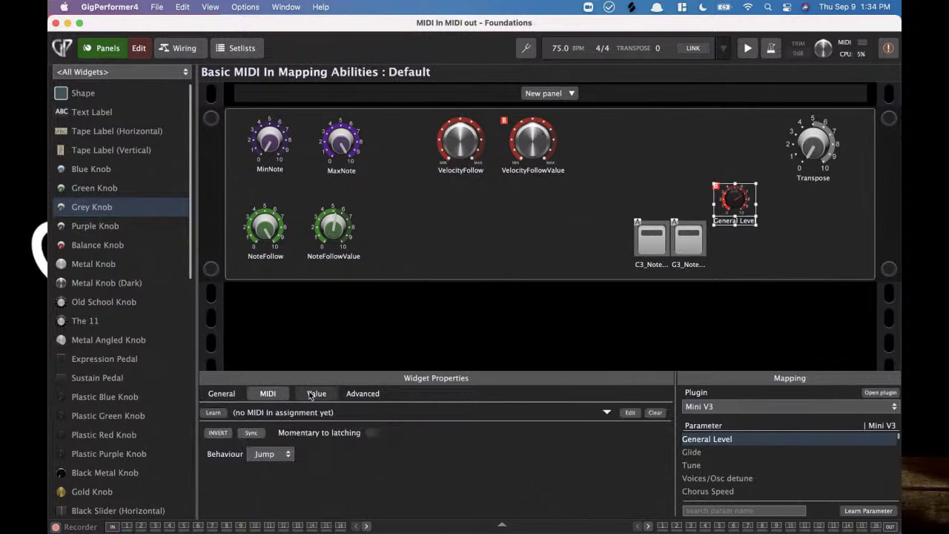
pyautogui.click(320, 395)
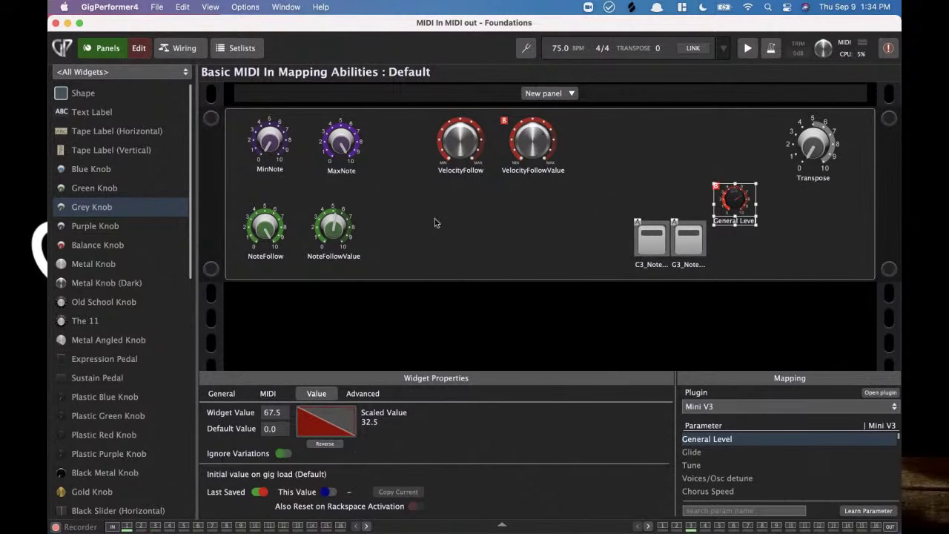
pyautogui.click(543, 152)
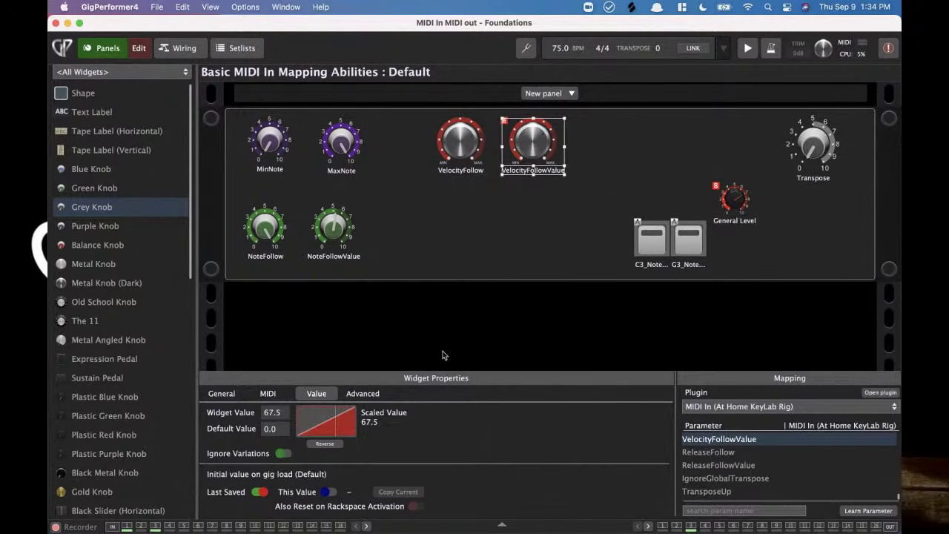
pyautogui.click(138, 50)
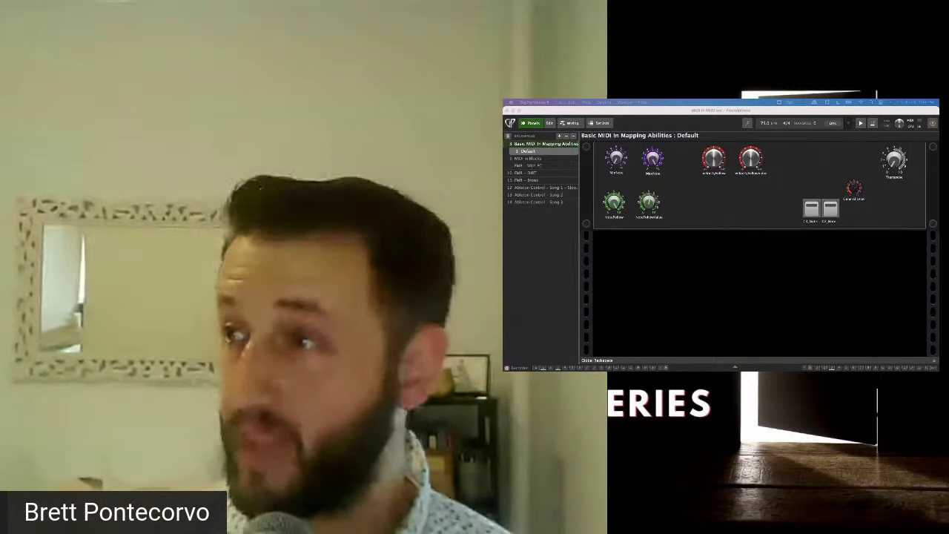
# Inspect the NoteOn parameters of MIDI In (At Home KeyLab Rig) (1) available to the C3 note button, then leave edit mode.
pyautogui.press('super+e')
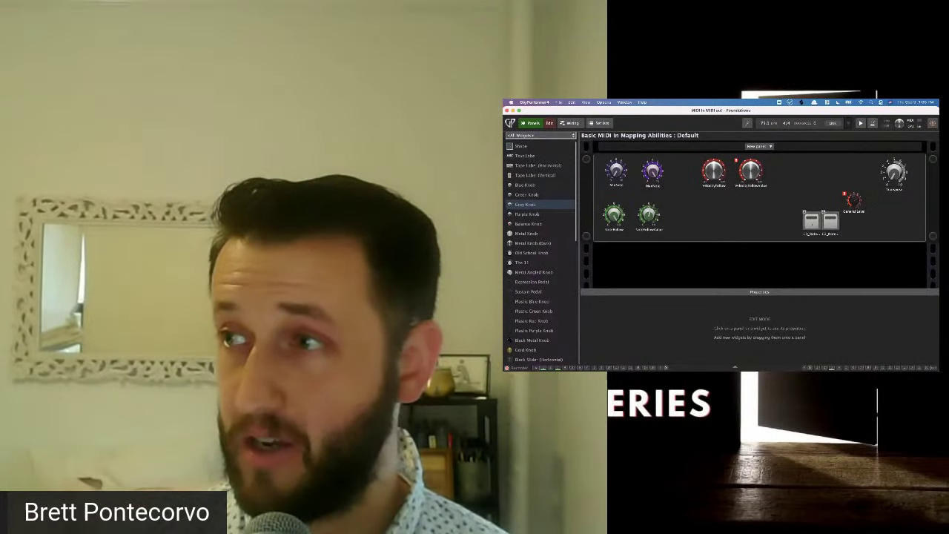
pyautogui.click(820, 222)
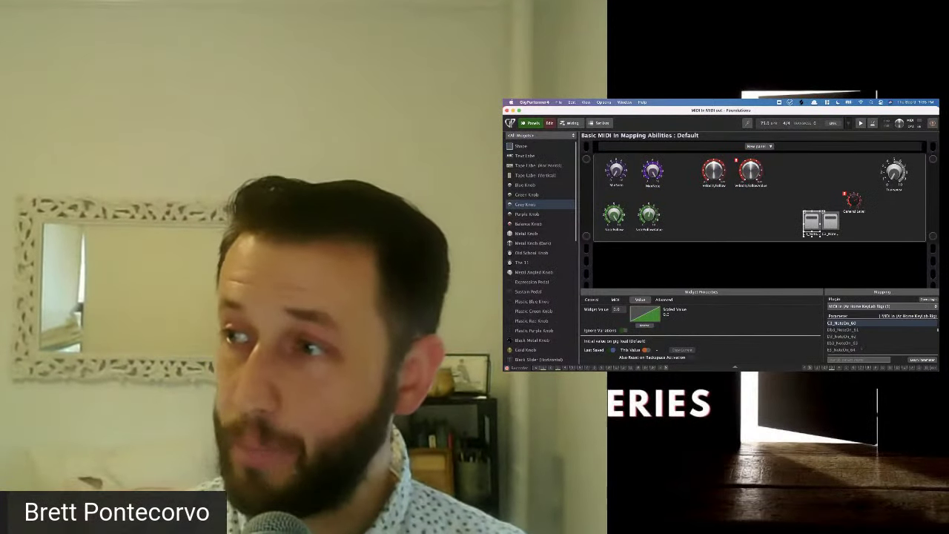
pyautogui.scroll(-4, 862, 346)
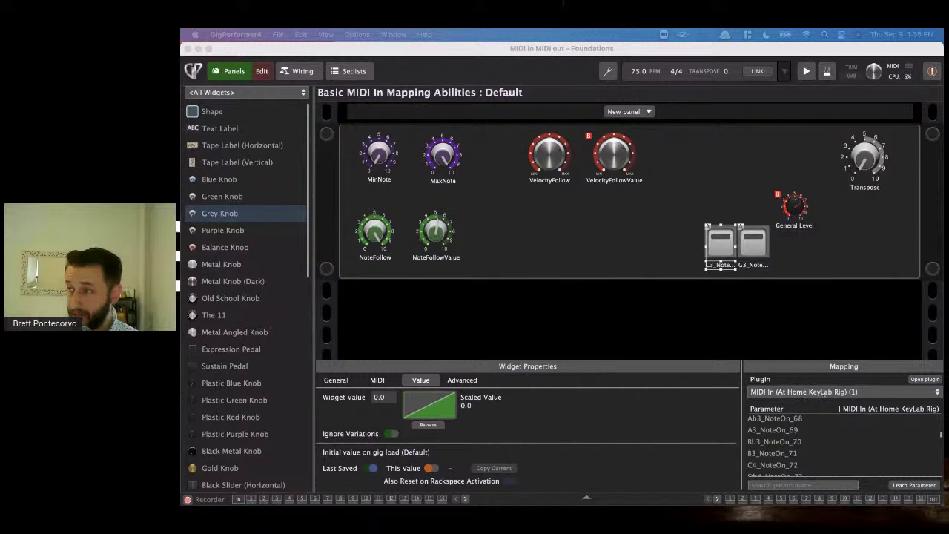
pyautogui.click(825, 392)
pyautogui.click(795, 453)
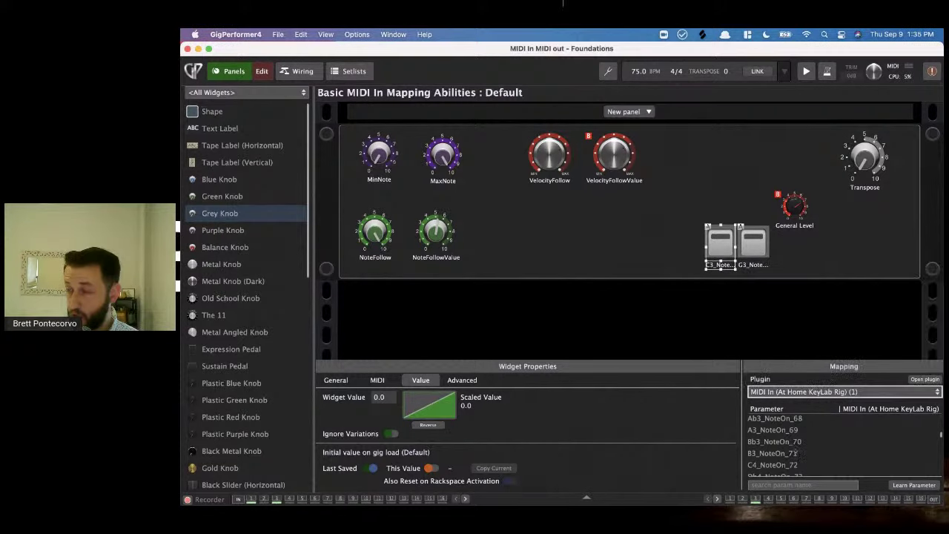
pyautogui.scroll(-6, 796, 453)
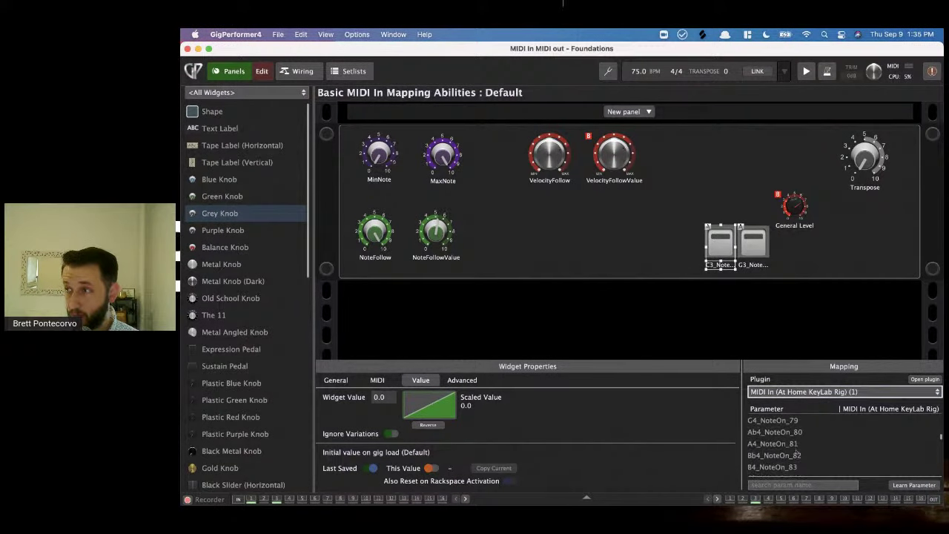
pyautogui.scroll(-3, 795, 453)
pyautogui.click(261, 71)
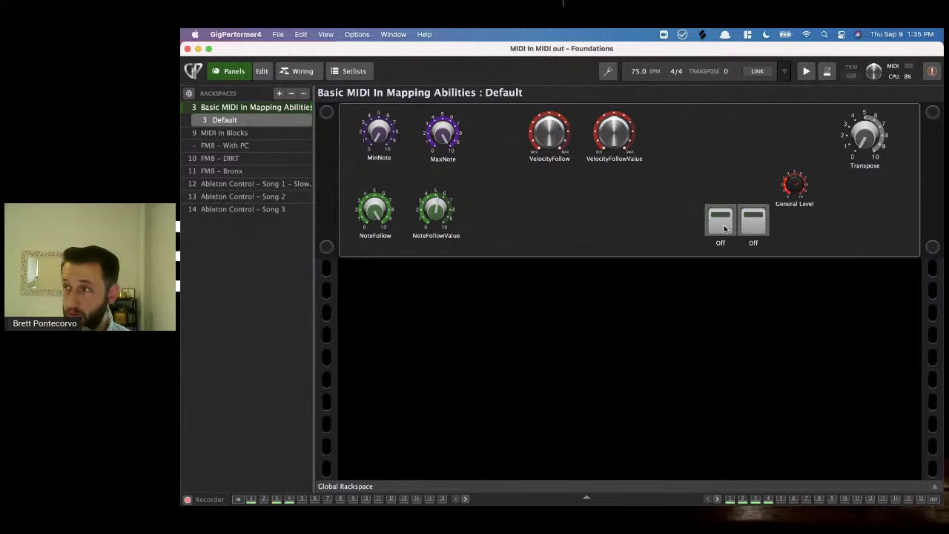
# View the rackspace's wiring, then switch to FM8 - DIRT and back to Basic MIDI In Mapping Abilities to observe the note buttons.
pyautogui.click(300, 70)
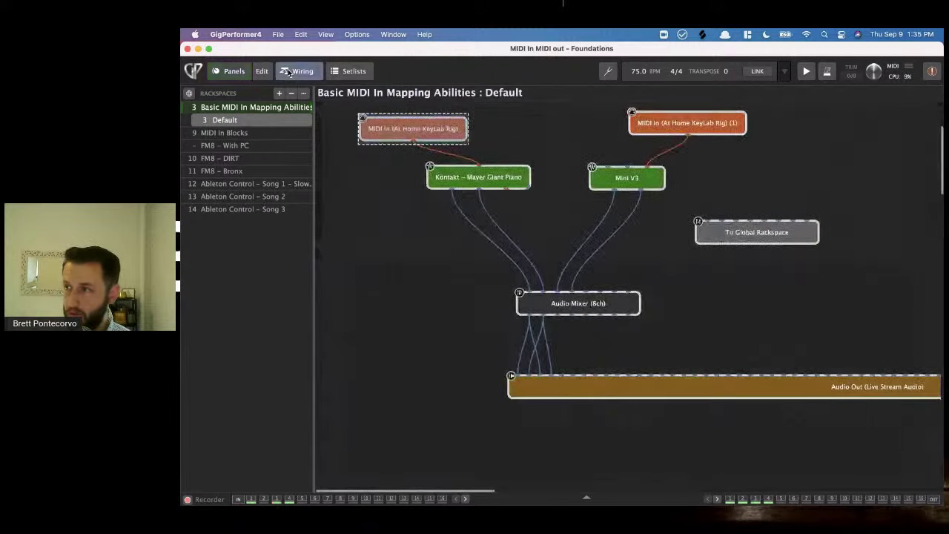
pyautogui.click(230, 71)
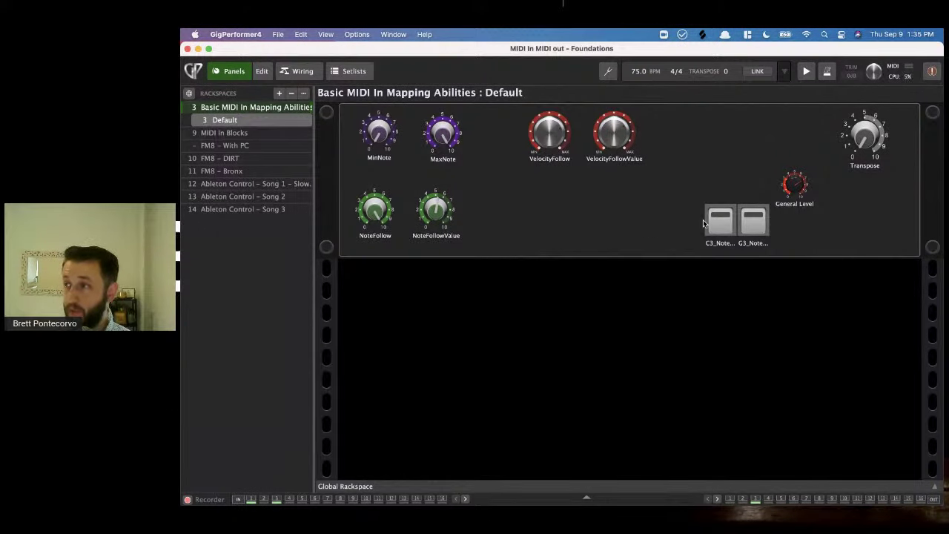
pyautogui.click(243, 162)
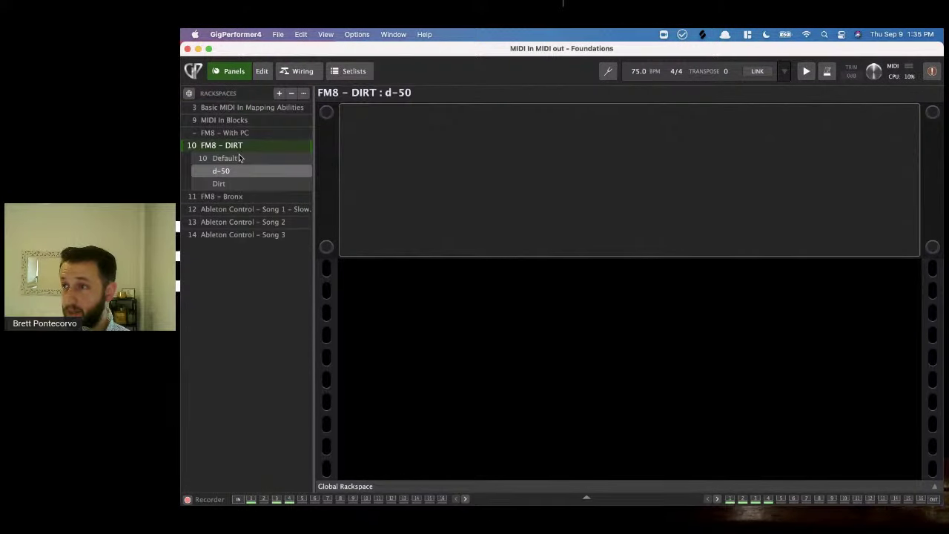
pyautogui.click(254, 107)
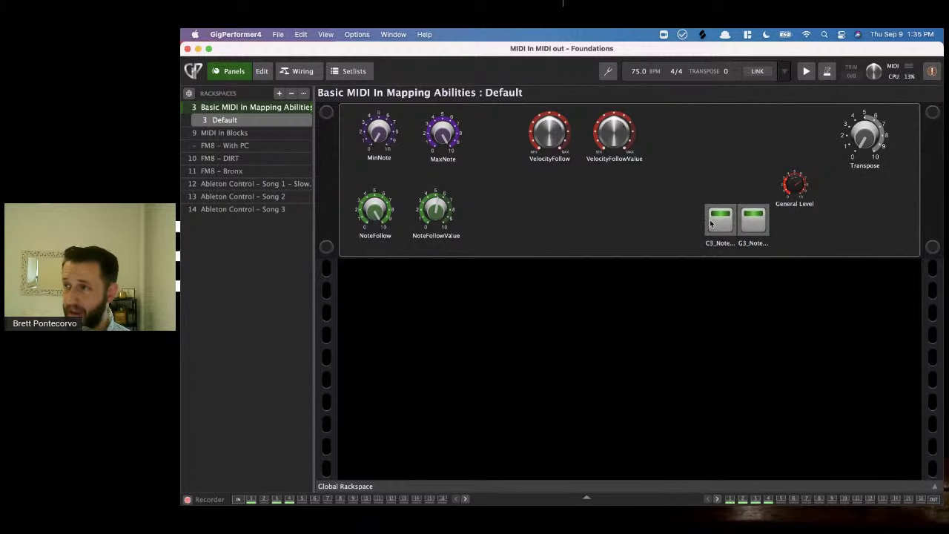
# Check the Basic MIDI In Mapping Abilities rackspace's properties without changing them, then switch to FM8 - Bronx and back.
pyautogui.doubleClick(256, 108)
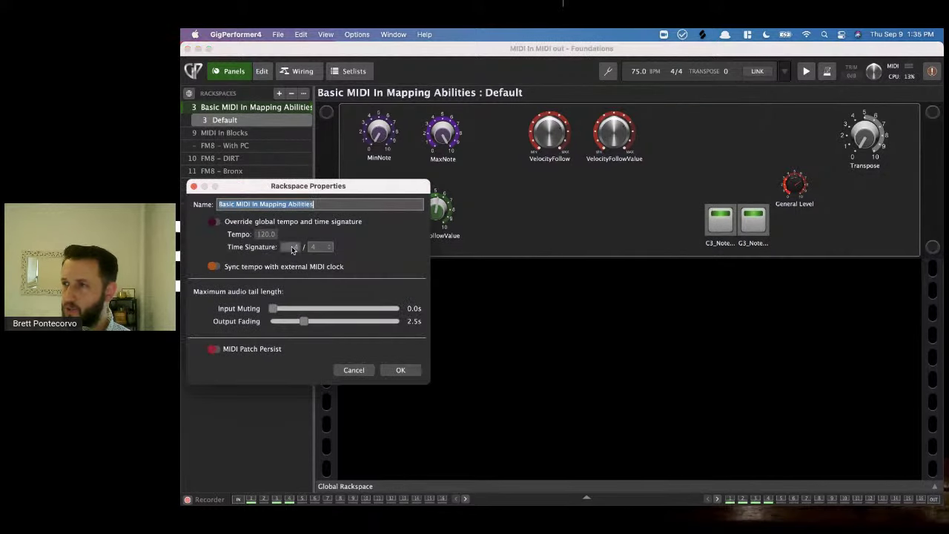
pyautogui.click(195, 186)
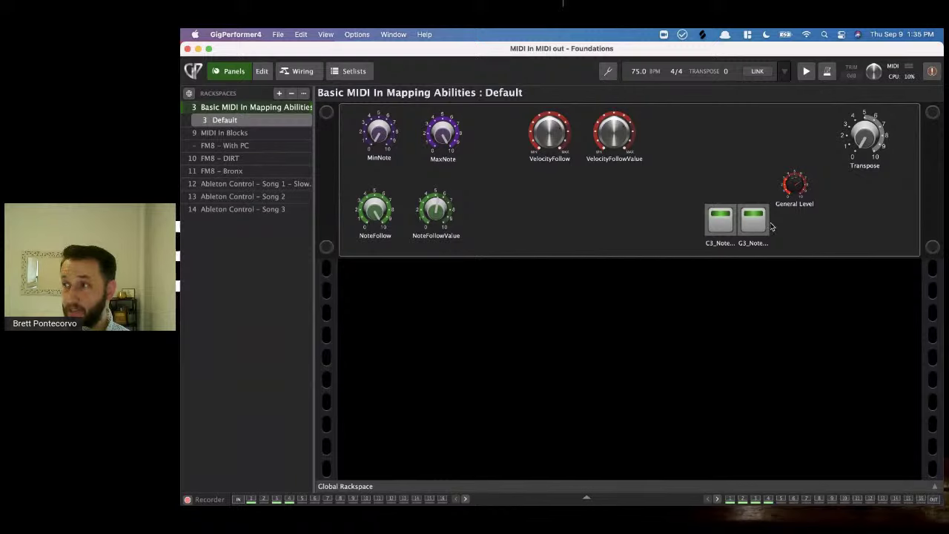
pyautogui.click(226, 172)
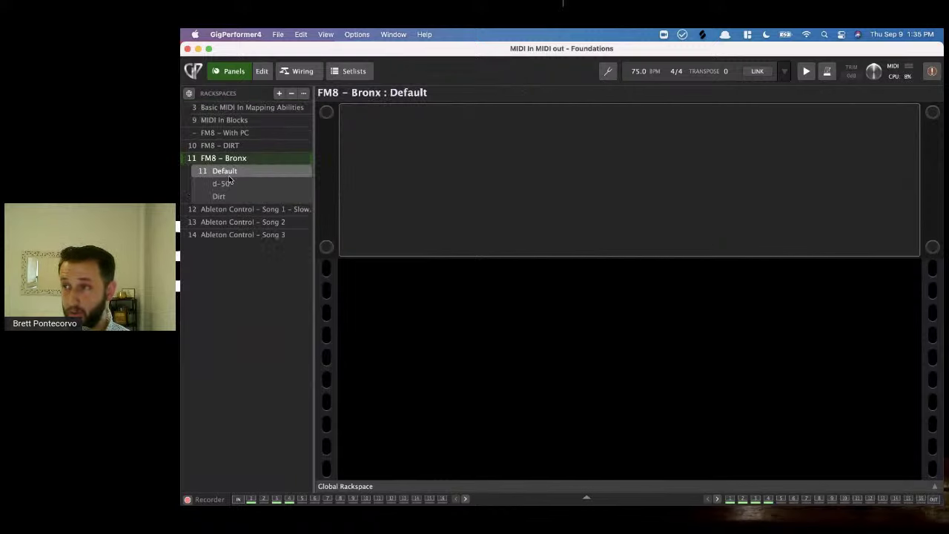
pyautogui.click(236, 109)
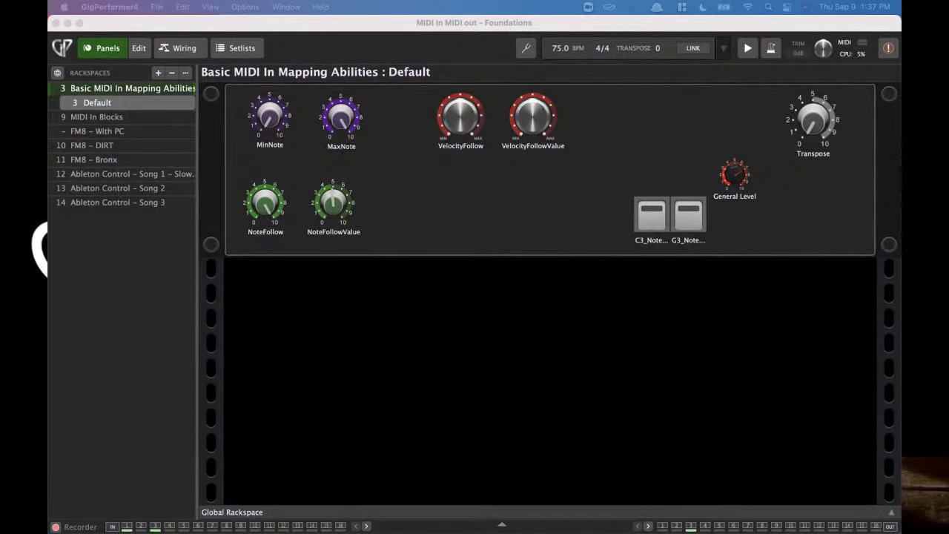
# Redraw the NoteFollowValue knob's scaling curve freehand as an uneven stepped rise through its lower and middle range, then leave edit mode.
pyautogui.click(138, 48)
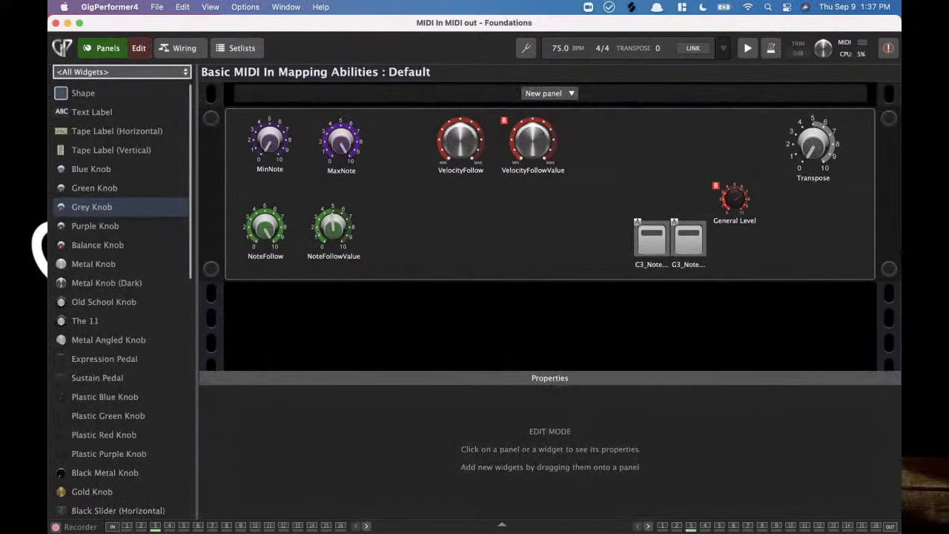
pyautogui.click(333, 231)
pyautogui.click(339, 430)
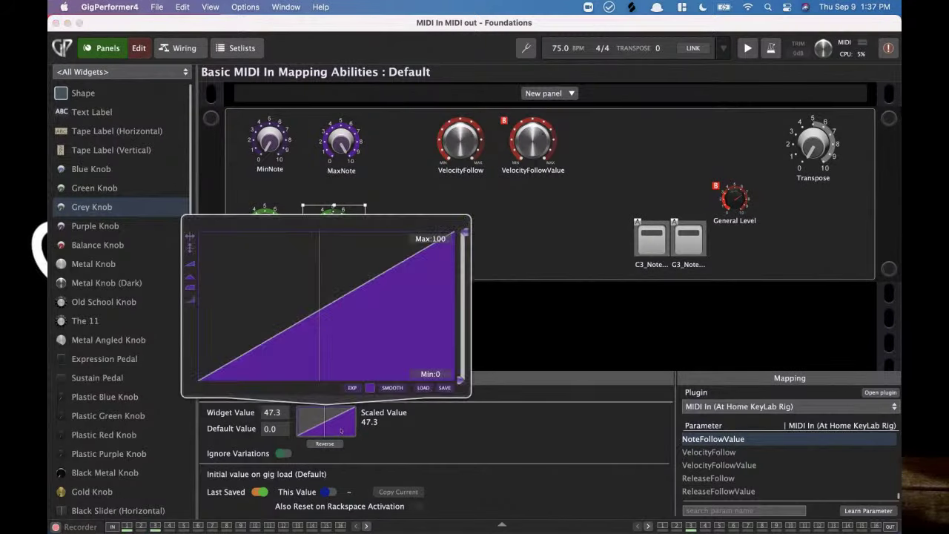
pyautogui.moveTo(251, 376); pyautogui.dragTo(370, 281)
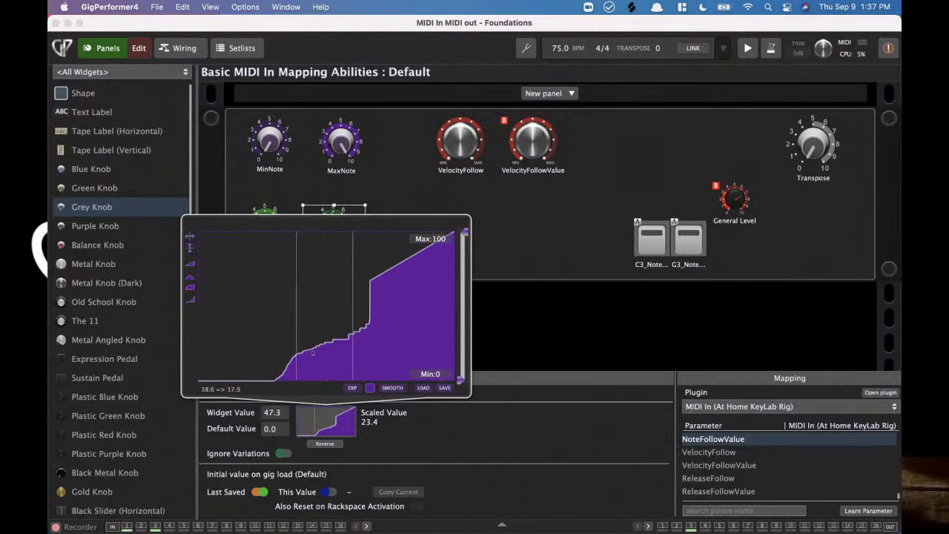
pyautogui.click(533, 320)
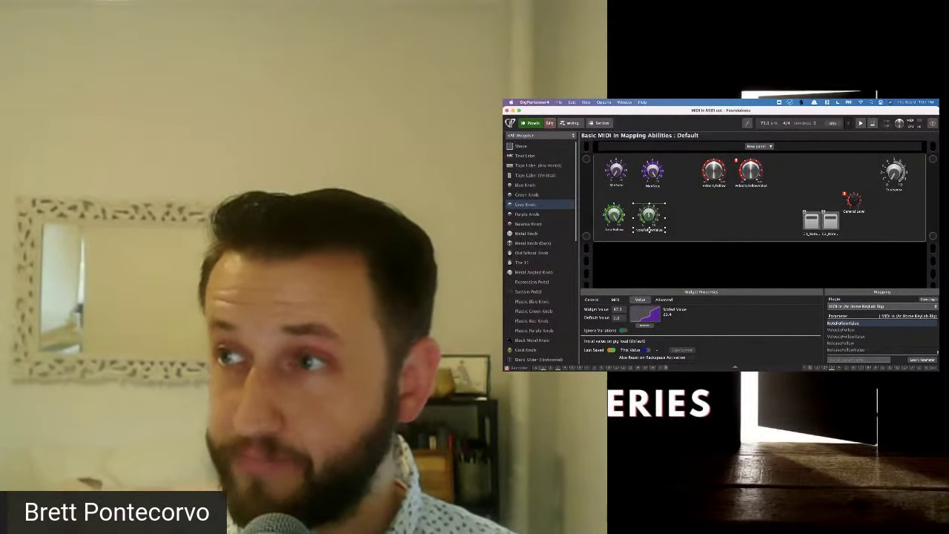
pyautogui.click(550, 124)
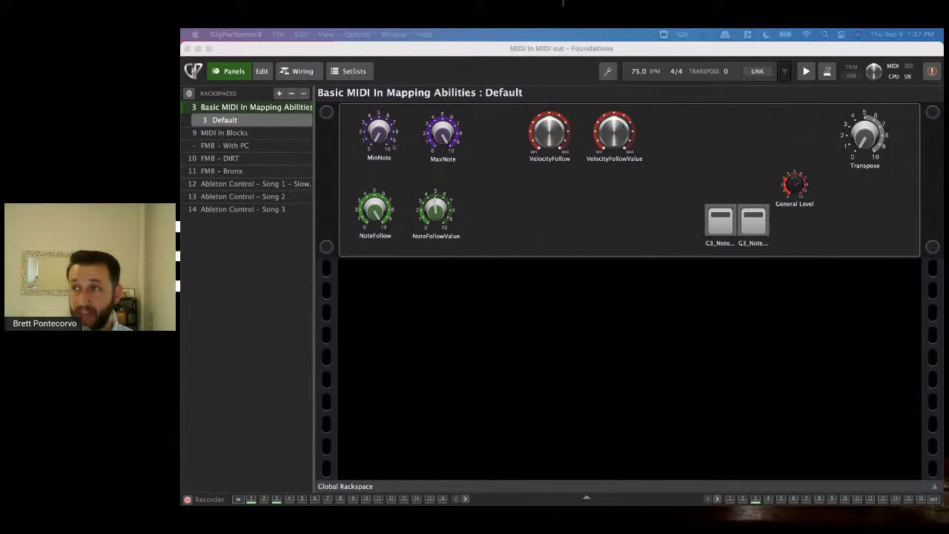
# Open the first MIDI In (At Home KeyLab Rig) block's editor from the wiring and show it alongside the panel knobs.
pyautogui.click(261, 71)
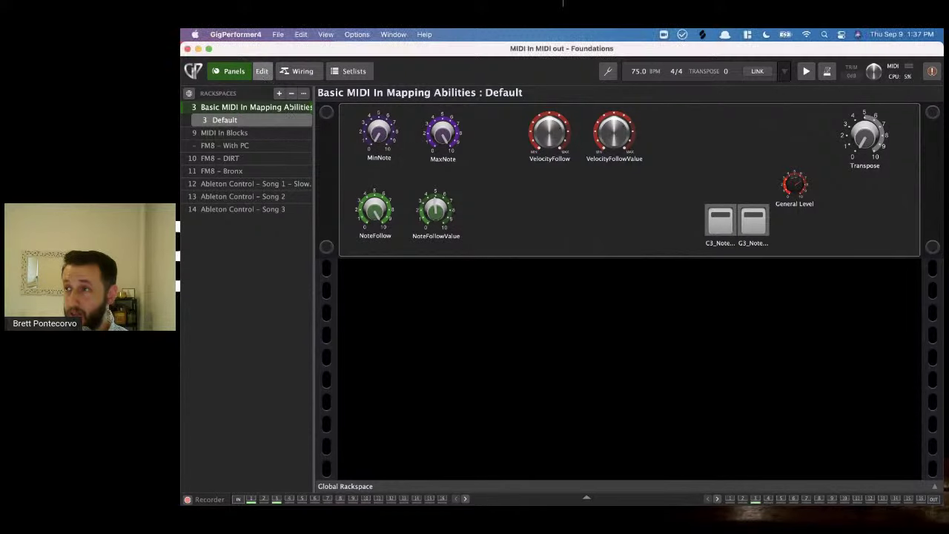
pyautogui.click(298, 71)
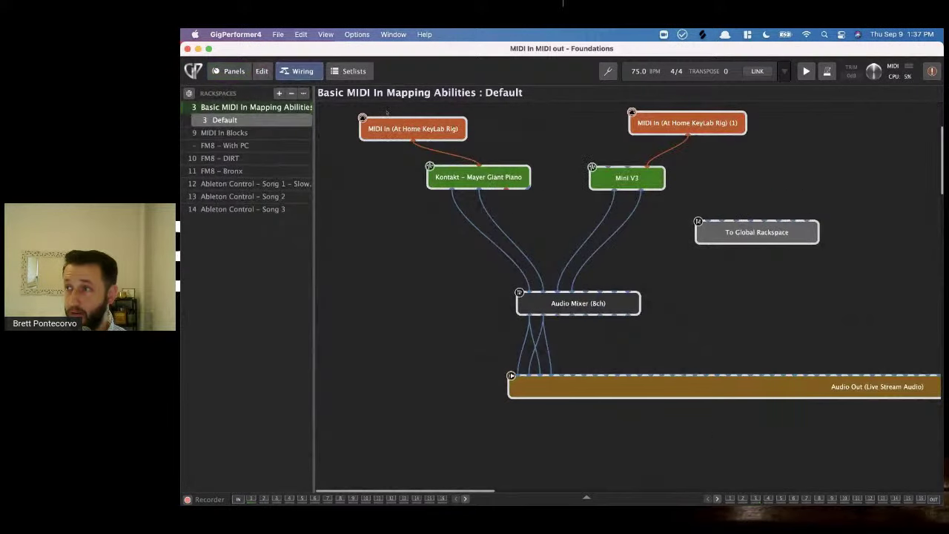
pyautogui.doubleClick(444, 130)
pyautogui.click(234, 72)
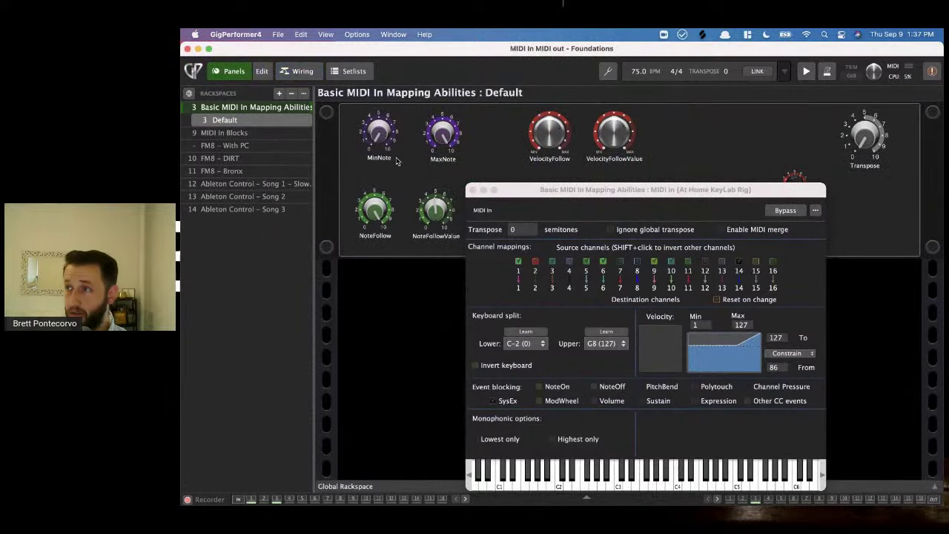
# Narrow the keyboard split with the panel knobs, setting MinNote to D0 and MaxNote to E6.
pyautogui.moveTo(379, 143)
pyautogui.mouseDown()
pyautogui.moveTo(389, 128)
pyautogui.moveTo(387, 152)
pyautogui.mouseUp()
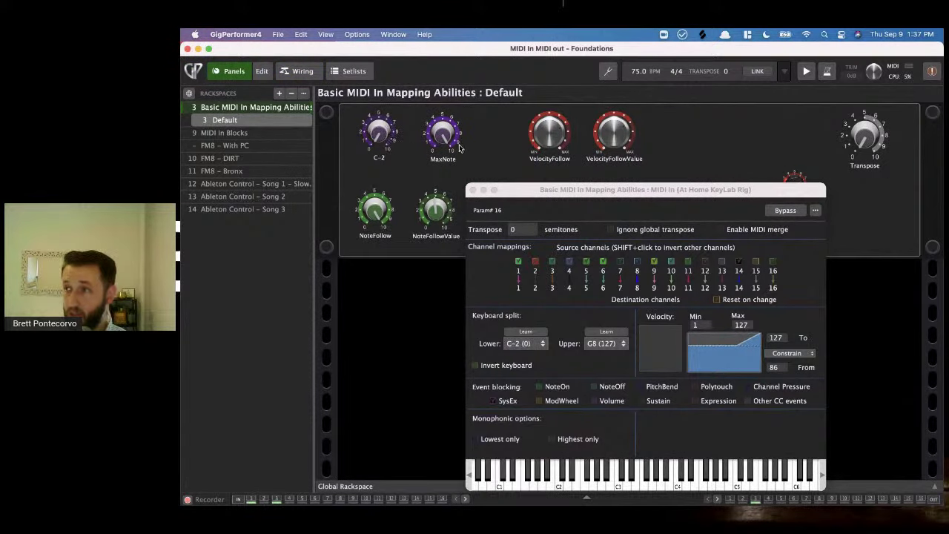
pyautogui.moveTo(443, 132); pyautogui.dragTo(425, 124)
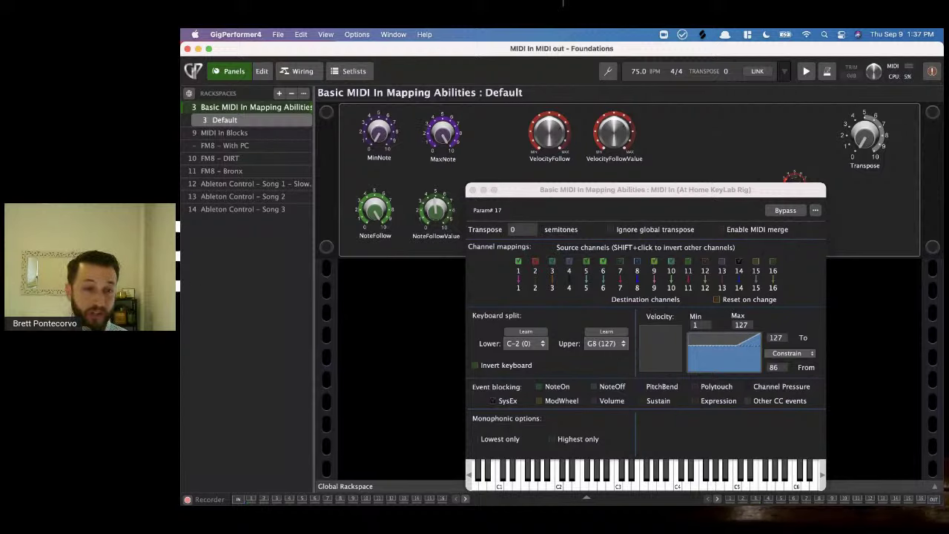
pyautogui.moveTo(376, 144); pyautogui.dragTo(377, 116)
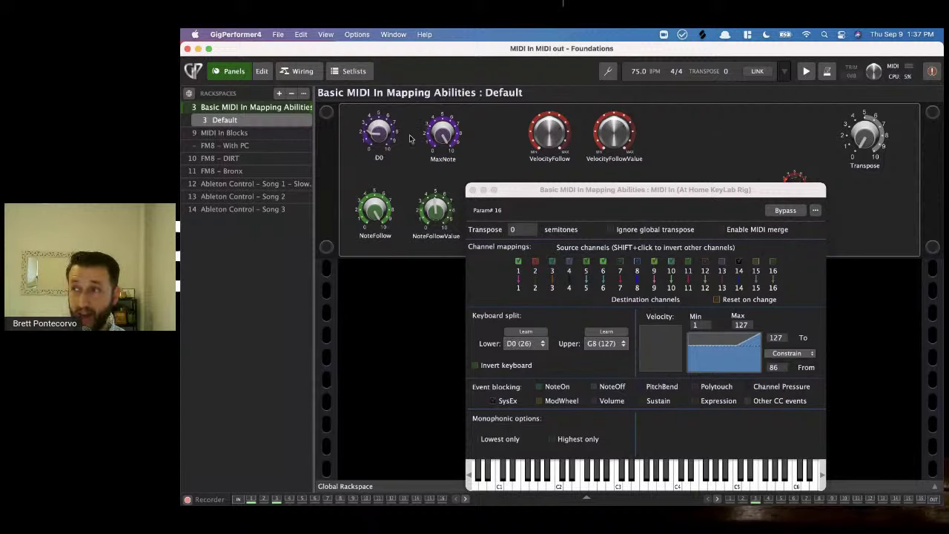
pyautogui.moveTo(444, 139); pyautogui.dragTo(451, 168)
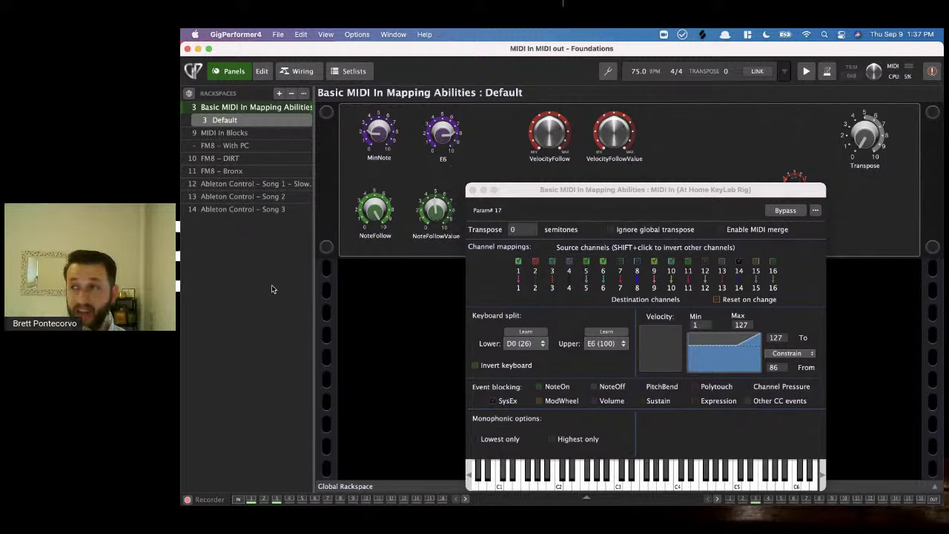
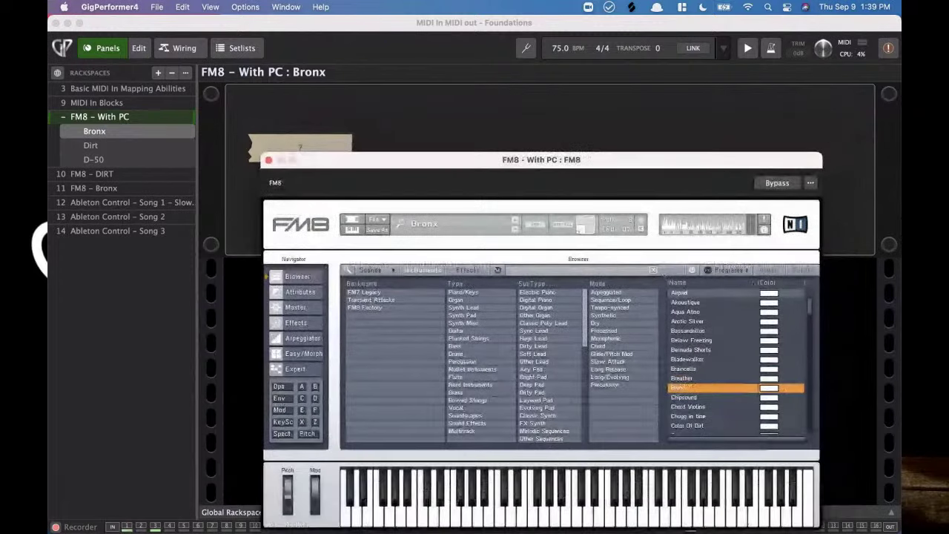
# Show the program list in FM8's browser and move the plugin window slightly up and to the right.
pyautogui.click(727, 269)
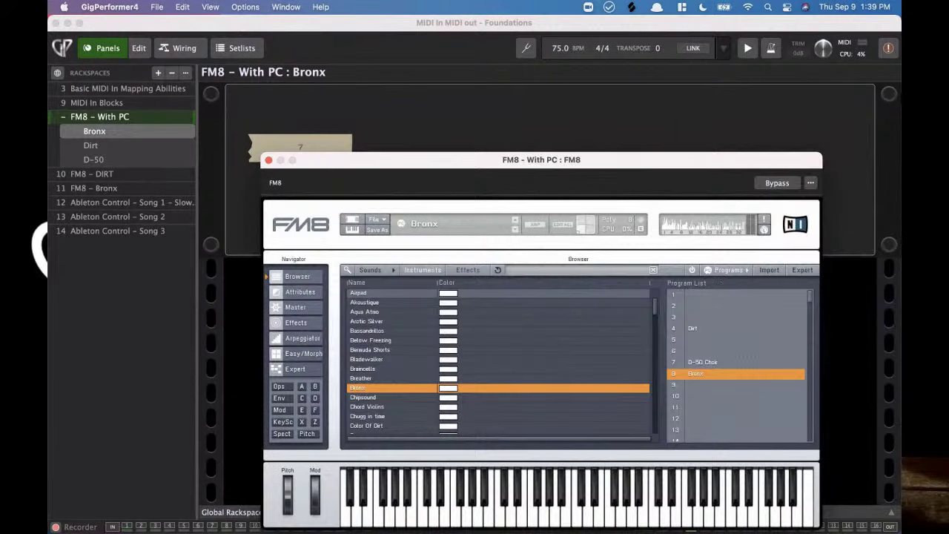
pyautogui.moveTo(414, 183); pyautogui.dragTo(437, 93)
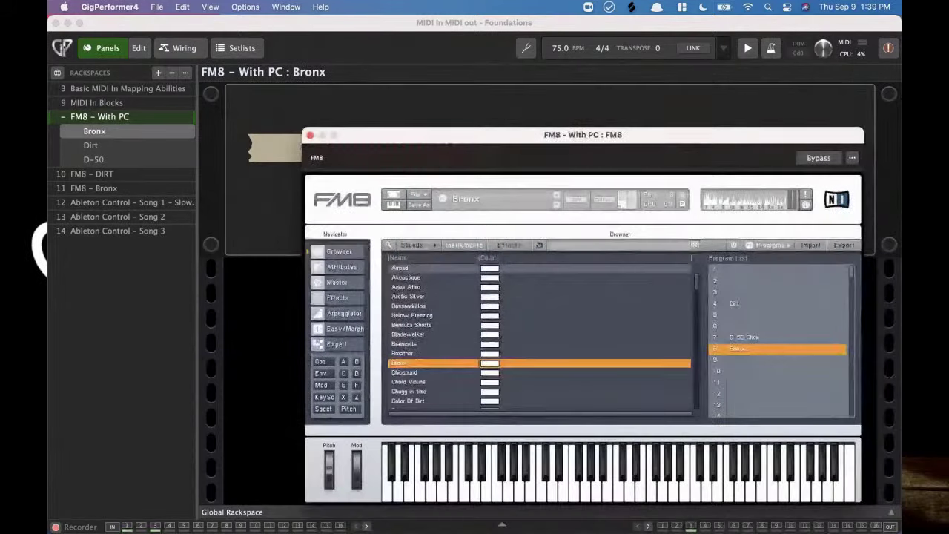
# Enter panel edit mode, select the tape label mapped to PC and display its general properties with the custom caption.
pyautogui.press('super+e')
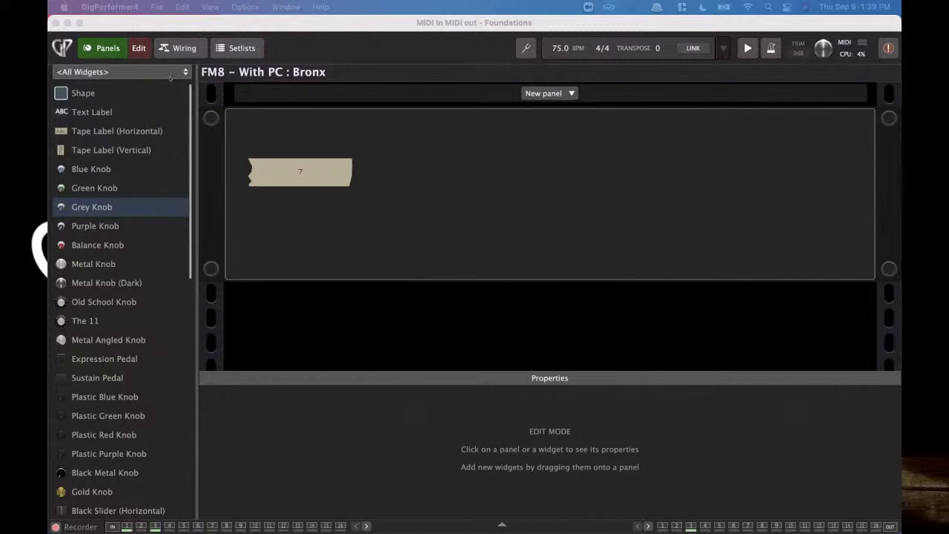
pyautogui.click(319, 175)
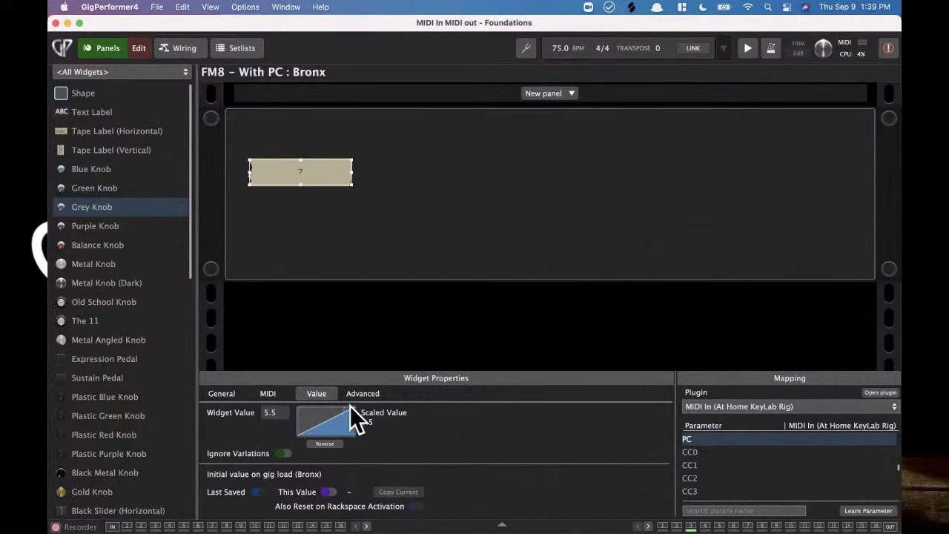
pyautogui.click(221, 393)
pyautogui.click(328, 416)
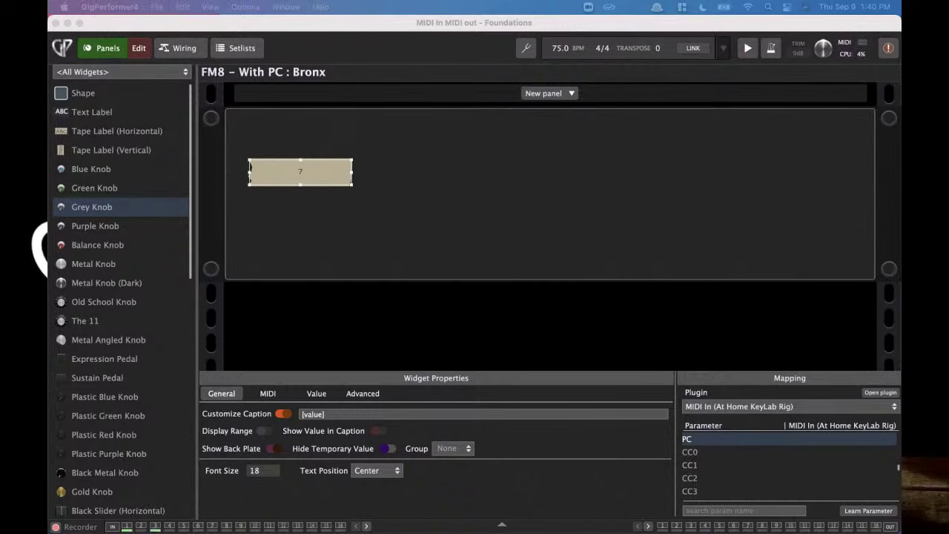
# Review the Bronx slot in FM8's program list against the label's value, then close the plugin window.
pyautogui.moveTo(47, 16); pyautogui.dragTo(713, 98)
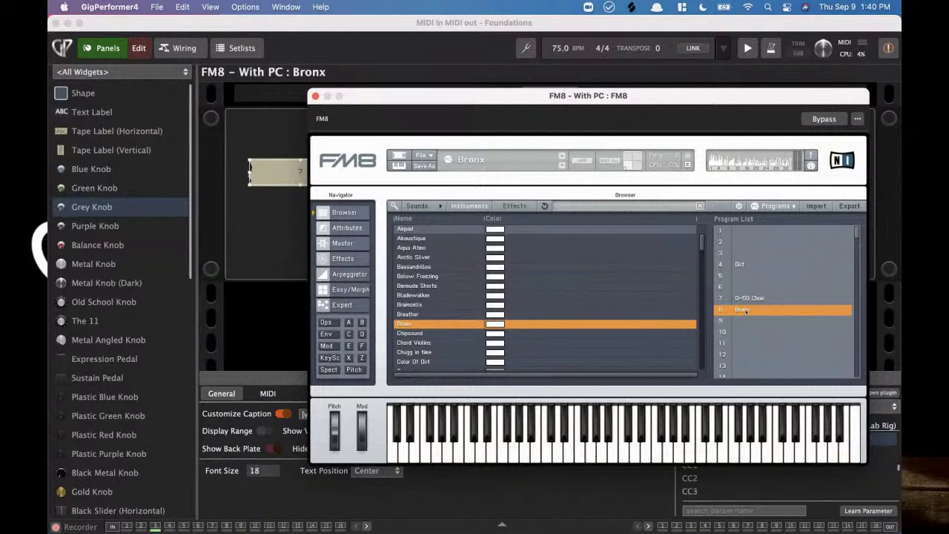
pyautogui.scroll(-1, 745, 311)
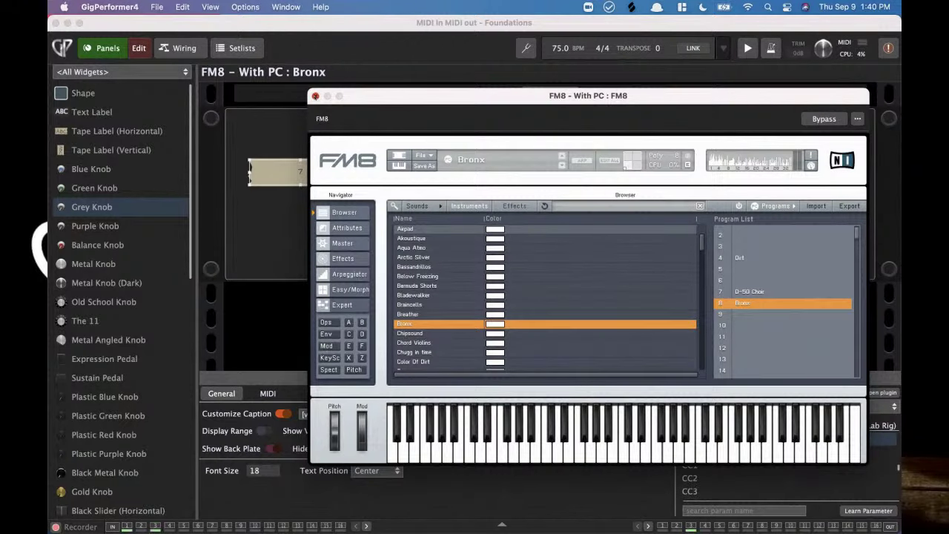
pyautogui.press('super+w')
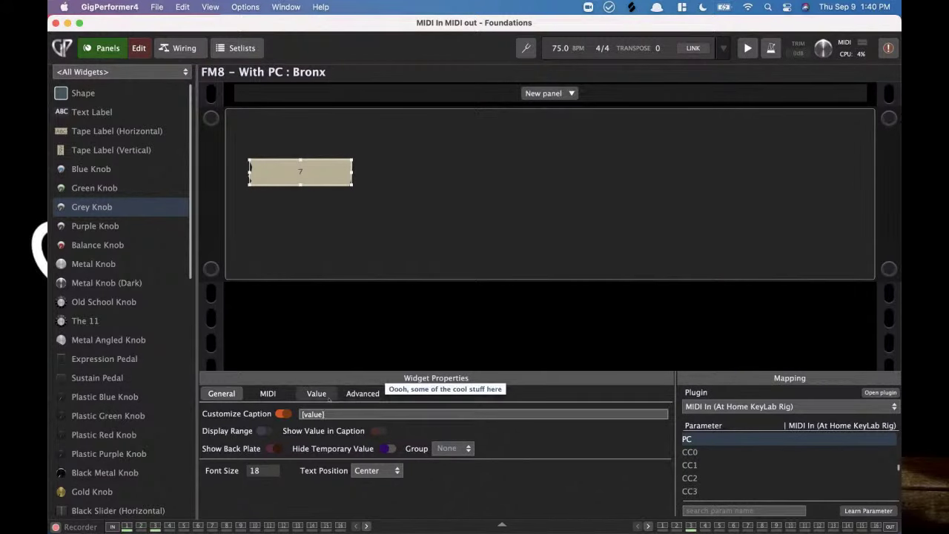
# Enter 7m as the tape label's widget value for the Bronx variation, then leave edit mode.
pyautogui.click(320, 396)
pyautogui.click(326, 421)
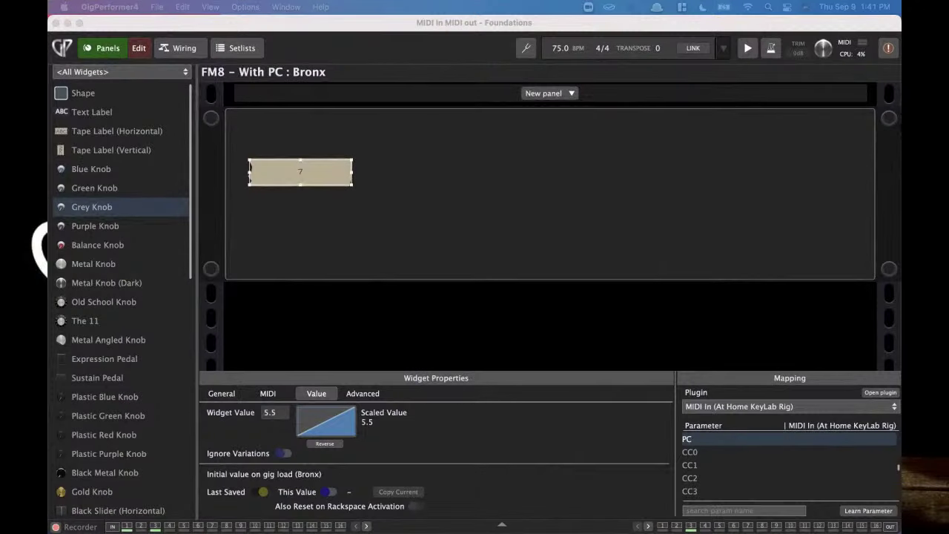
pyautogui.click(310, 423)
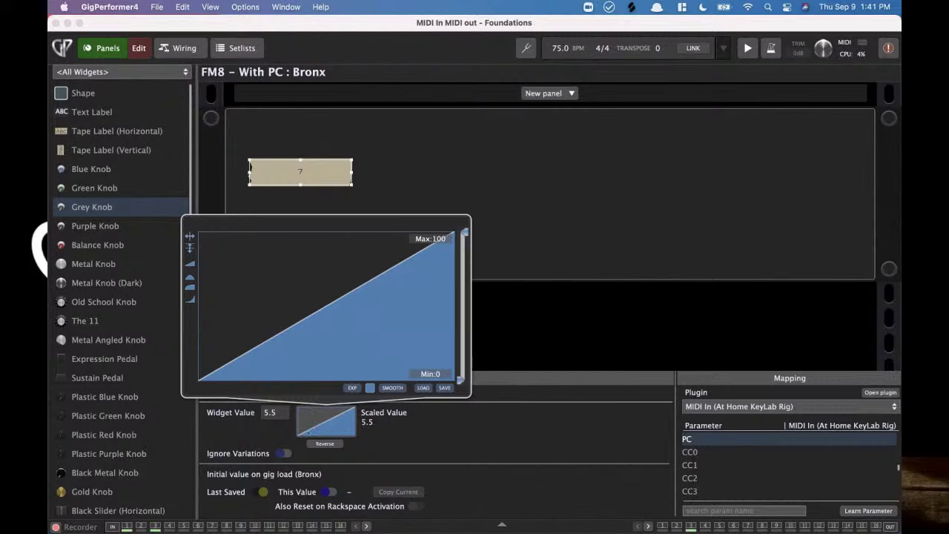
pyautogui.click(310, 430)
pyautogui.click(271, 412)
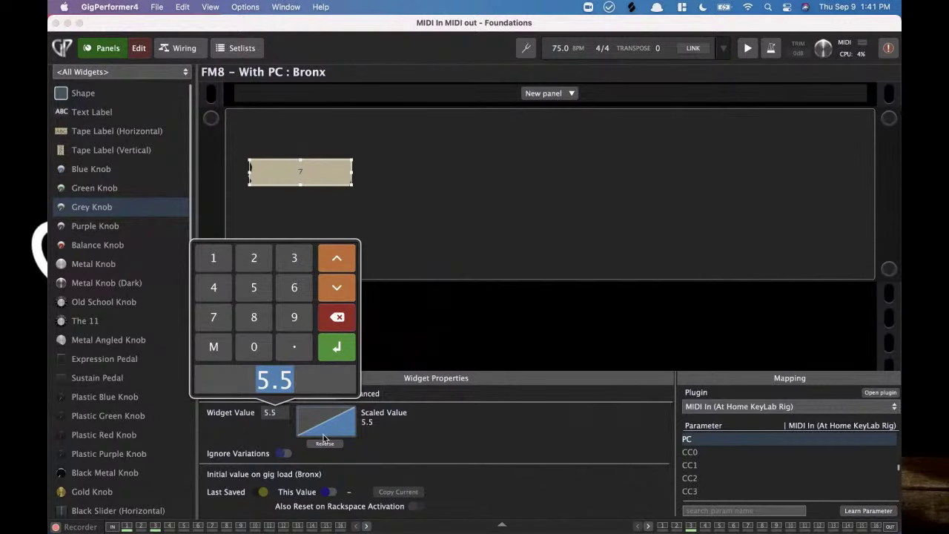
pyautogui.write('7m')
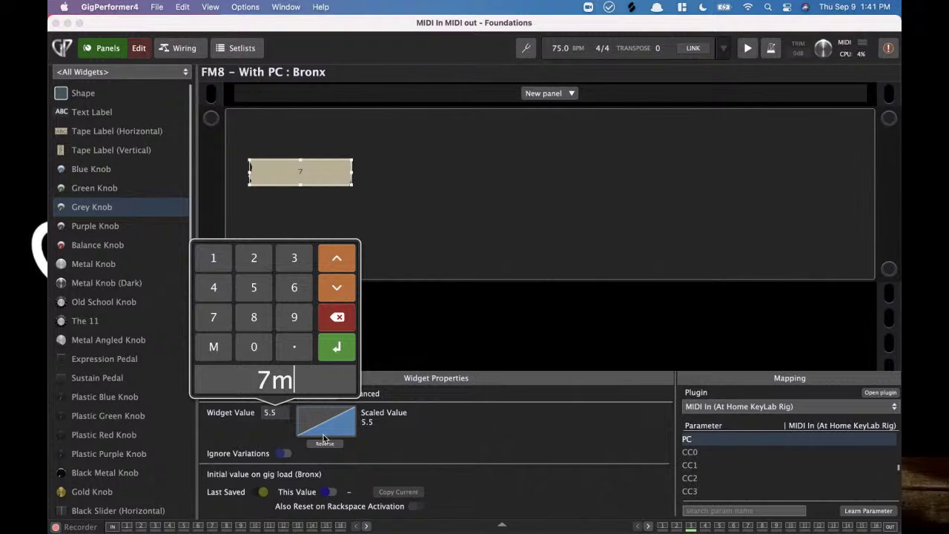
pyautogui.press('Return')
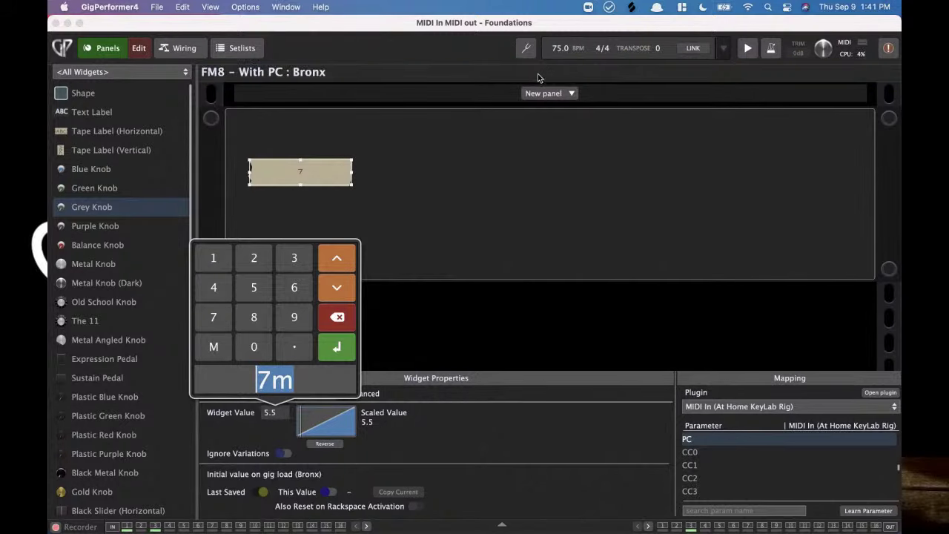
pyautogui.click(519, 343)
pyautogui.click(139, 47)
# Recall the D-50 and Bronx variations, then open FM8's editor from the wiring and show it alongside the panel.
pyautogui.click(96, 159)
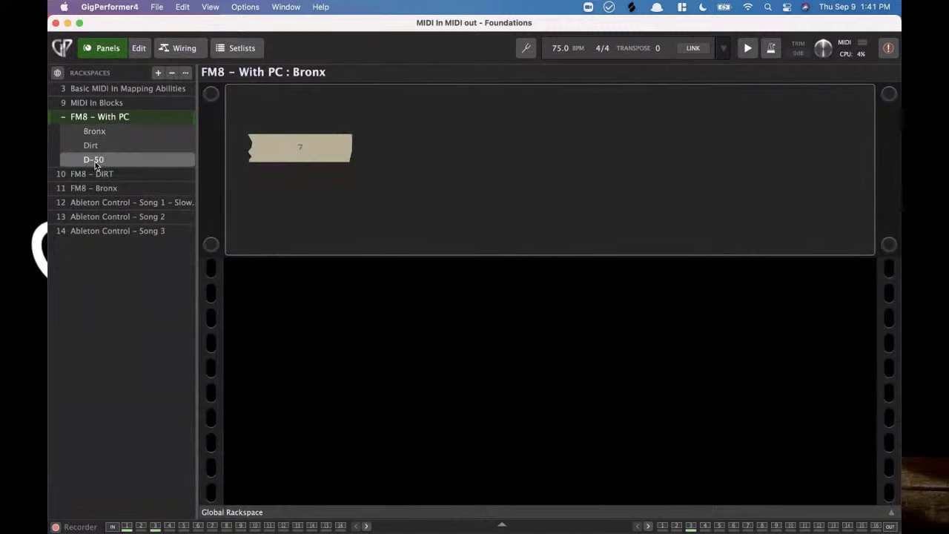
pyautogui.click(103, 132)
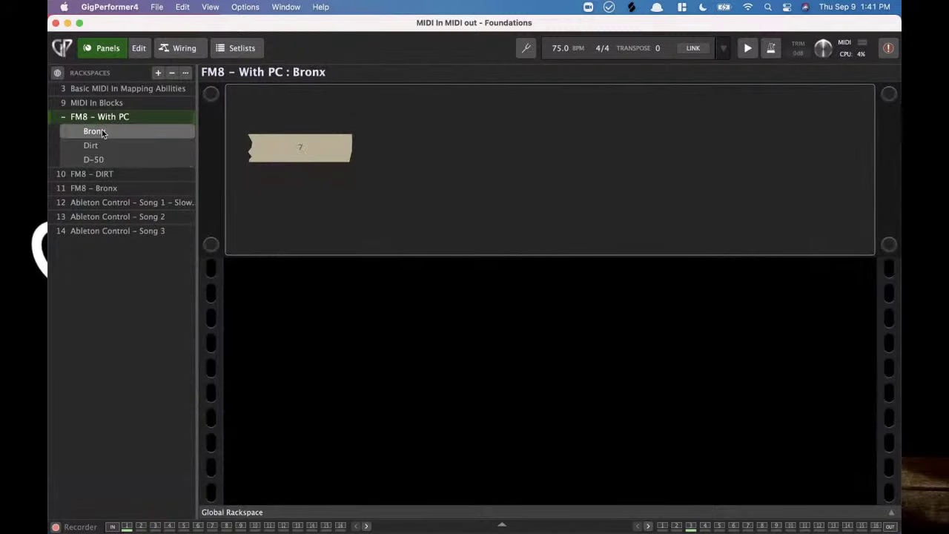
pyautogui.click(178, 48)
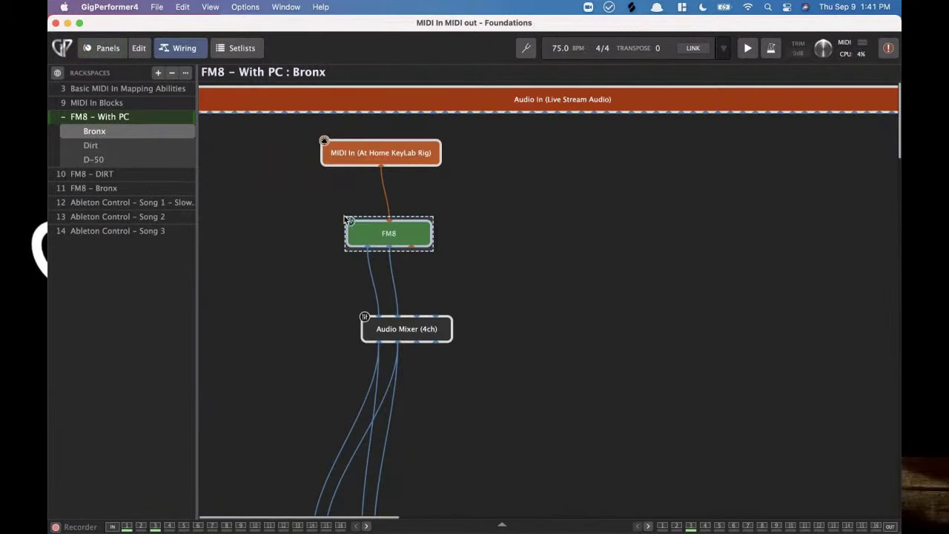
pyautogui.doubleClick(385, 237)
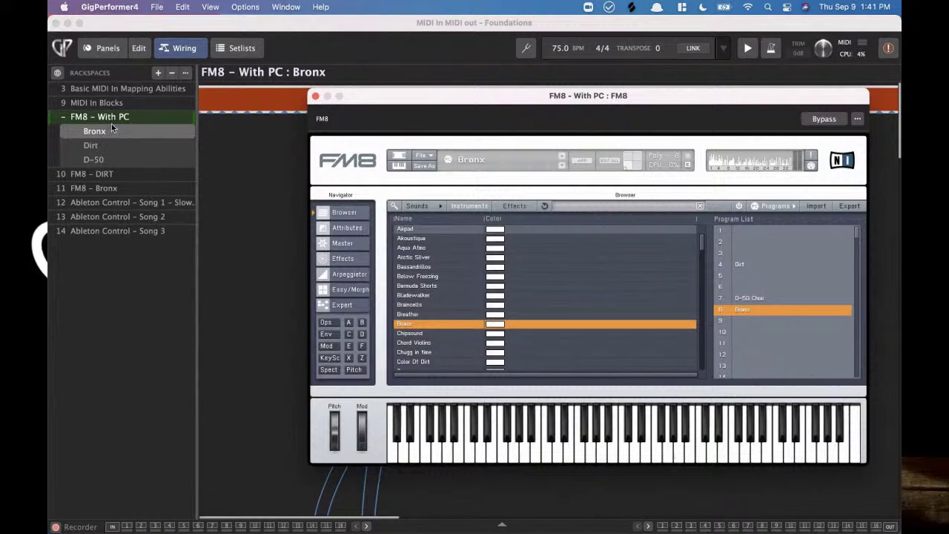
pyautogui.click(97, 48)
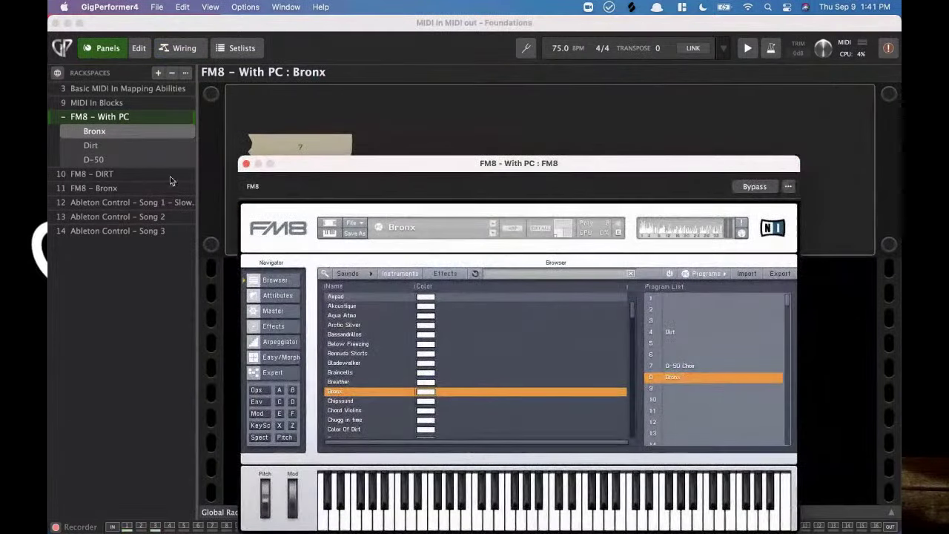
# Alternate between the Dirt and Bronx variations with FM8's program list beside the label, end on Dirt and close the plugin window.
pyautogui.click(103, 147)
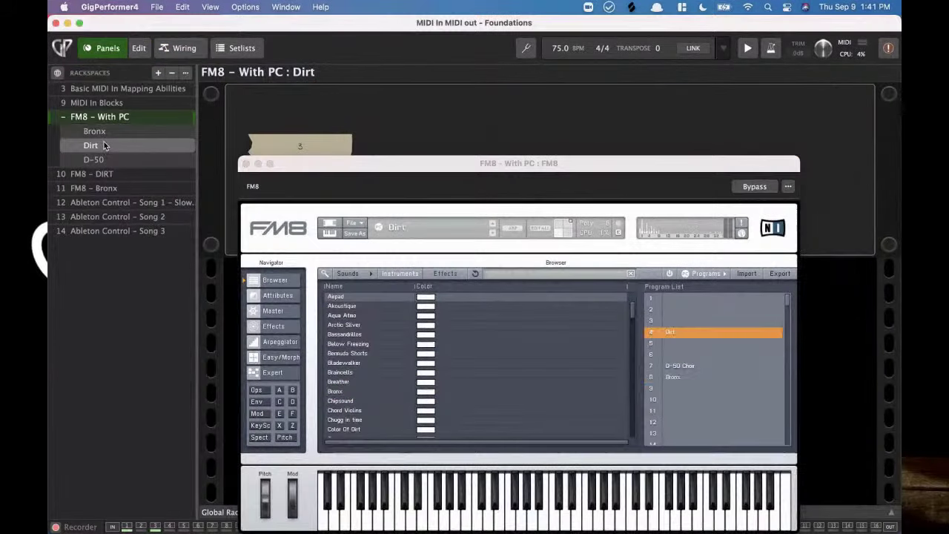
pyautogui.click(106, 133)
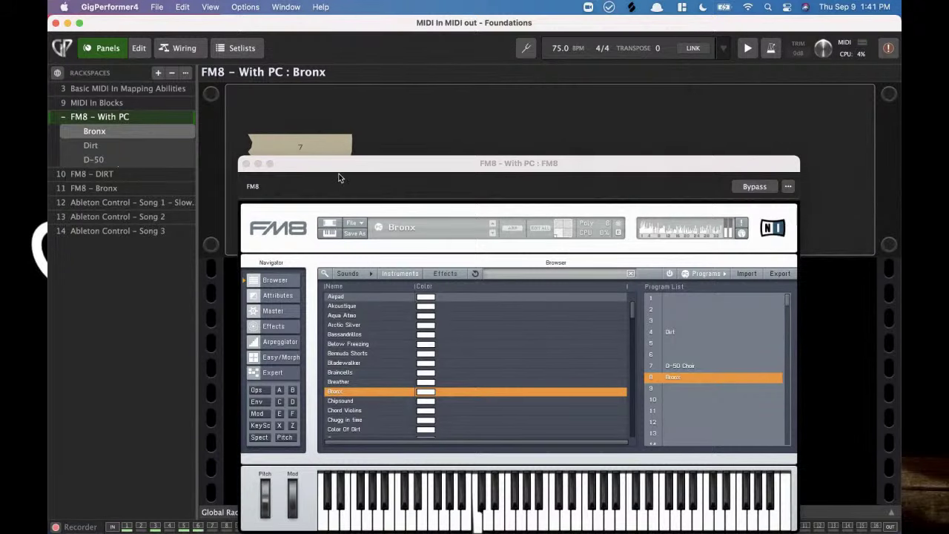
pyautogui.moveTo(339, 178); pyautogui.dragTo(475, 144)
pyautogui.click(124, 148)
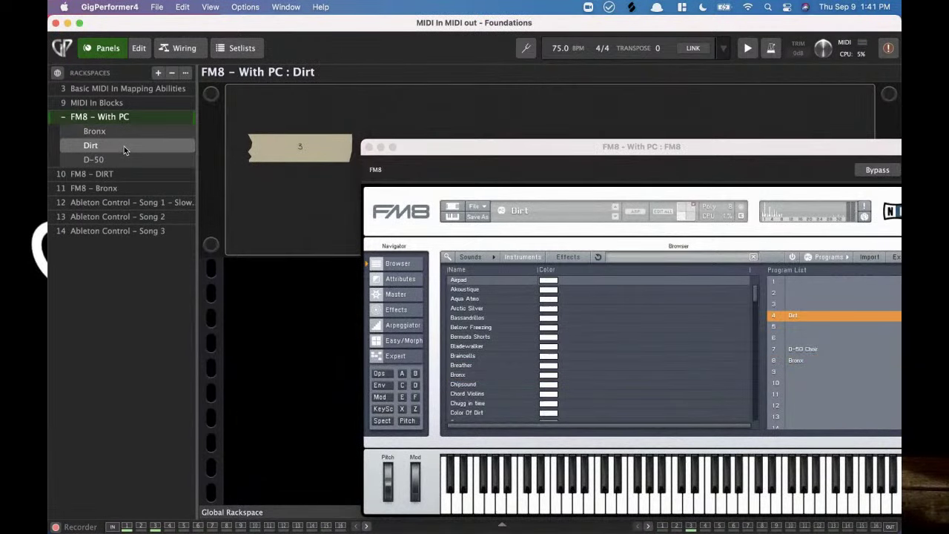
pyautogui.click(118, 132)
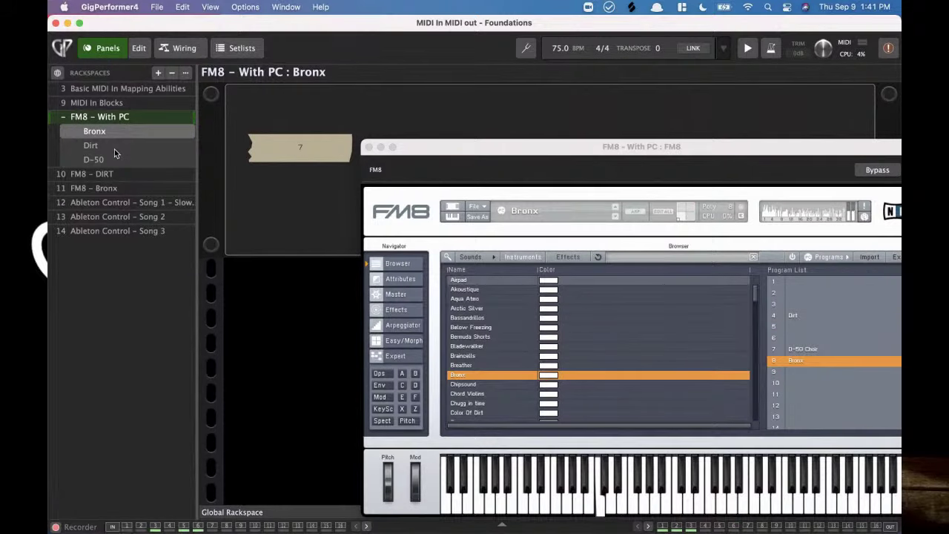
pyautogui.click(114, 149)
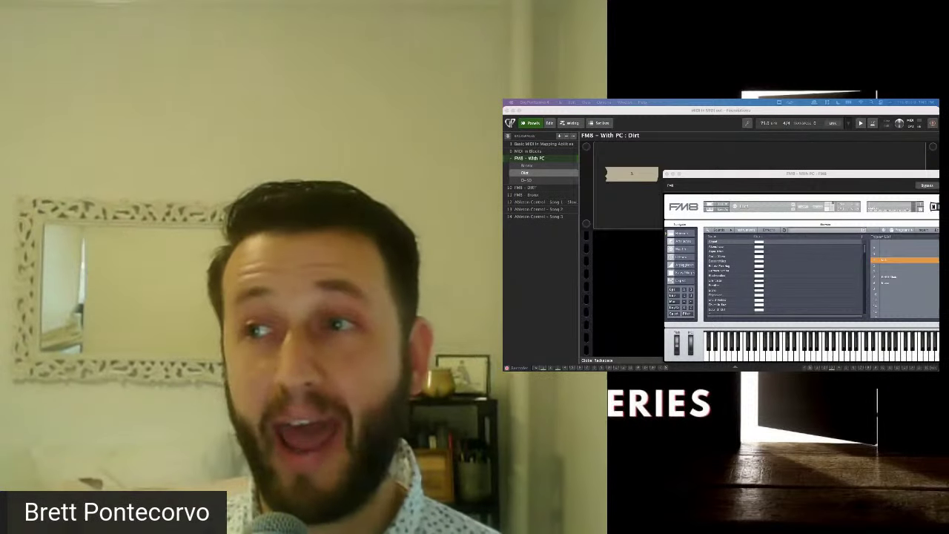
pyautogui.click(665, 174)
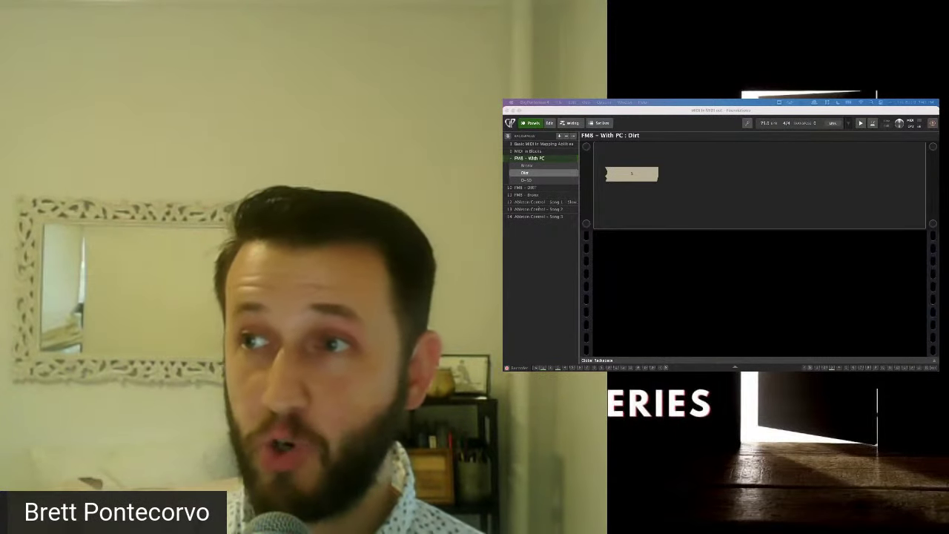
# Switch to the FM8 - DIRT rackspace, examine its FM8 plugin from the wiring, and close the plugin window.
pyautogui.click(528, 187)
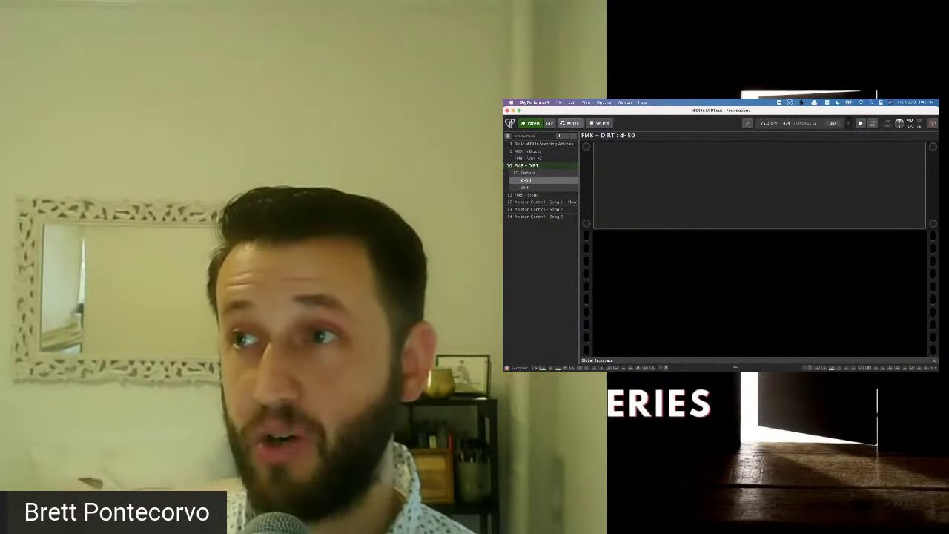
pyautogui.click(571, 122)
pyautogui.click(649, 204)
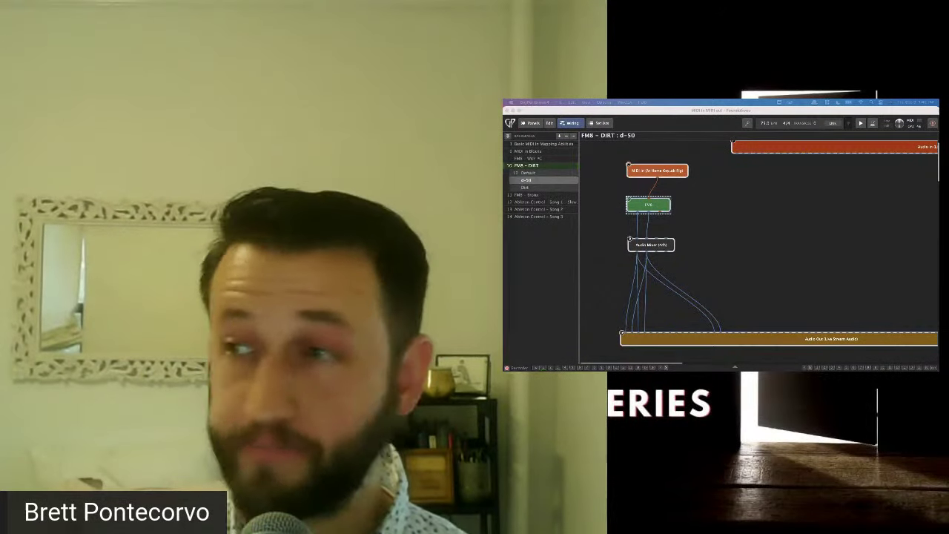
pyautogui.doubleClick(649, 204)
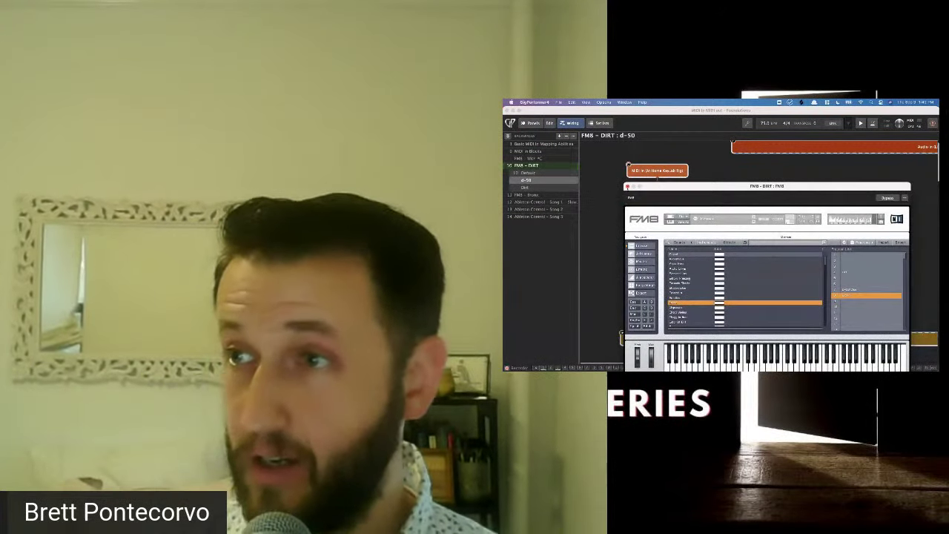
pyautogui.press('super+w')
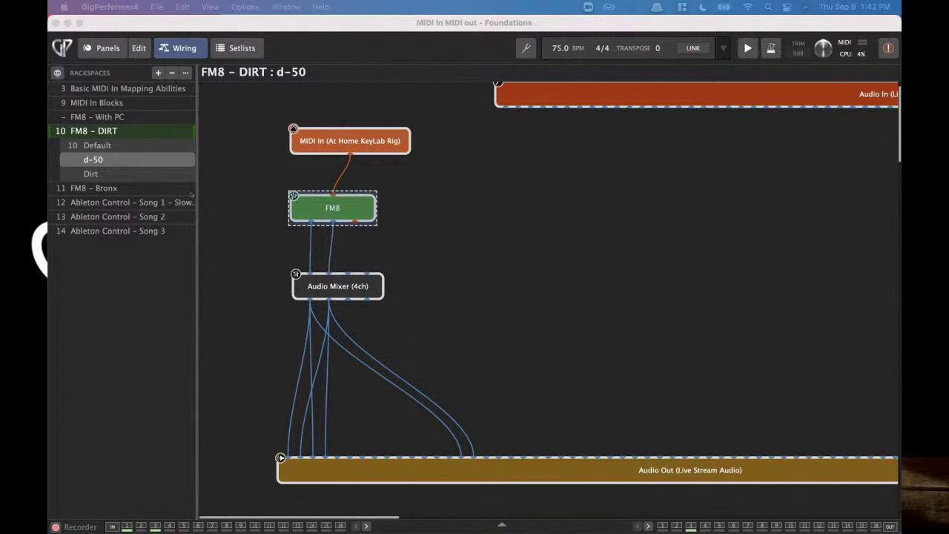
# Switch back and forth between the FM8 - Bronx and FM8 - DIRT rackspaces, ending on FM8 - DIRT.
pyautogui.click(119, 189)
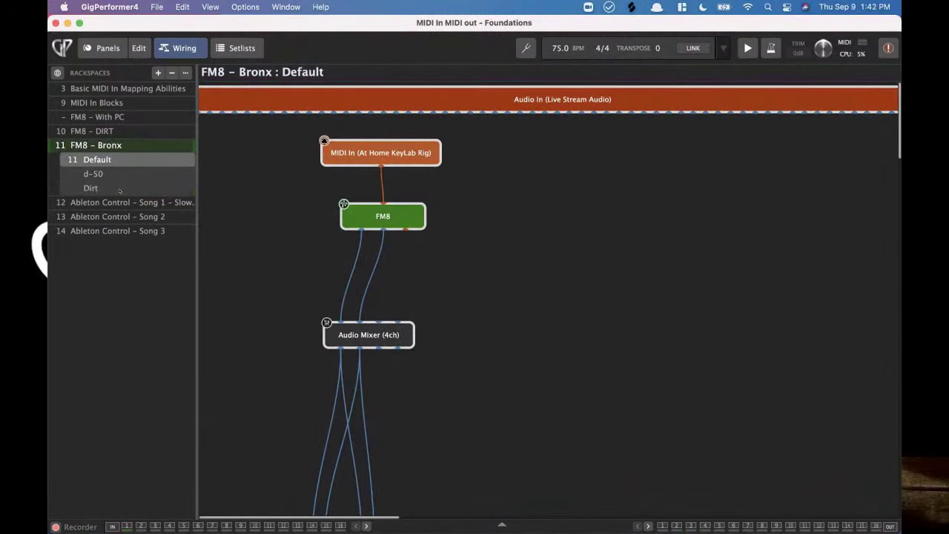
pyautogui.click(98, 132)
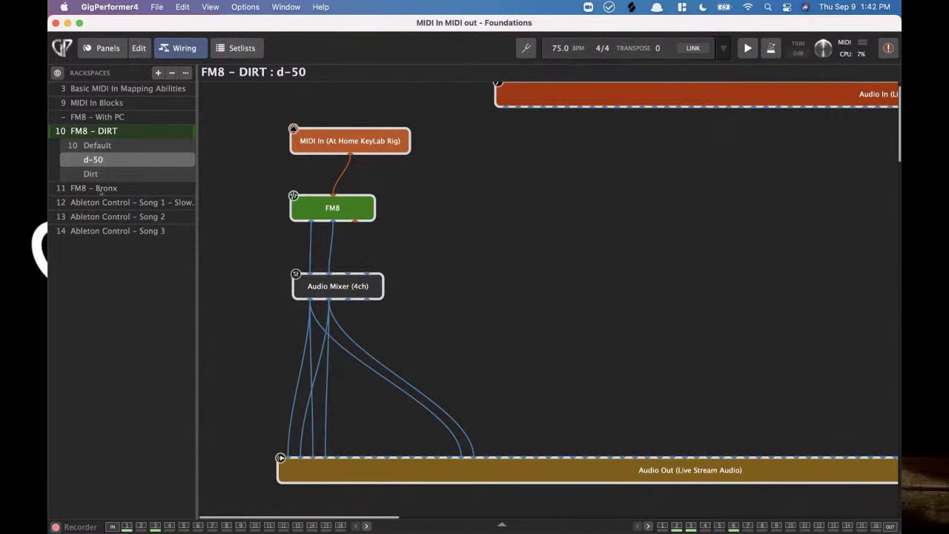
pyautogui.click(100, 189)
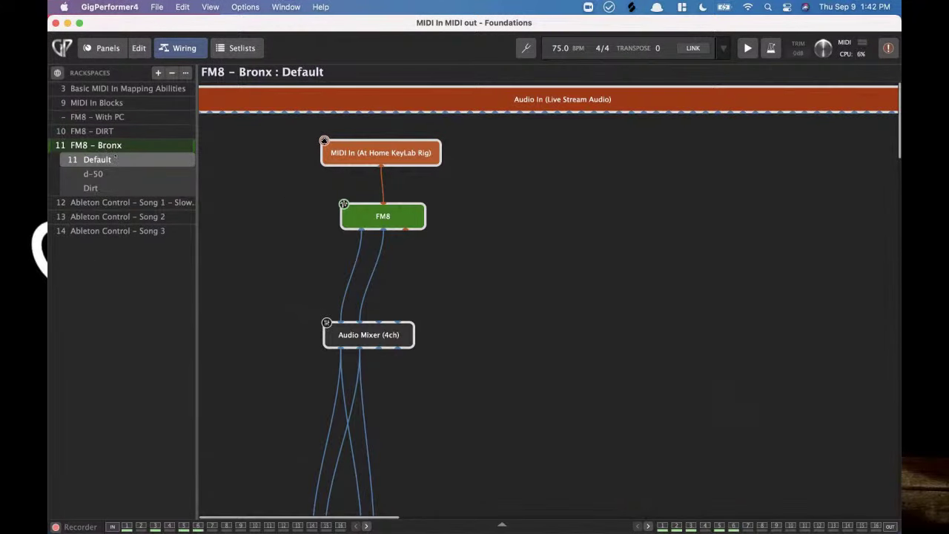
pyautogui.click(111, 131)
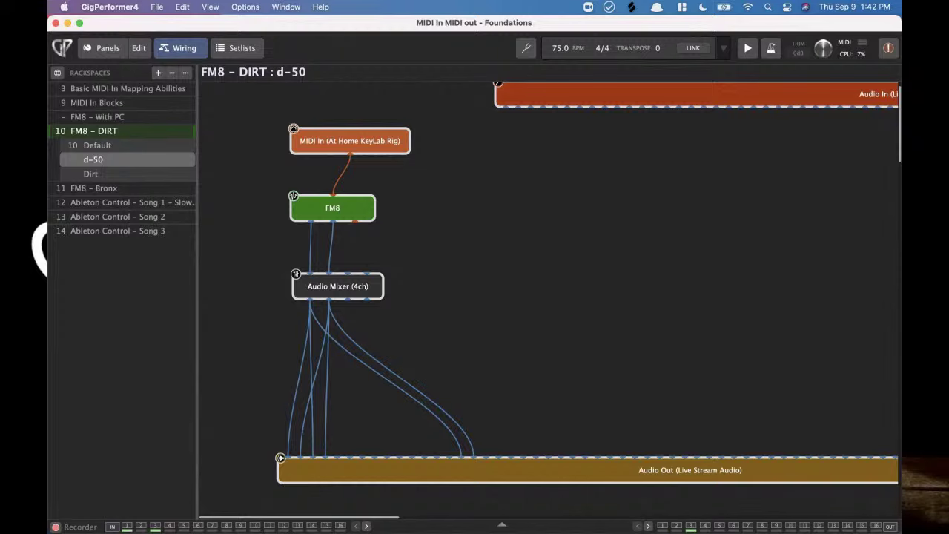
# Toggle MIDI Patch Persist and restore it in the FM8 - DIRT rackspace properties, then close the dialog.
pyautogui.doubleClick(114, 131)
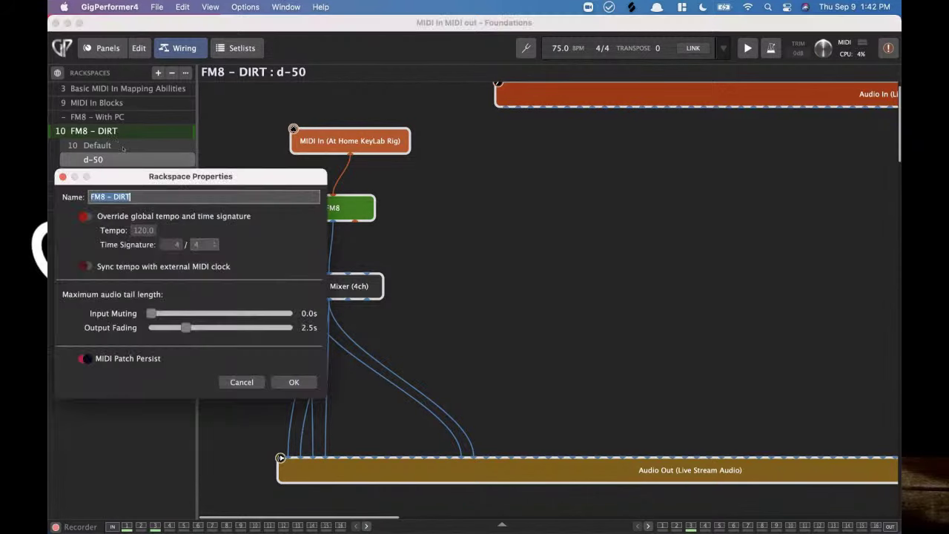
pyautogui.click(86, 361)
pyautogui.click(87, 362)
pyautogui.click(63, 177)
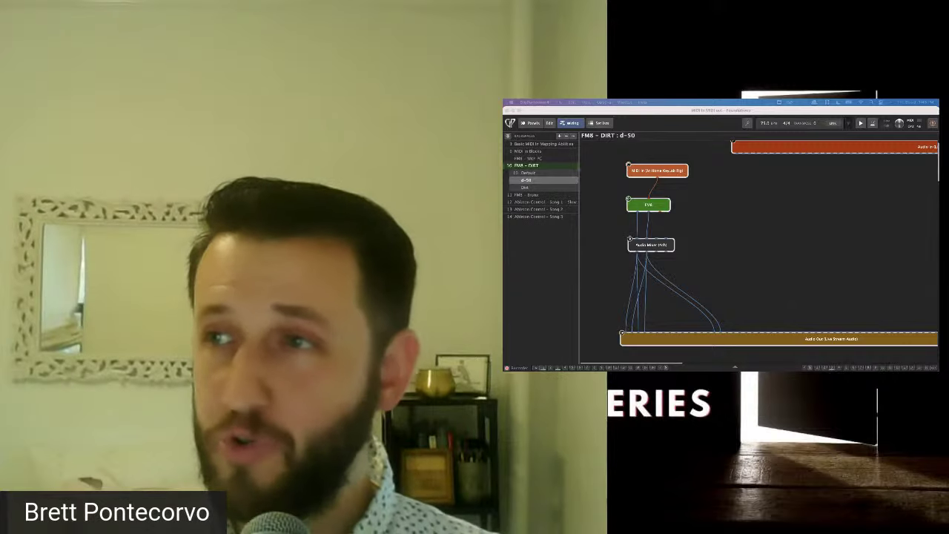
# Insert a MIDI Out (IAC Driver Bus 1) block in the wiring of the Ableton Control - Song 1 - Slow Burn Demo rackspace.
pyautogui.click(543, 202)
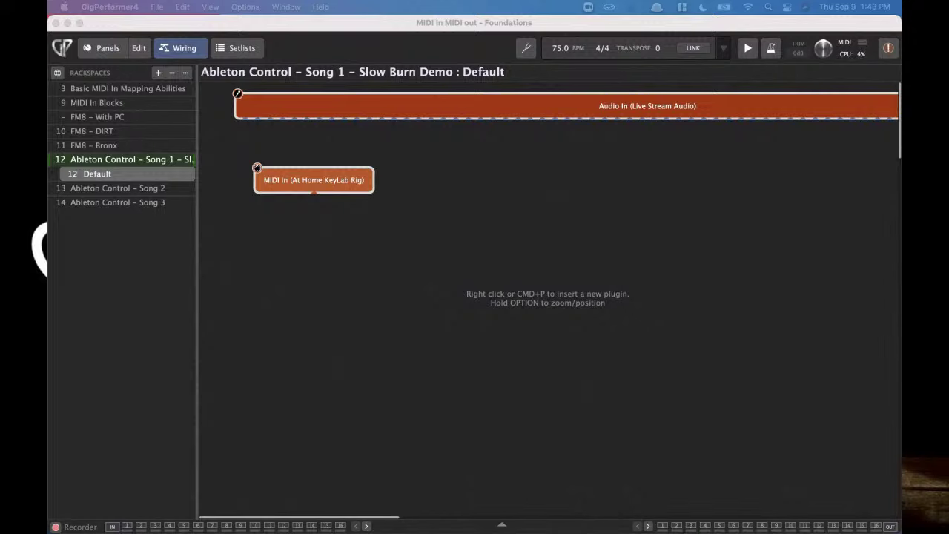
pyautogui.click(349, 295)
pyautogui.press('super+p')
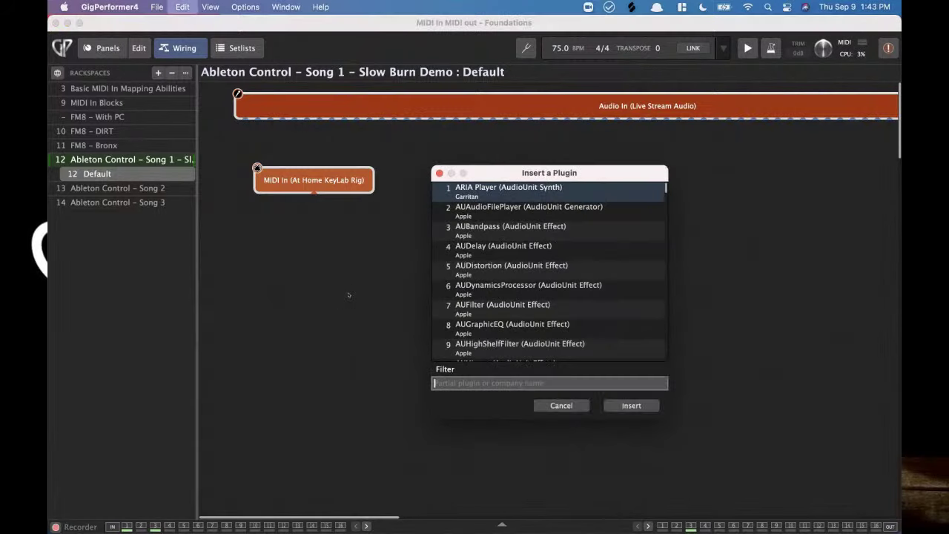
pyautogui.write('midi')
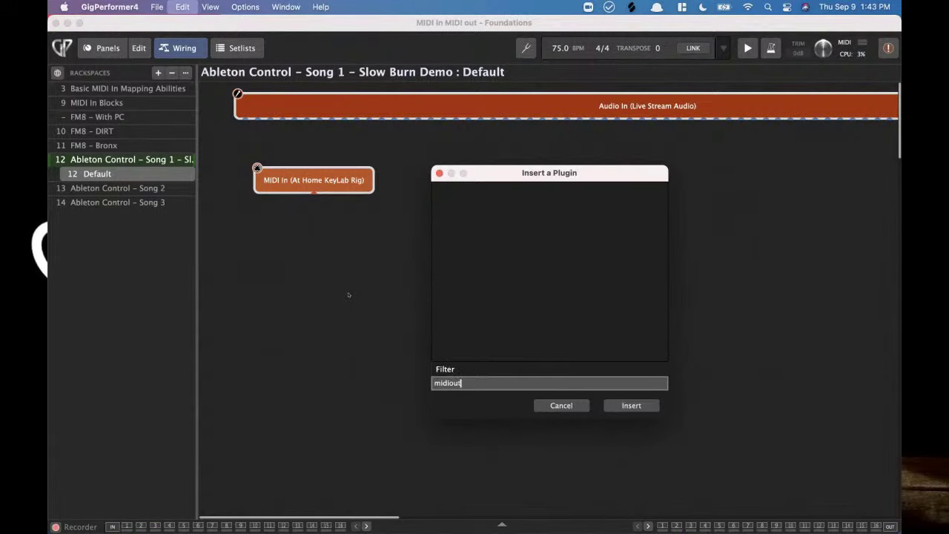
pyautogui.write(' out')
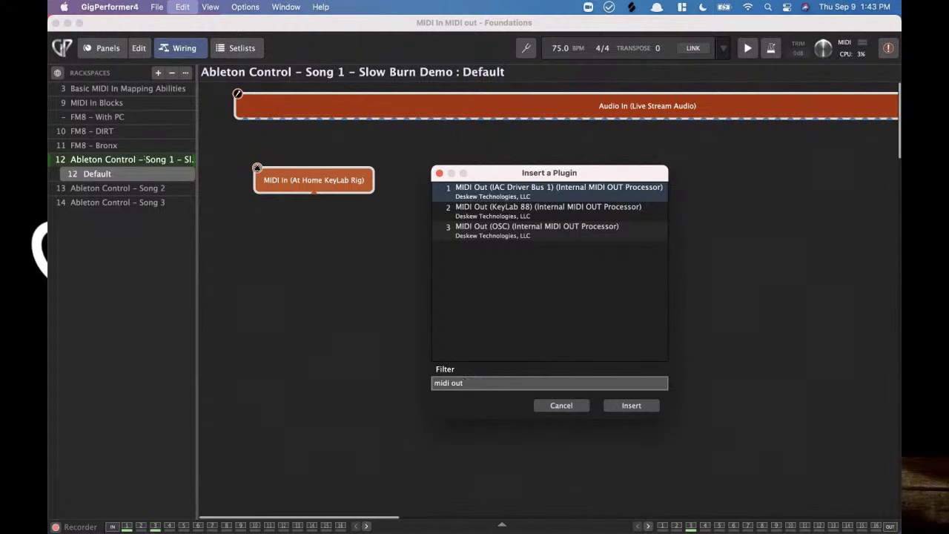
pyautogui.click(640, 409)
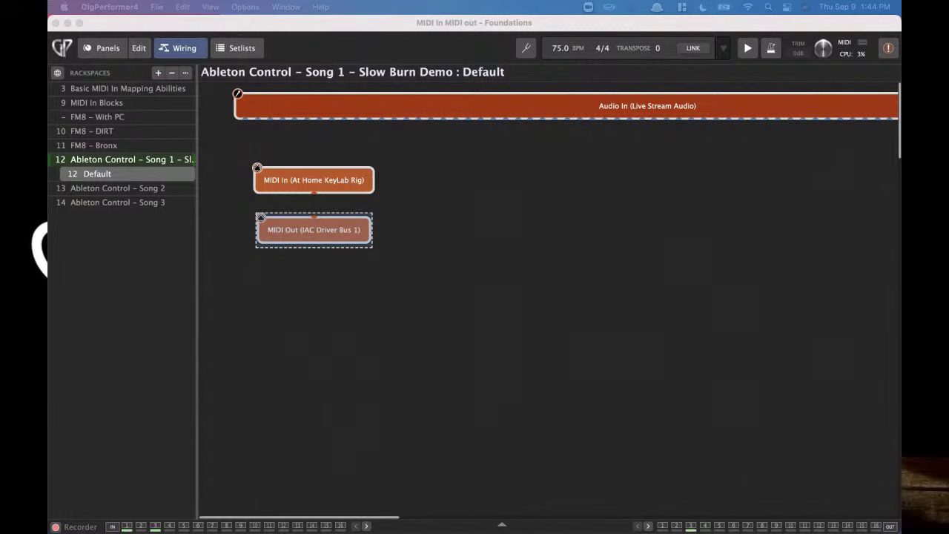